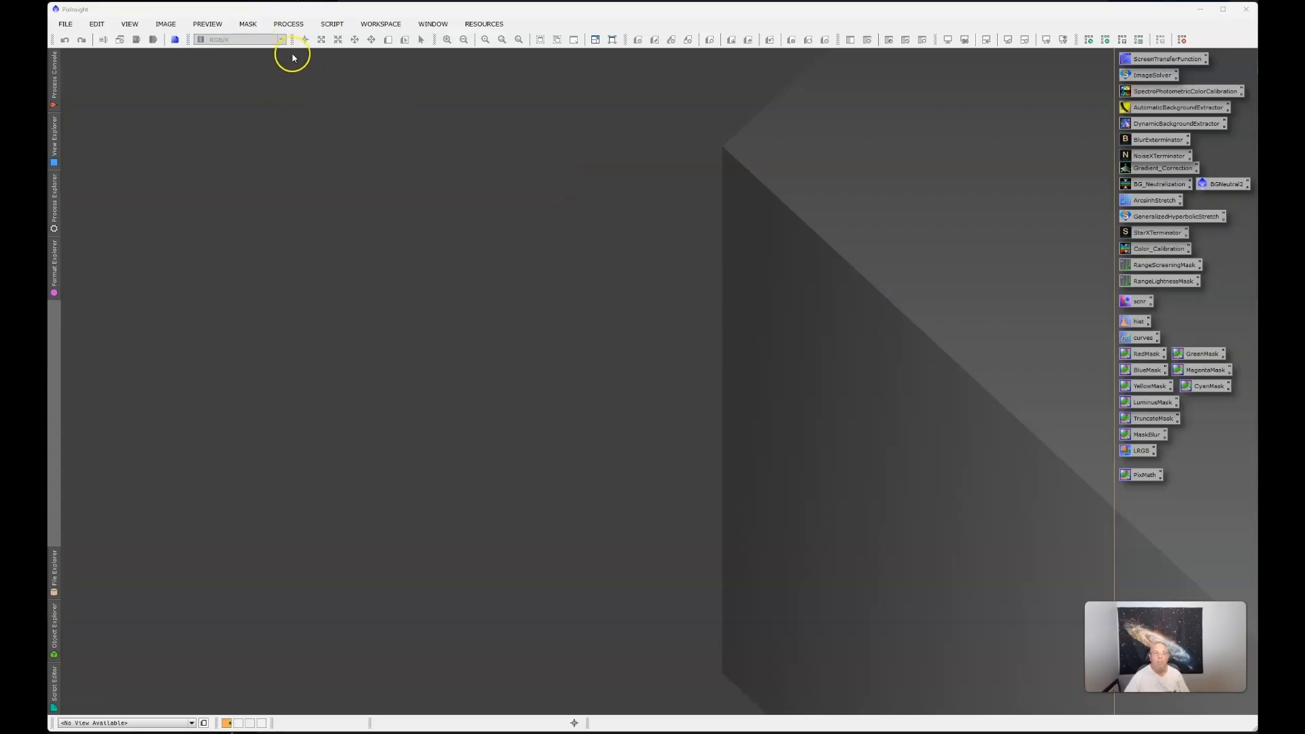
# Open the Weighted Batch Preprocessing script and move its window fully into view in the workspace.
pyautogui.click(332, 26)
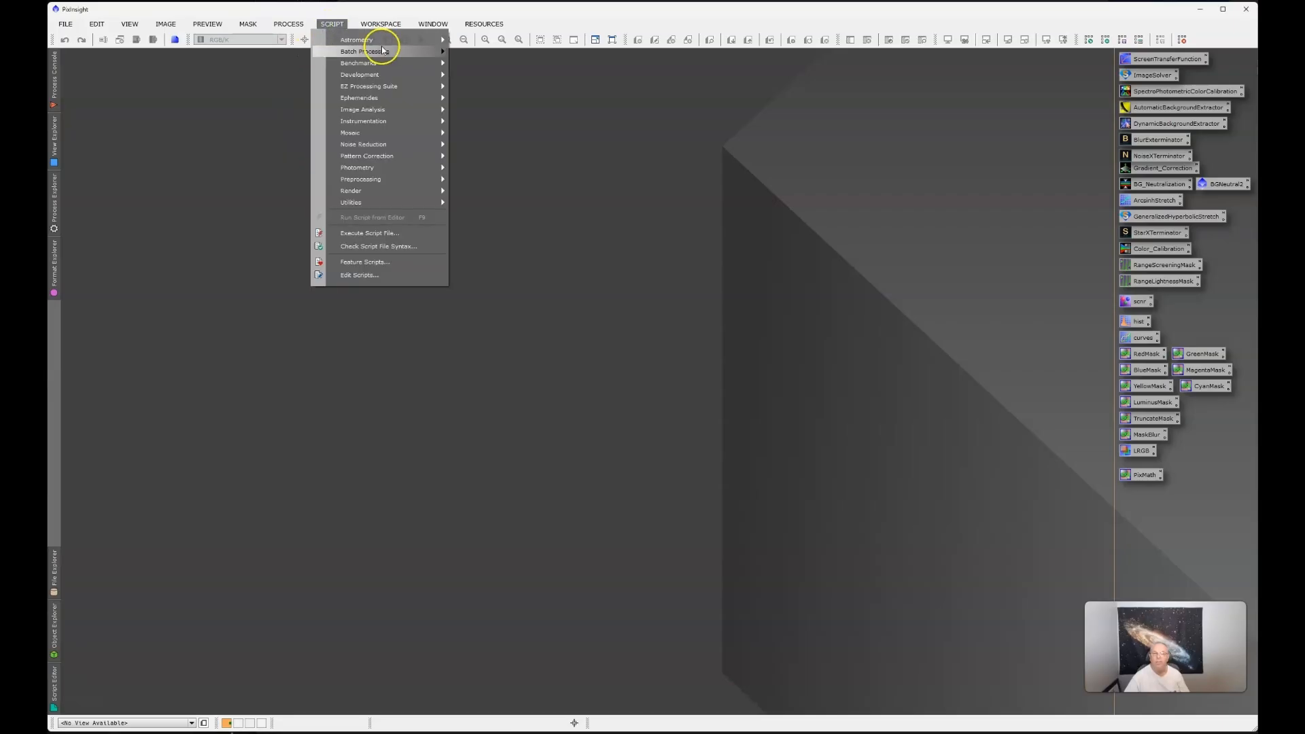
pyautogui.moveTo(379, 51)
pyautogui.click(524, 159)
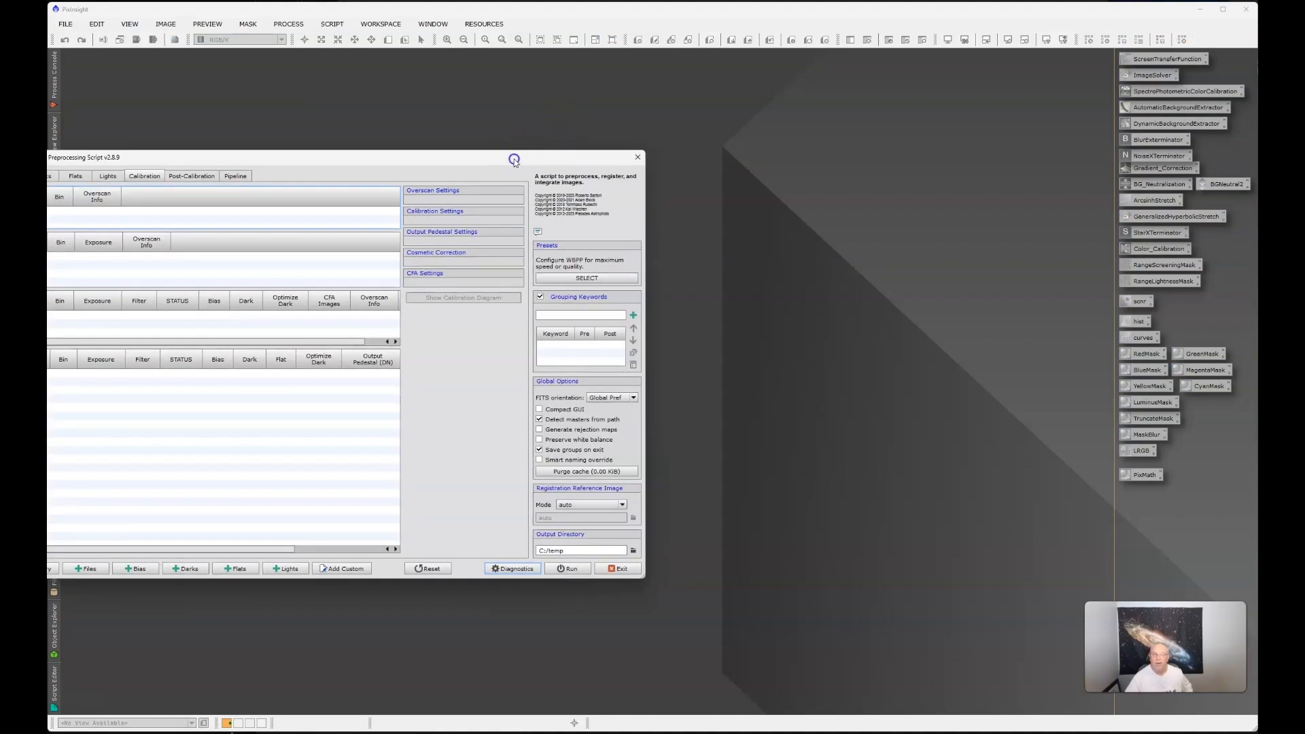
pyautogui.moveTo(522, 153); pyautogui.dragTo(691, 111)
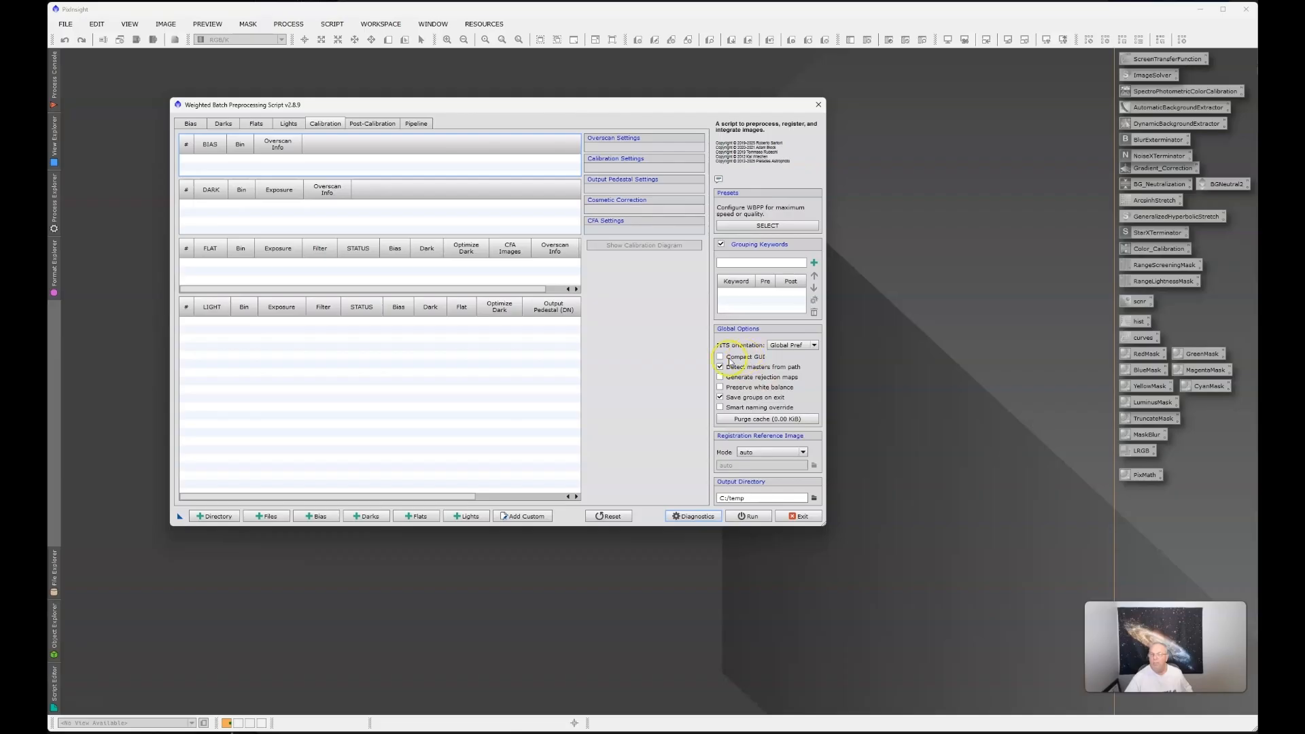
# Look through the script's bias, dark, flat and light frame lists with their integration settings.
pyautogui.moveTo(745, 360)
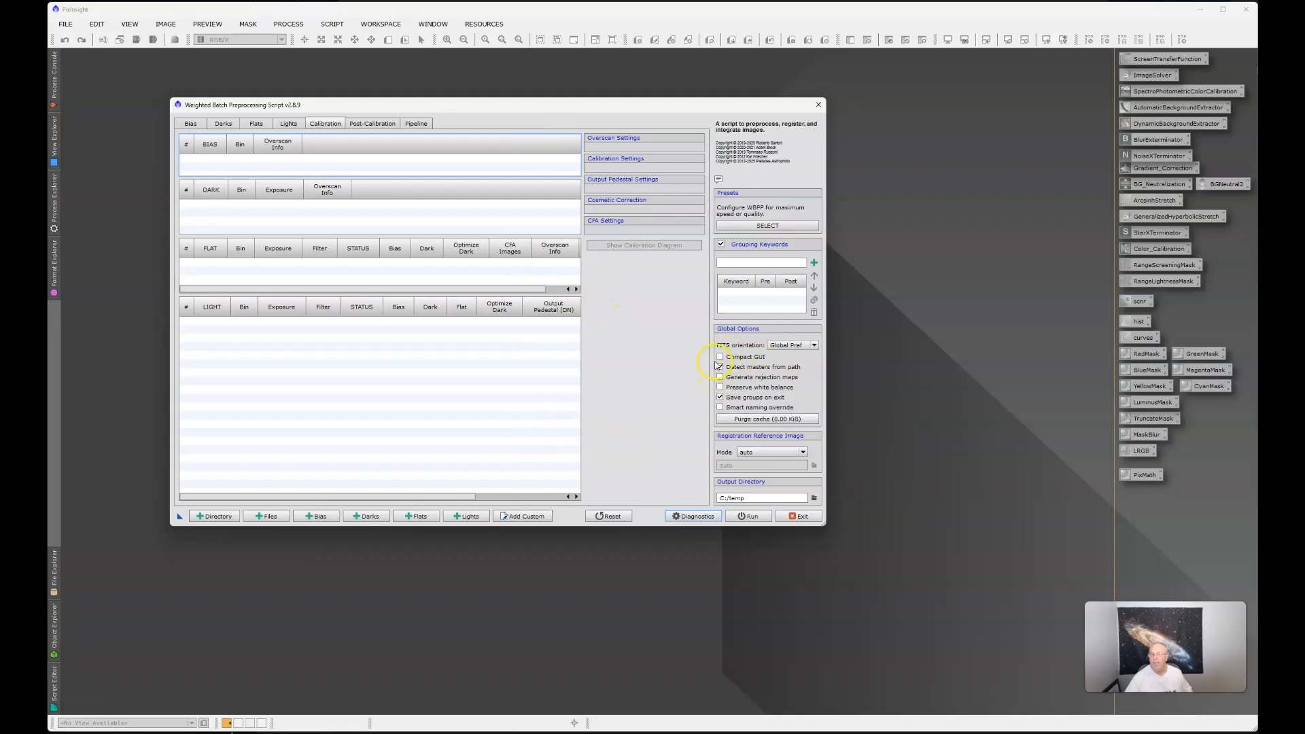
pyautogui.moveTo(748, 400)
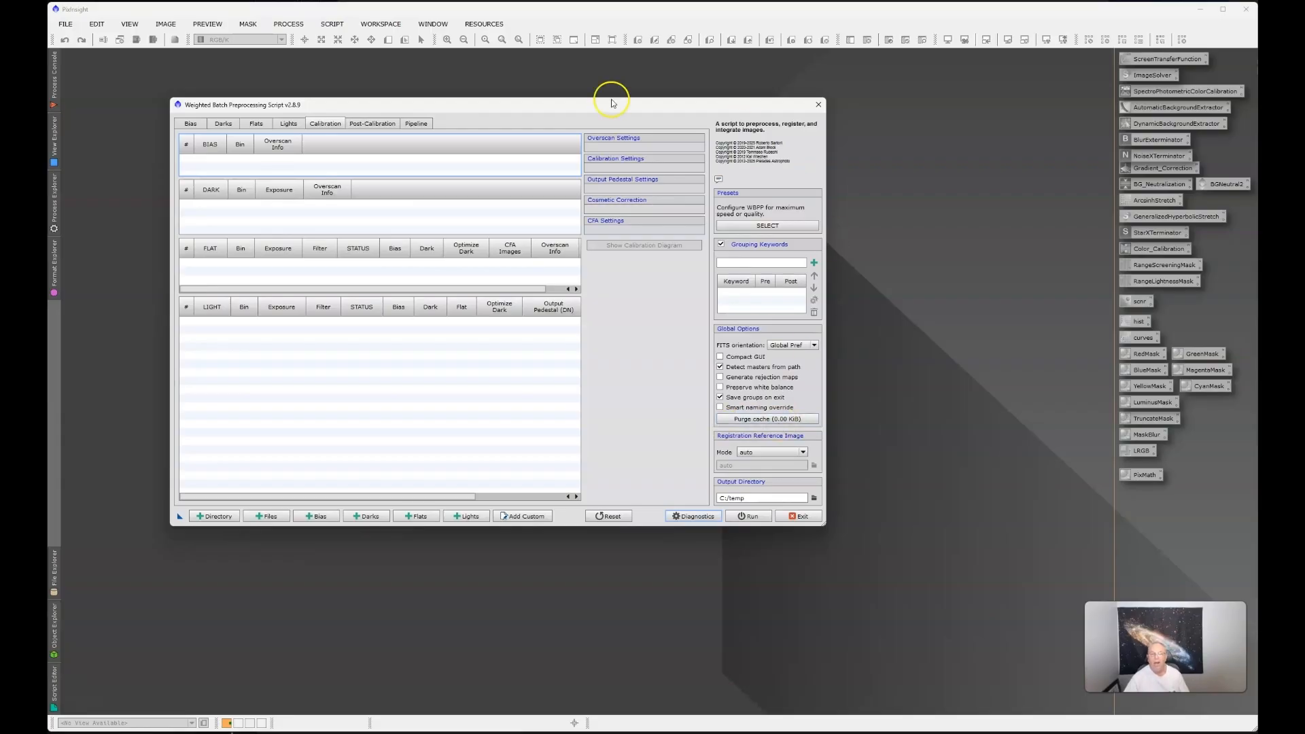
pyautogui.click(190, 125)
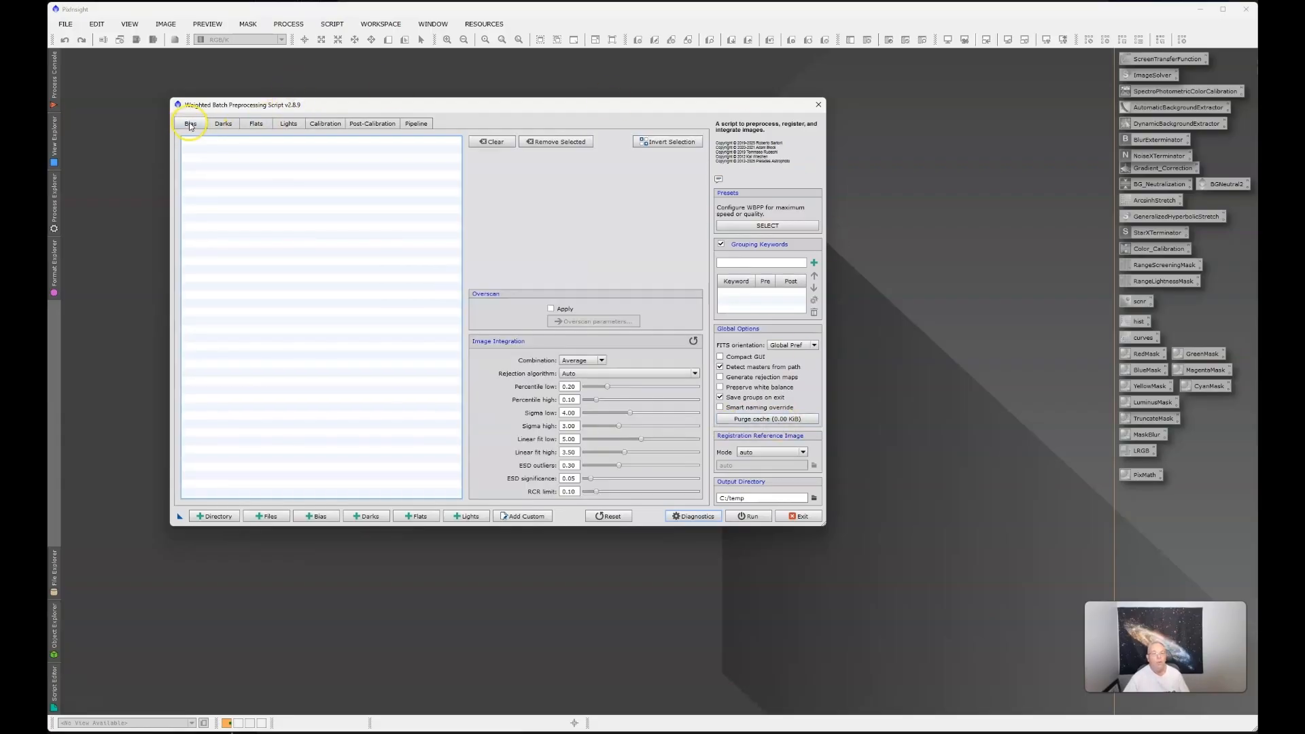
pyautogui.click(225, 127)
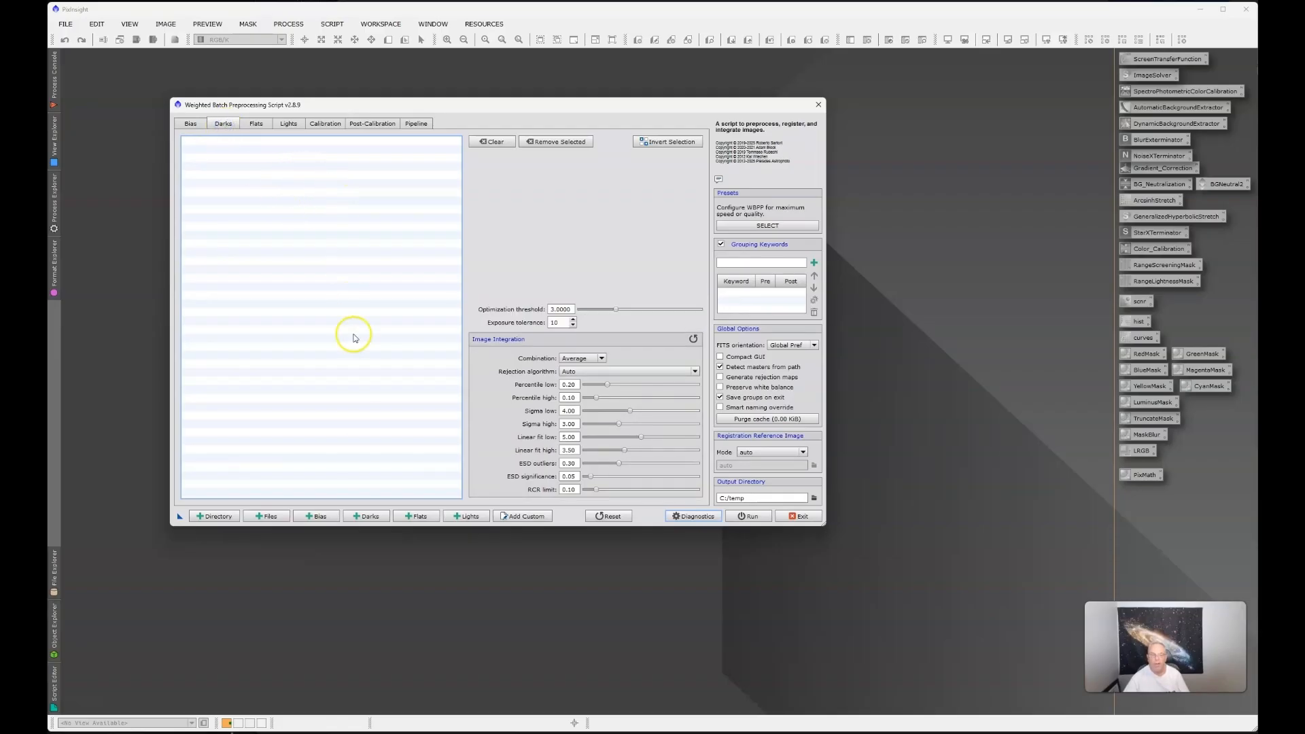
pyautogui.click(254, 126)
pyautogui.click(291, 127)
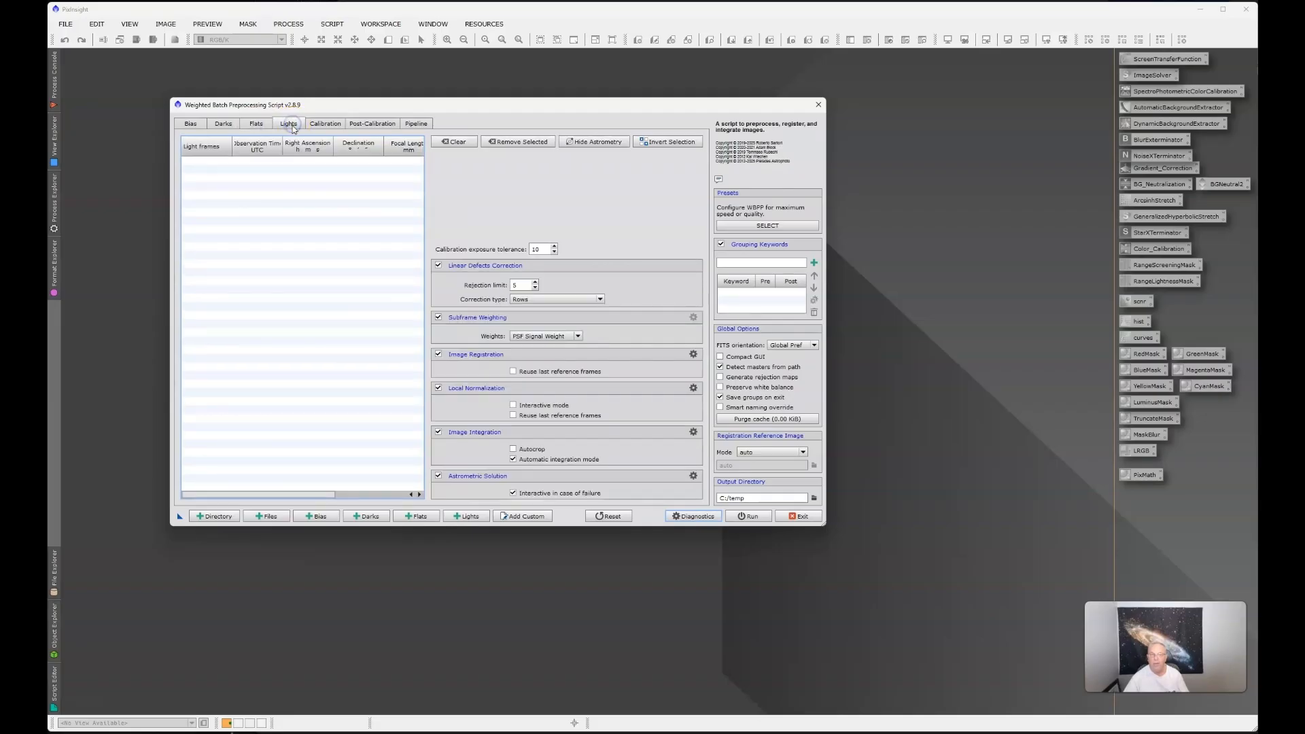
# Add the master dark Dark-380gain-300s.xisf from sharpcap > darks > 9.25 > 300.0s > gain380 to the dark frames.
pyautogui.click(223, 124)
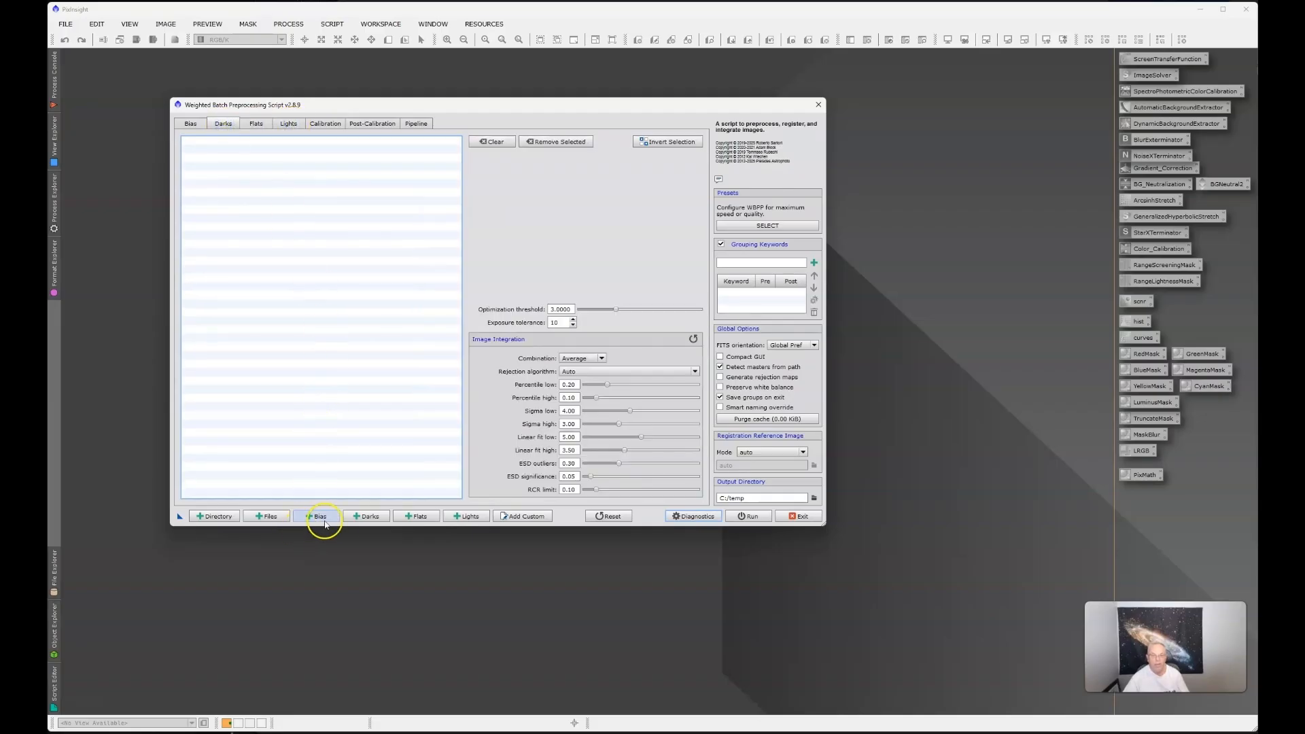
pyautogui.click(368, 518)
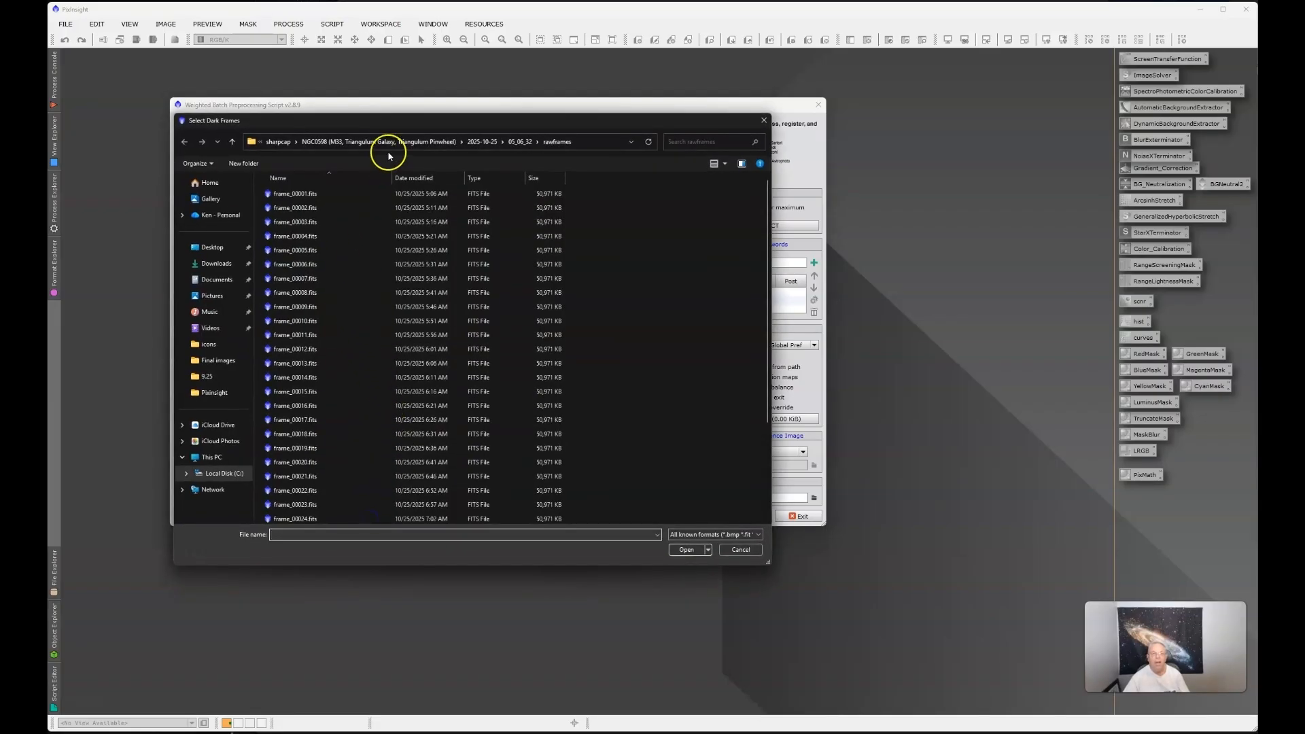
pyautogui.click(278, 141)
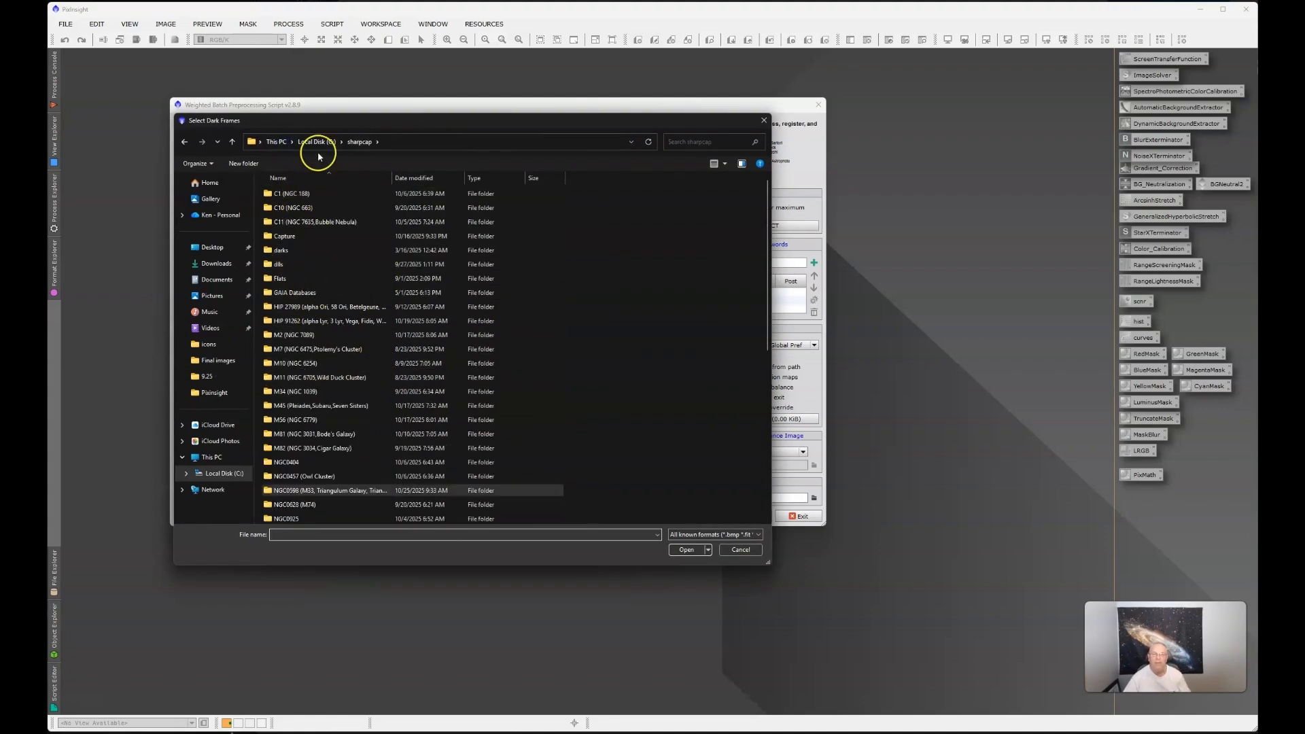
pyautogui.doubleClick(283, 252)
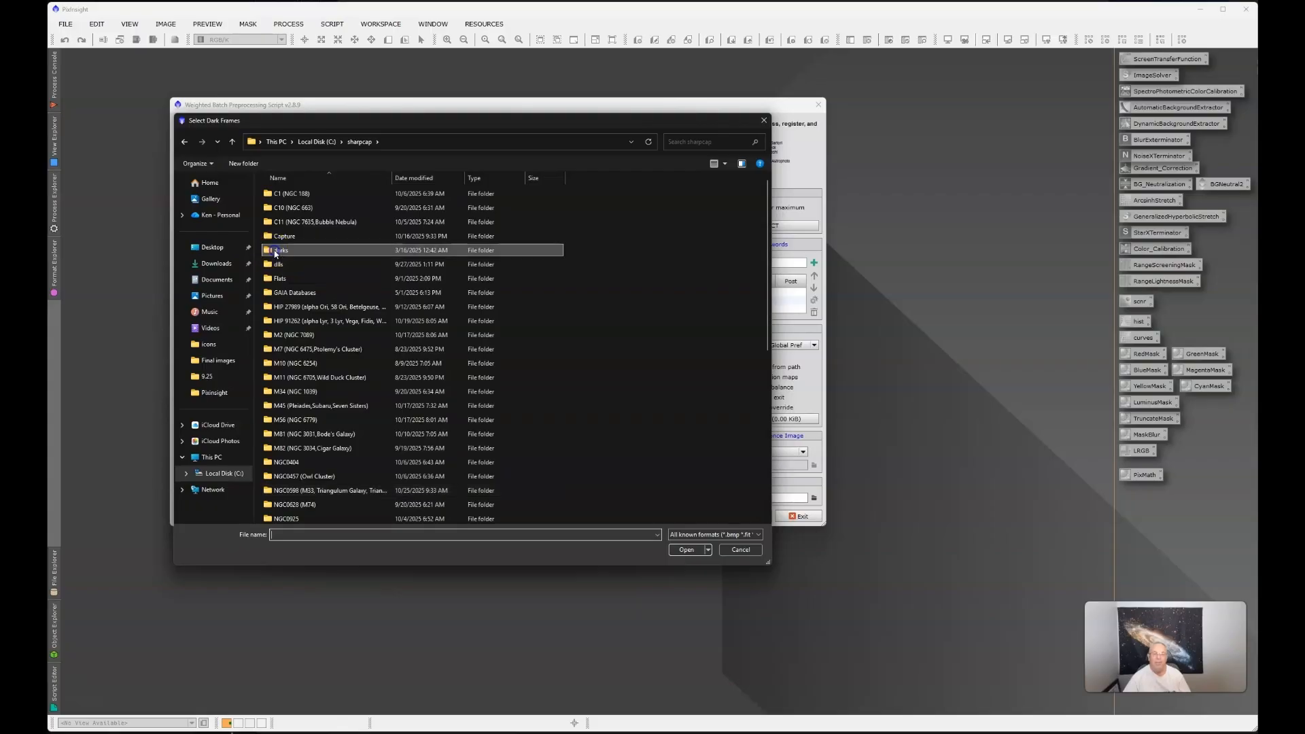
pyautogui.click(279, 208)
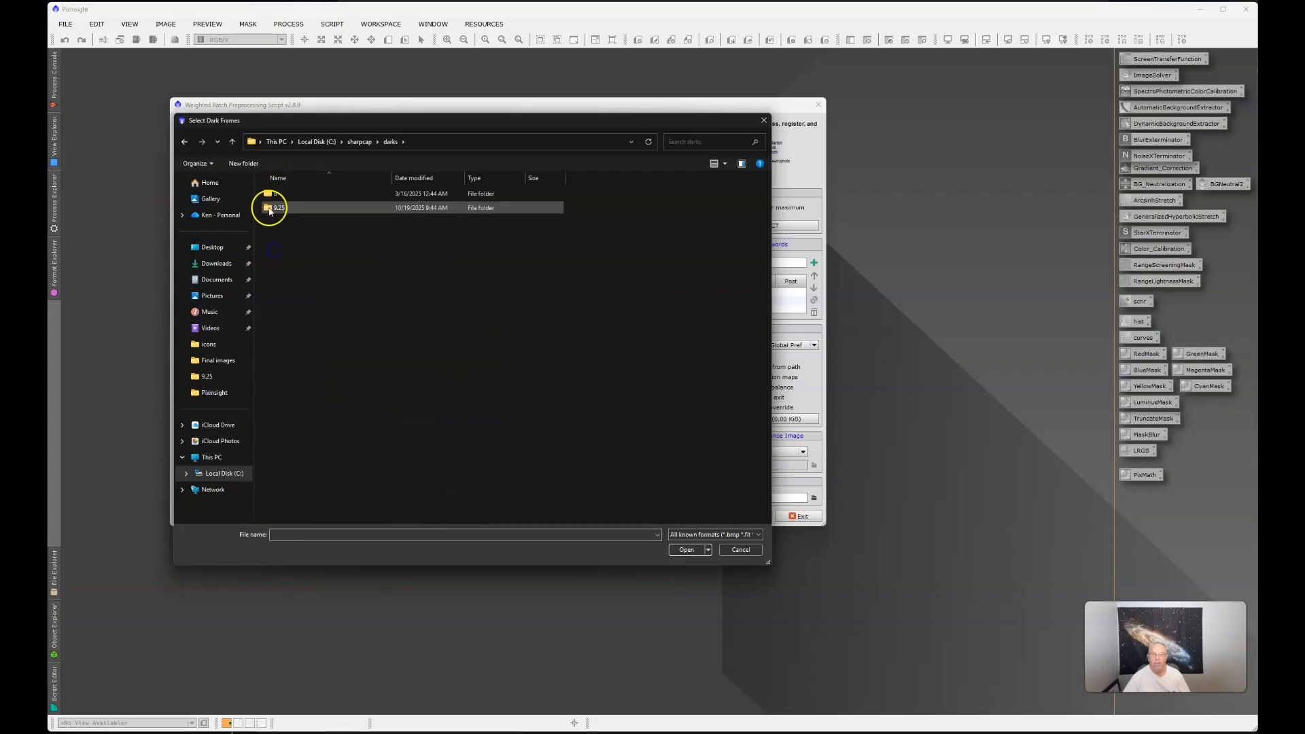
pyautogui.doubleClick(279, 208)
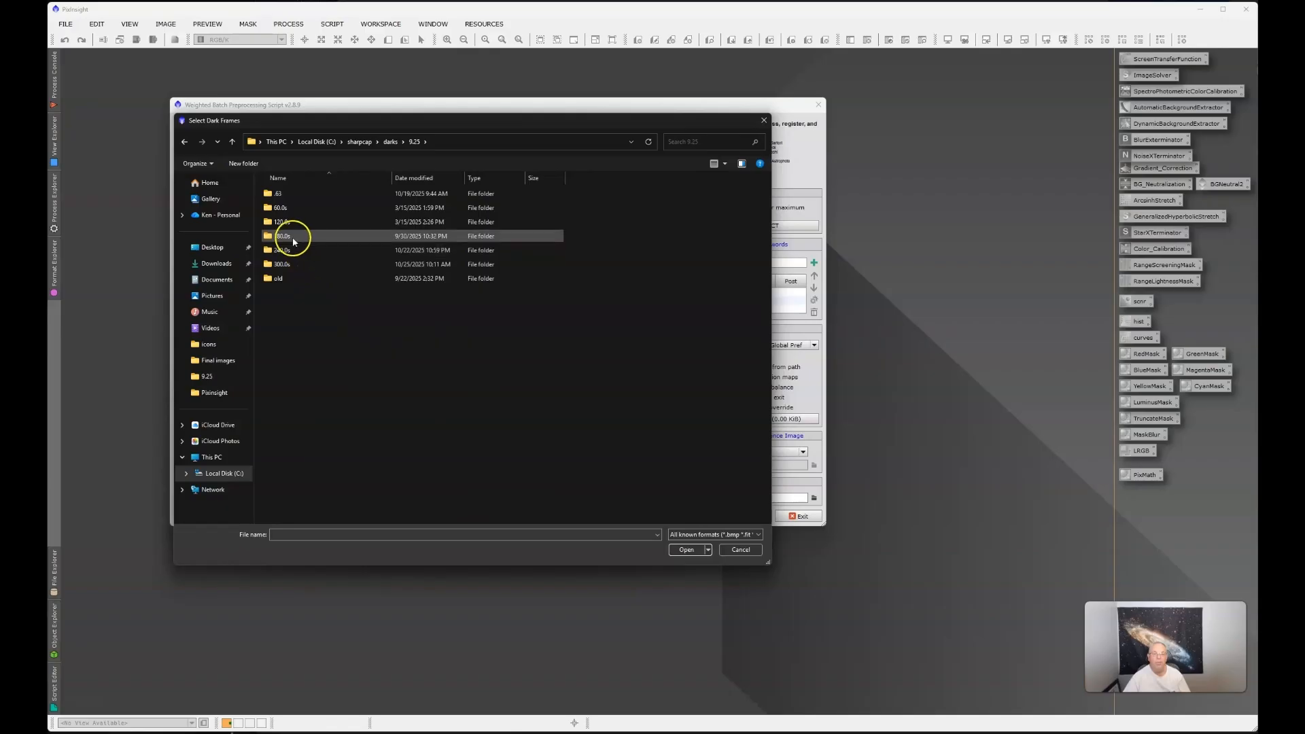
pyautogui.doubleClick(272, 265)
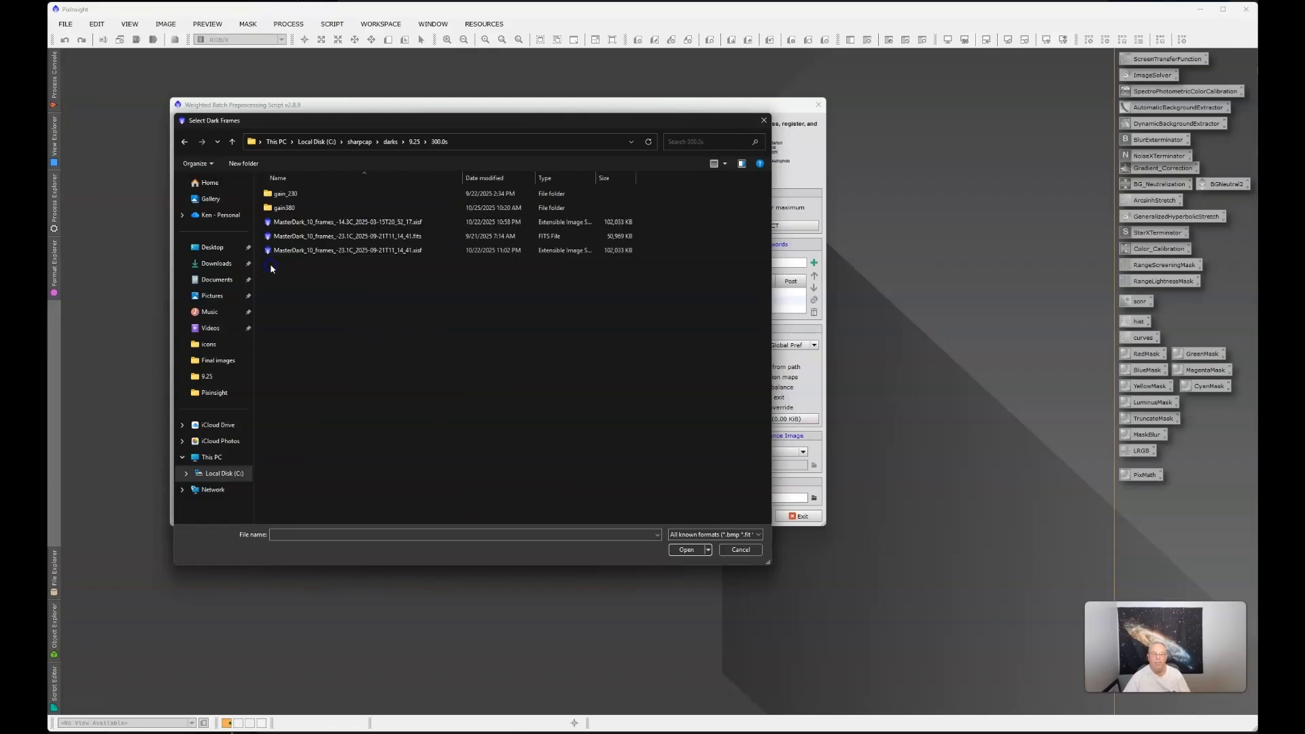
pyautogui.click(278, 207)
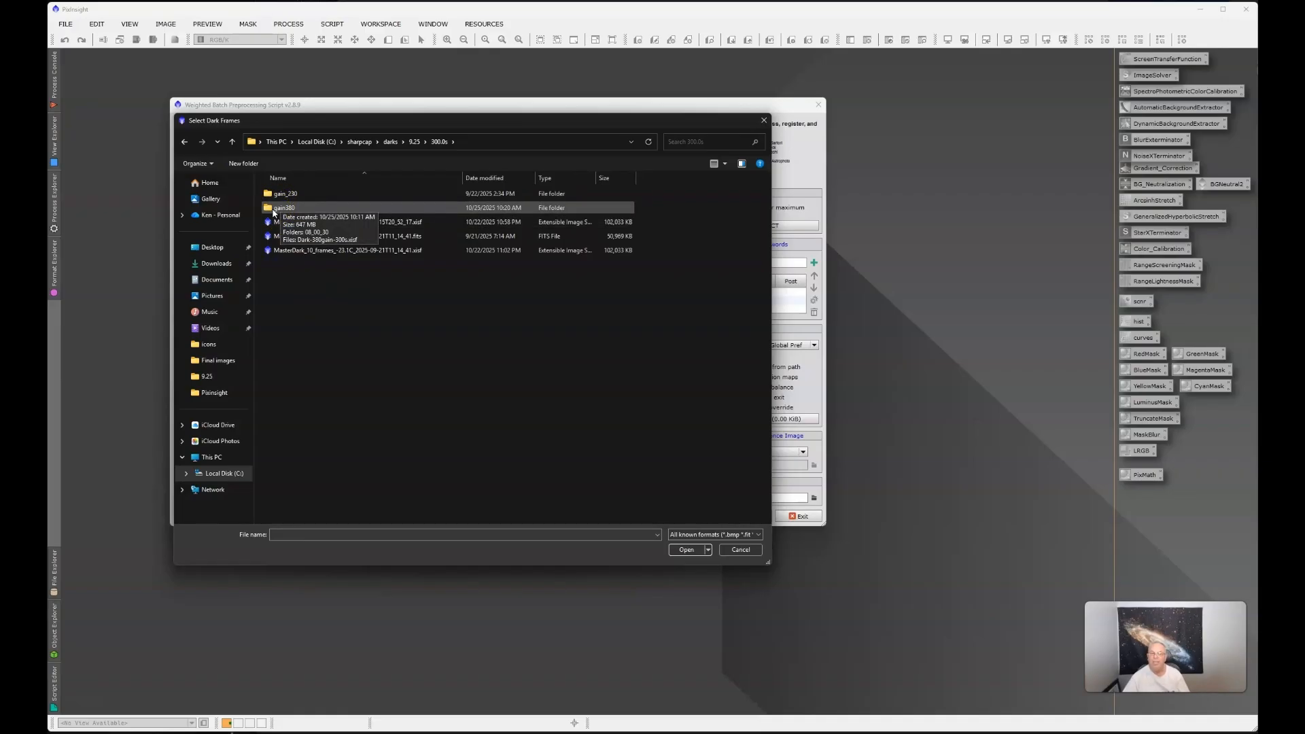
pyautogui.doubleClick(276, 208)
pyautogui.click(320, 275)
pyautogui.click(298, 210)
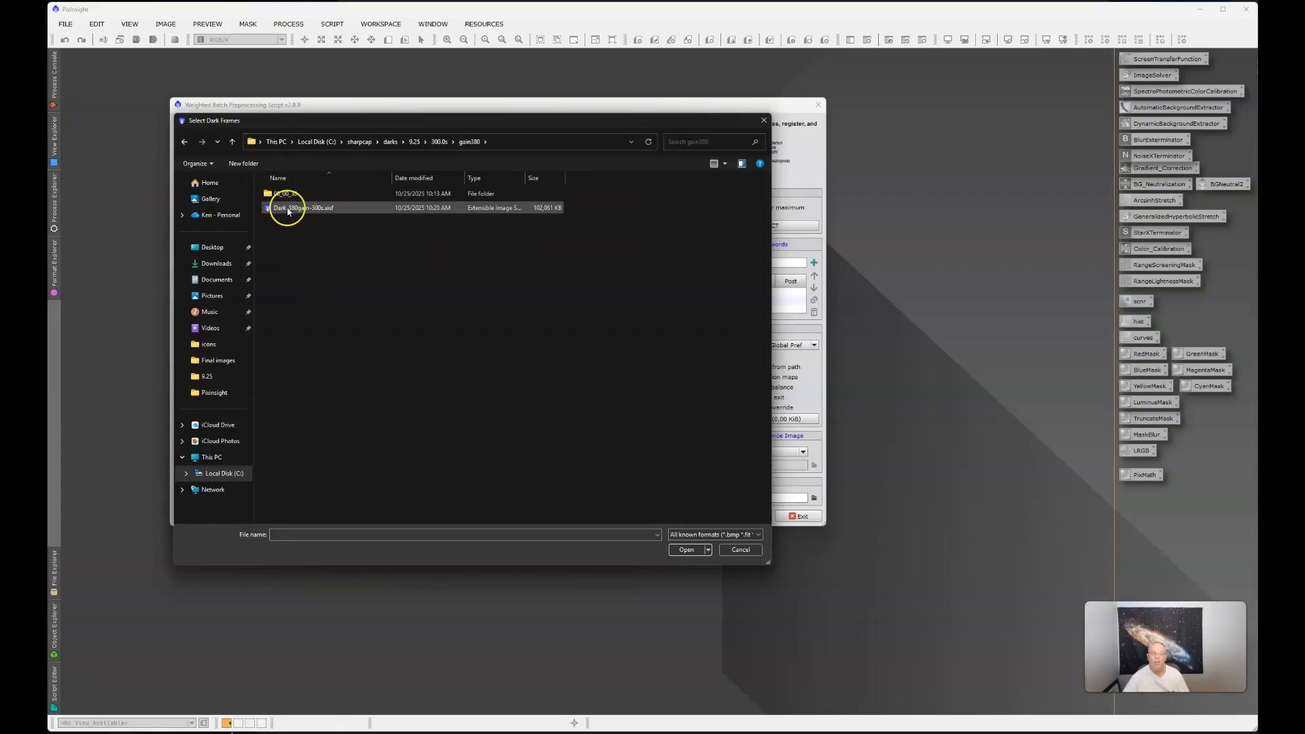
pyautogui.doubleClick(288, 209)
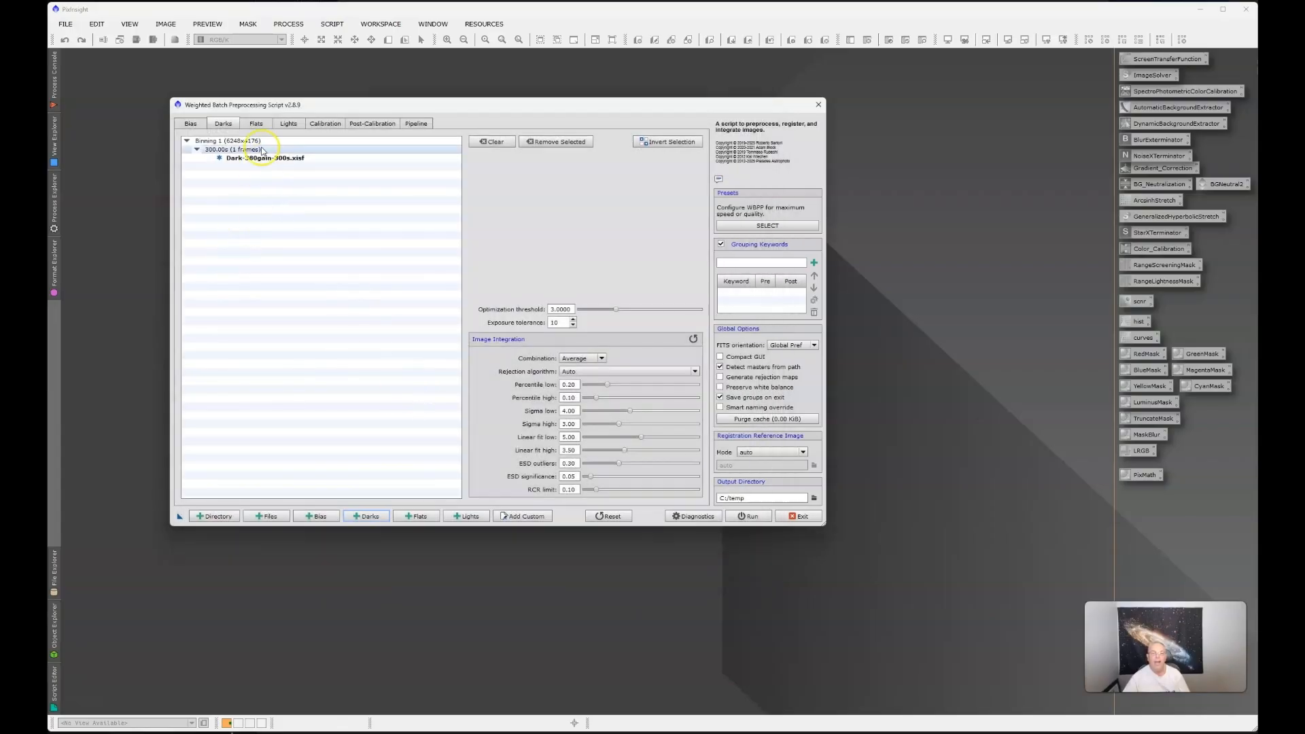
# Add the master flats 2025-10-29-SII, 2025-10-29-Ha and 2025-10-24-lighter from sharpcap > Flats > ZWO ASI2600MC Pro > 9.25.
pyautogui.click(257, 123)
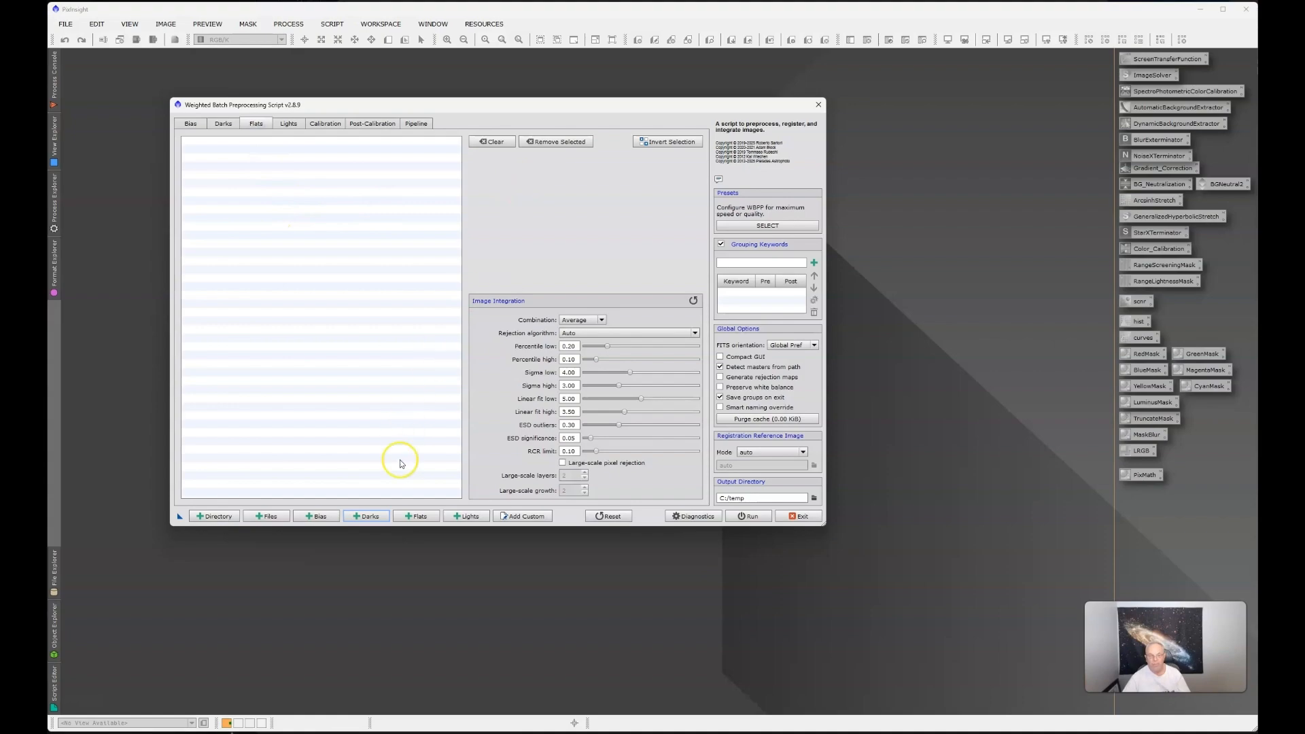
pyautogui.click(416, 516)
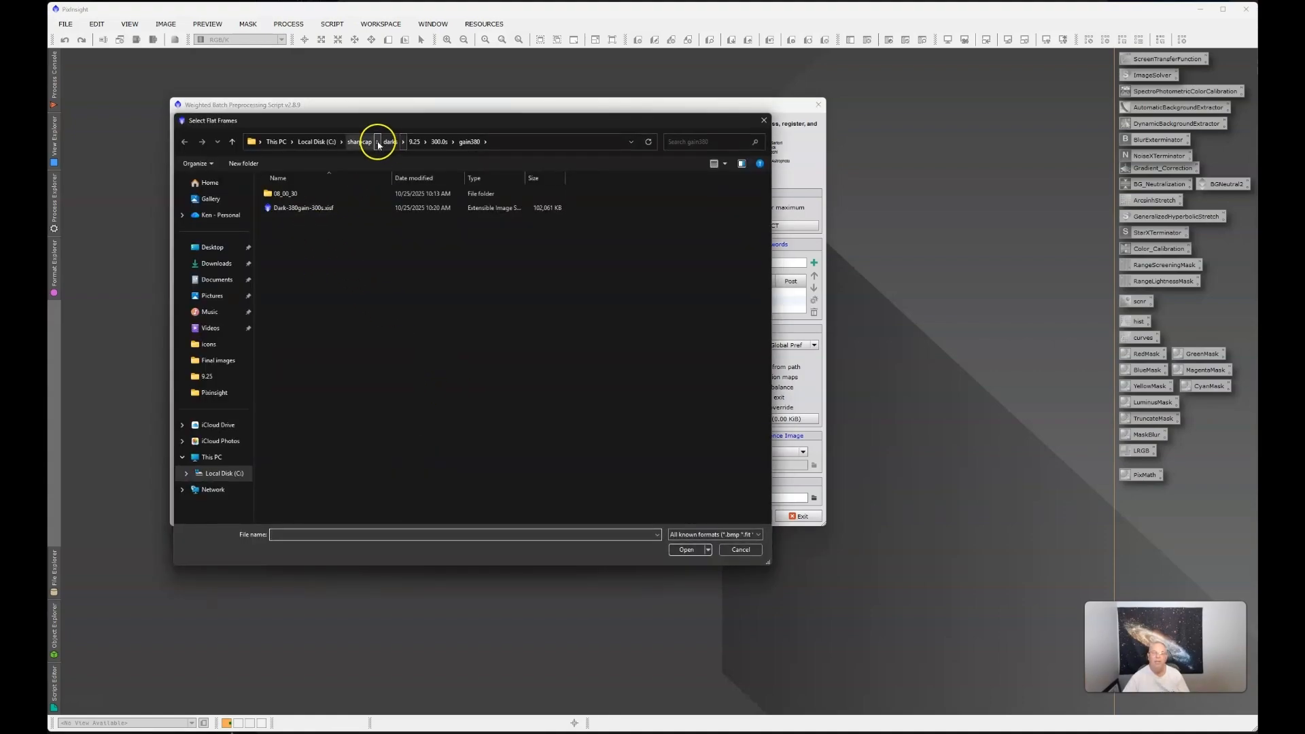
pyautogui.click(360, 142)
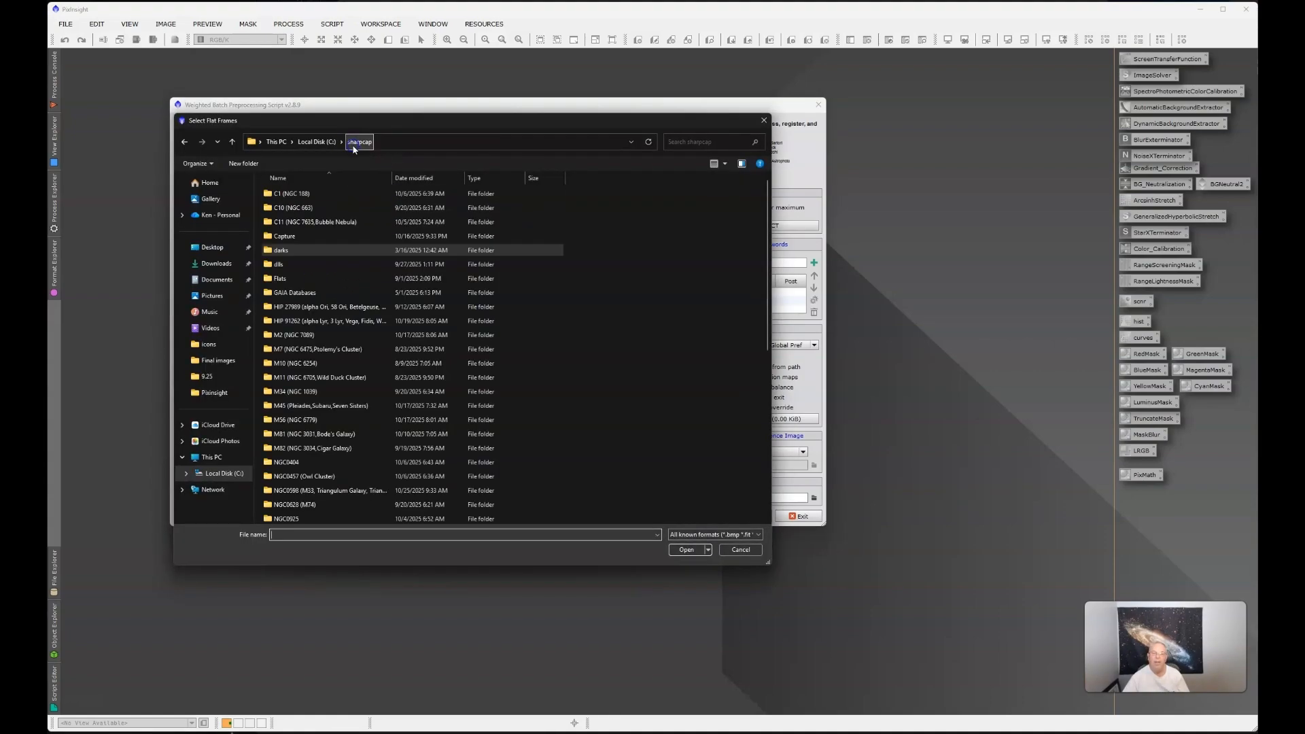
pyautogui.doubleClick(278, 280)
pyautogui.doubleClick(292, 194)
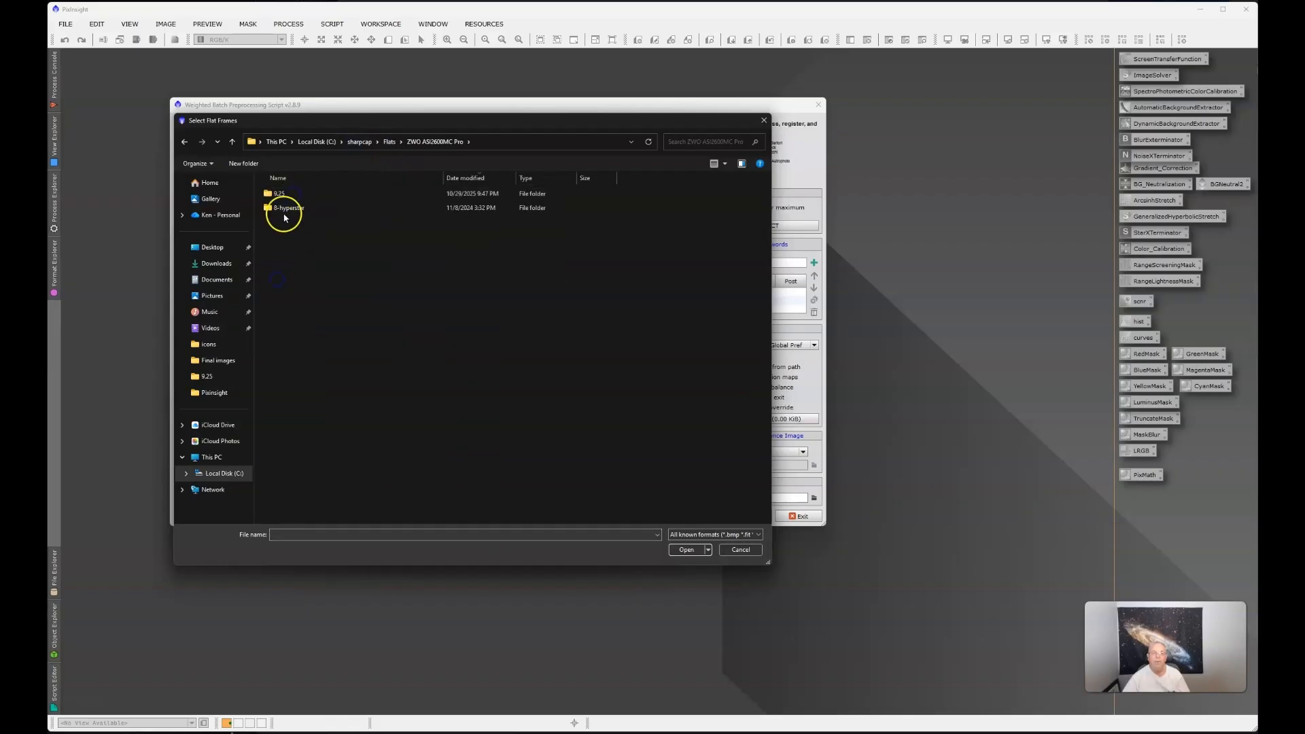
pyautogui.doubleClick(279, 194)
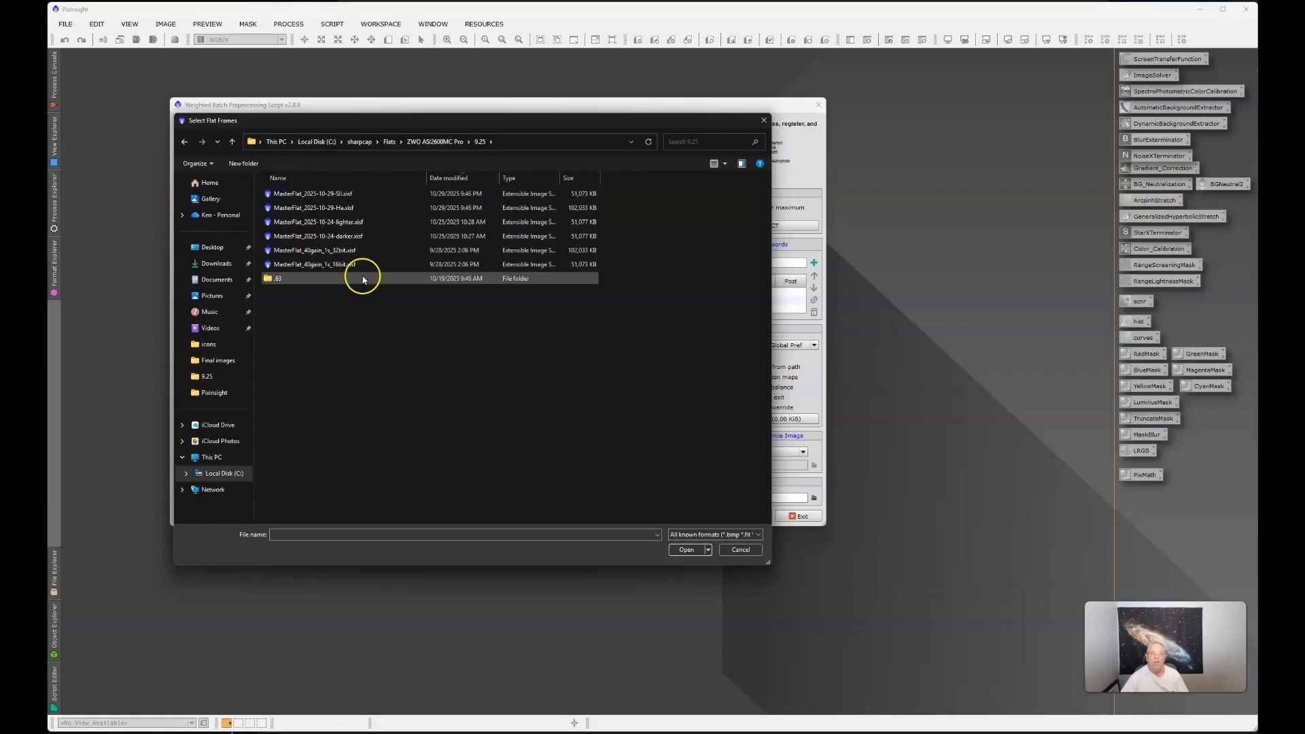
pyautogui.click(320, 194)
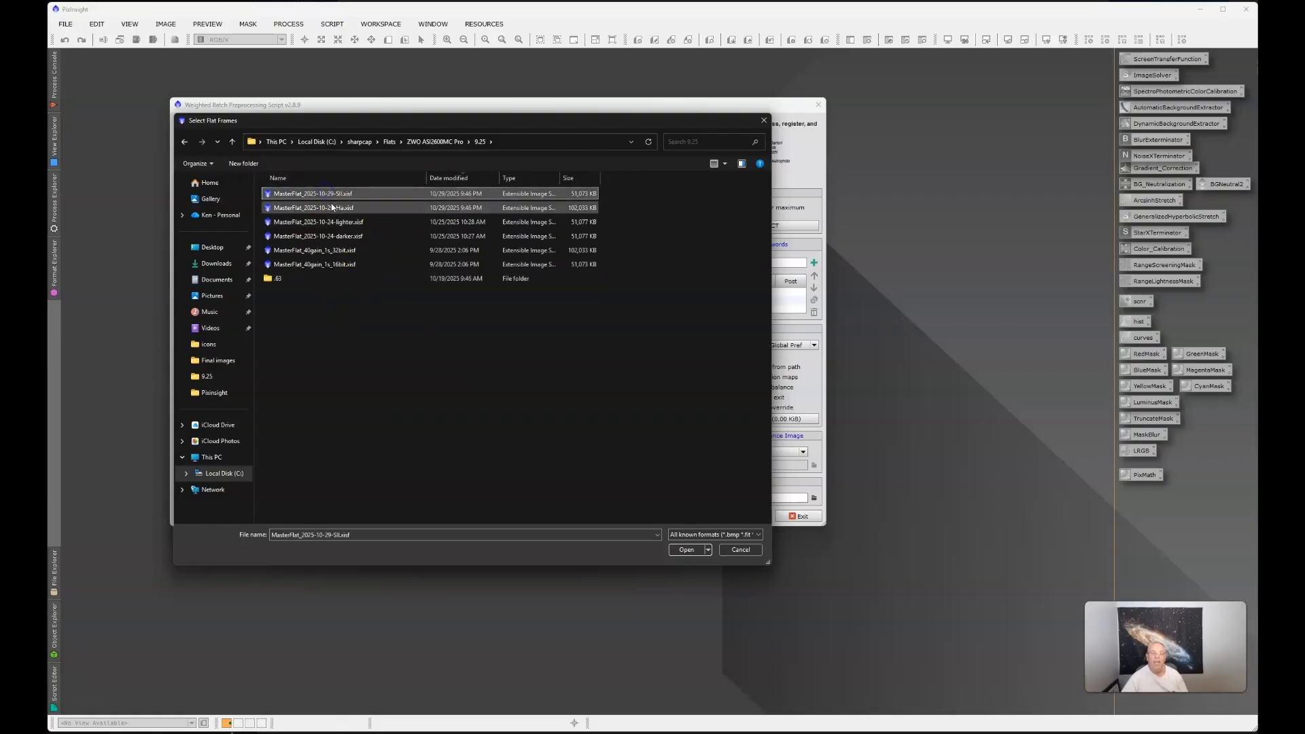
pyautogui.keyDown('ctrl'); pyautogui.click(332, 207); pyautogui.keyUp('ctrl')
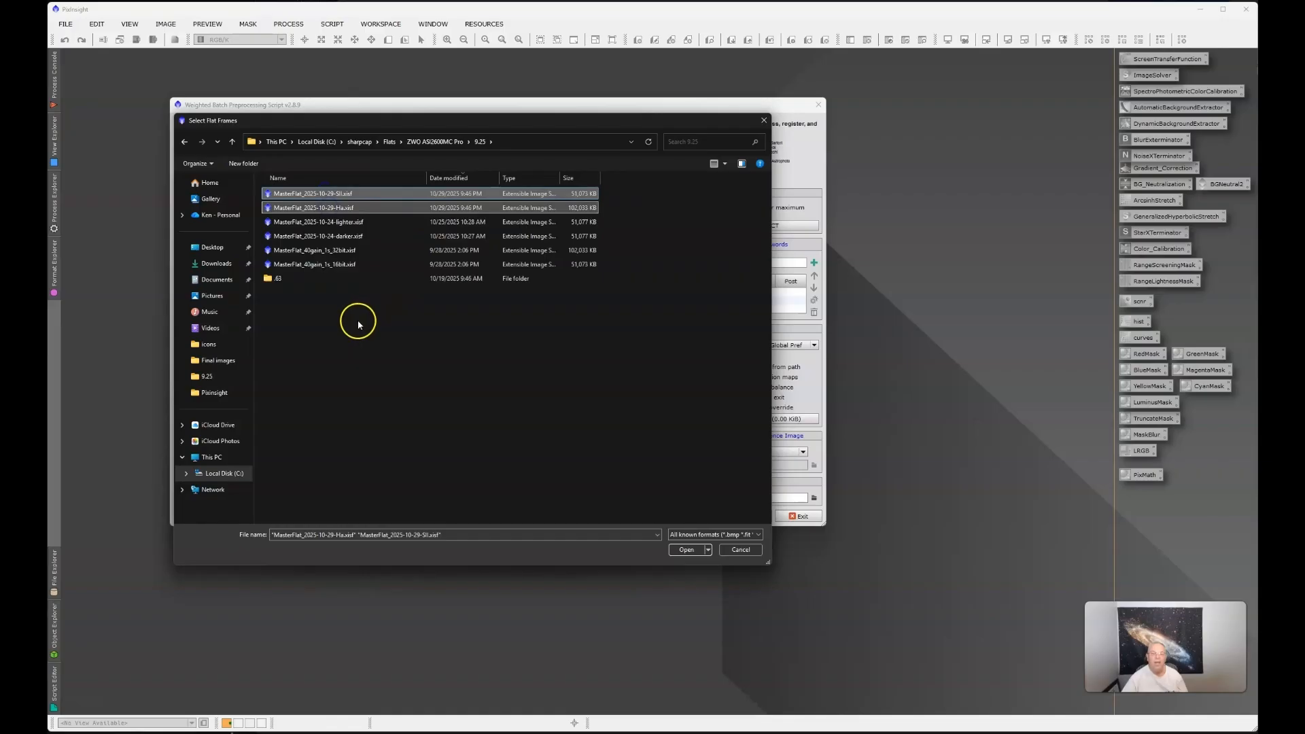
pyautogui.keyDown('ctrl'); pyautogui.click(308, 226); pyautogui.keyUp('ctrl')
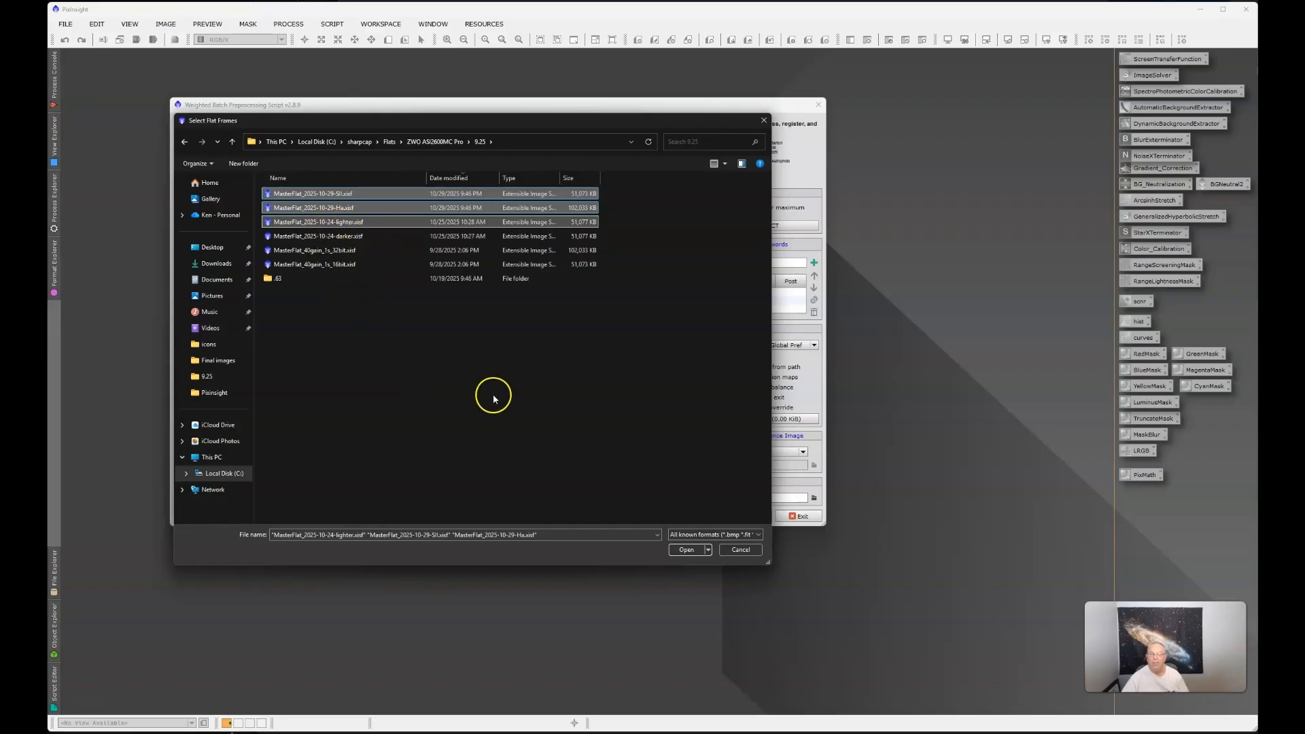
pyautogui.click(688, 552)
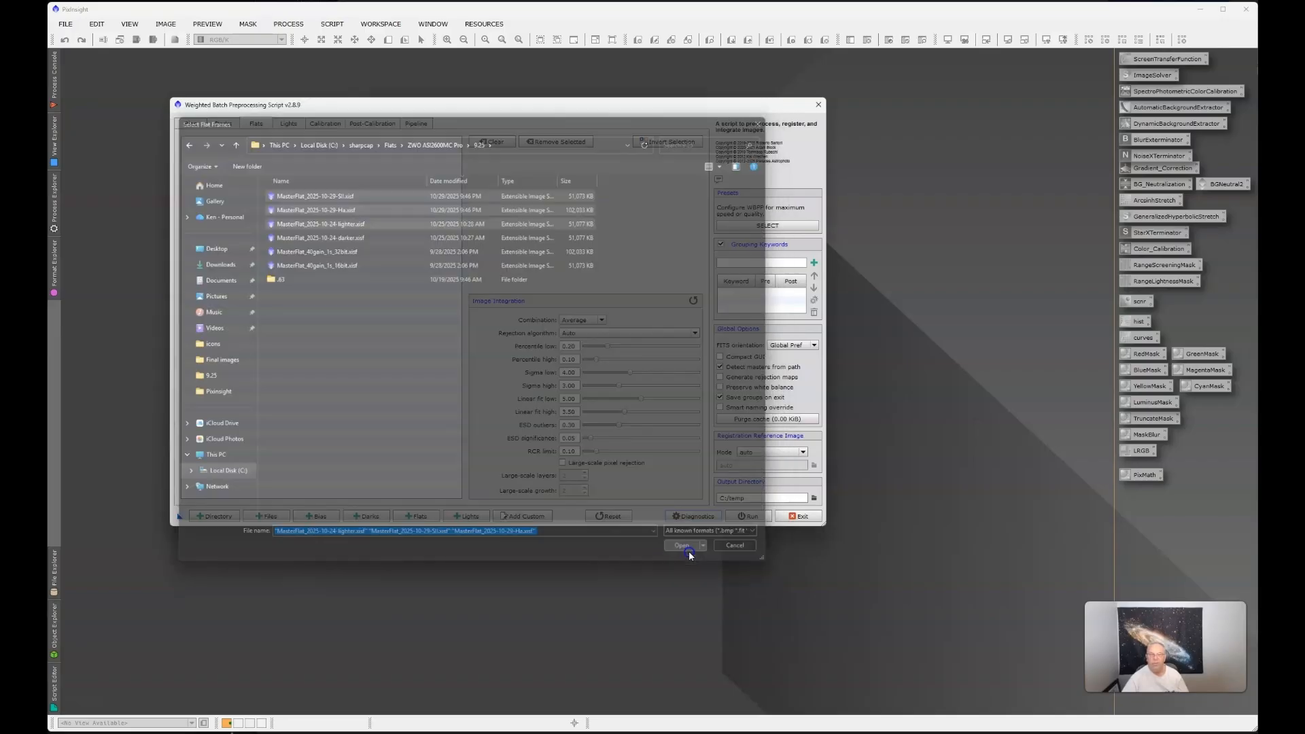
pyautogui.click(242, 167)
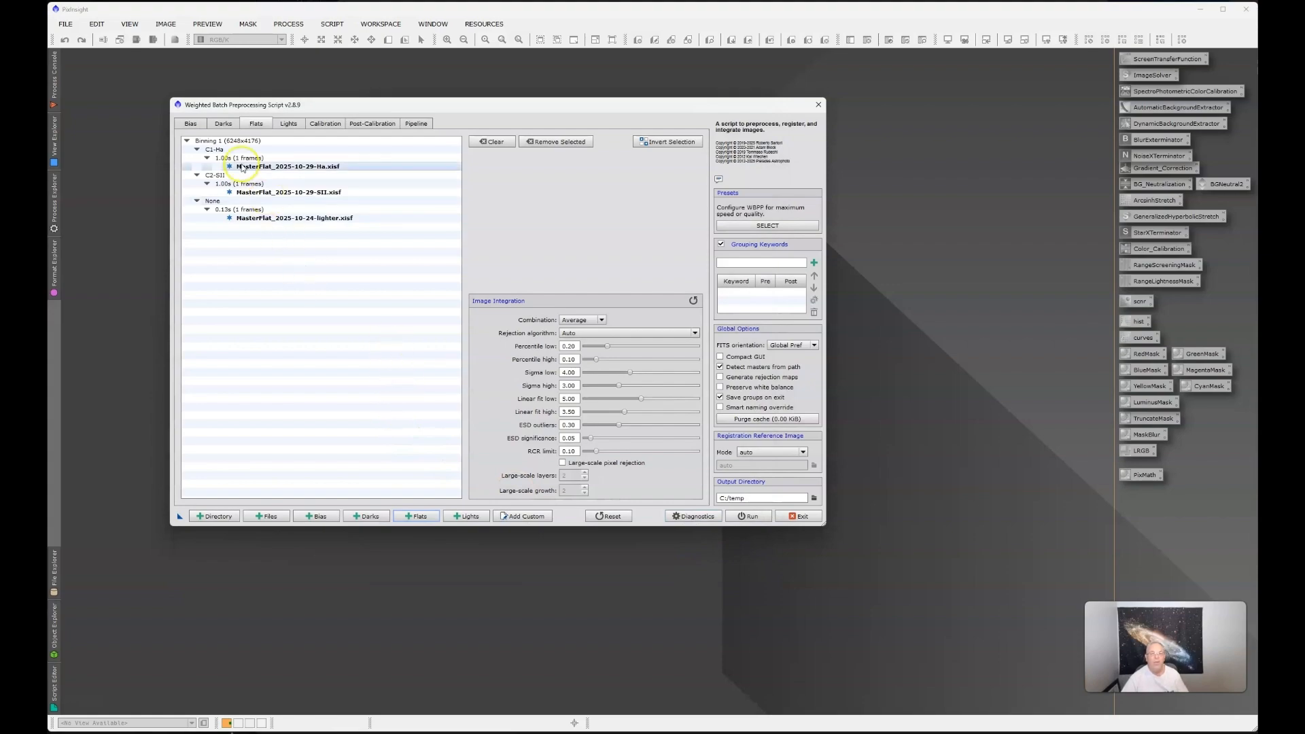
# Start adding light frames and browse to sharpcap > NGC0598 (M33, Triangulum Galaxy, Triangulum Pinwheel) > 2025-10-25, sorting the sharpcap folders by modification date.
pyautogui.click(288, 126)
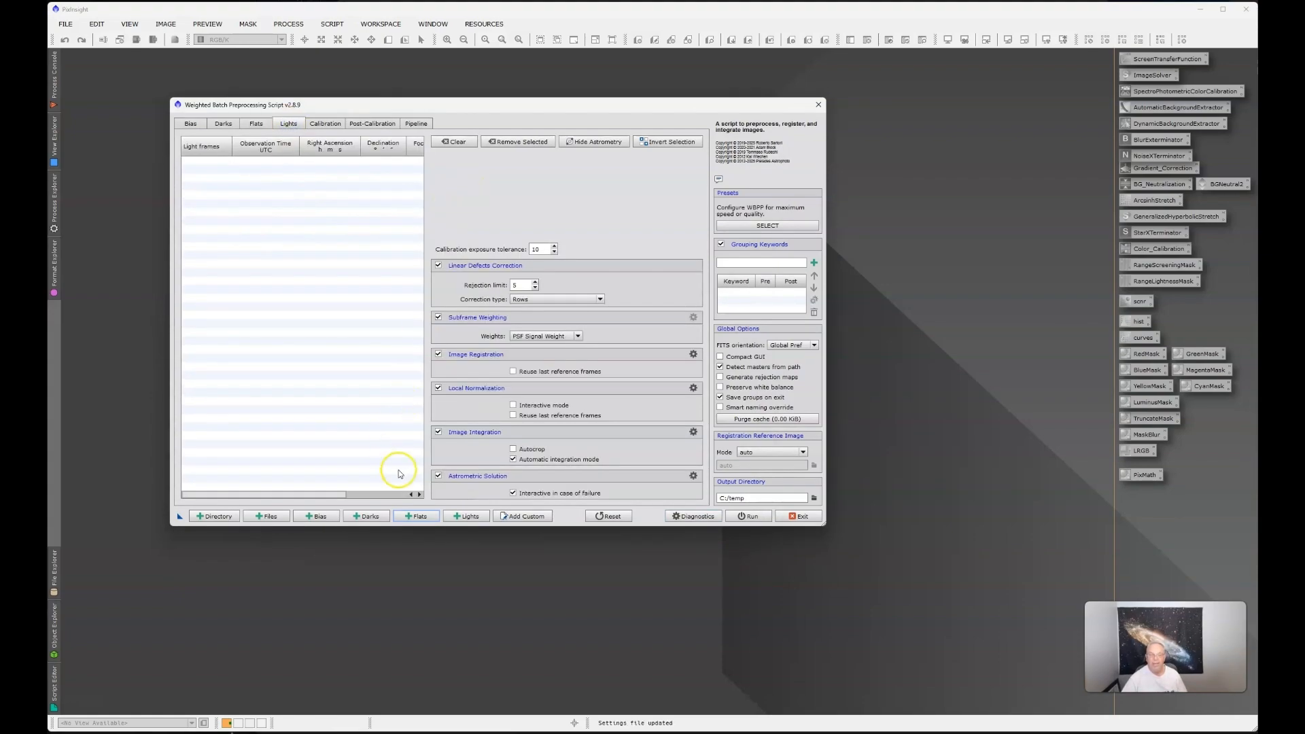
pyautogui.click(467, 516)
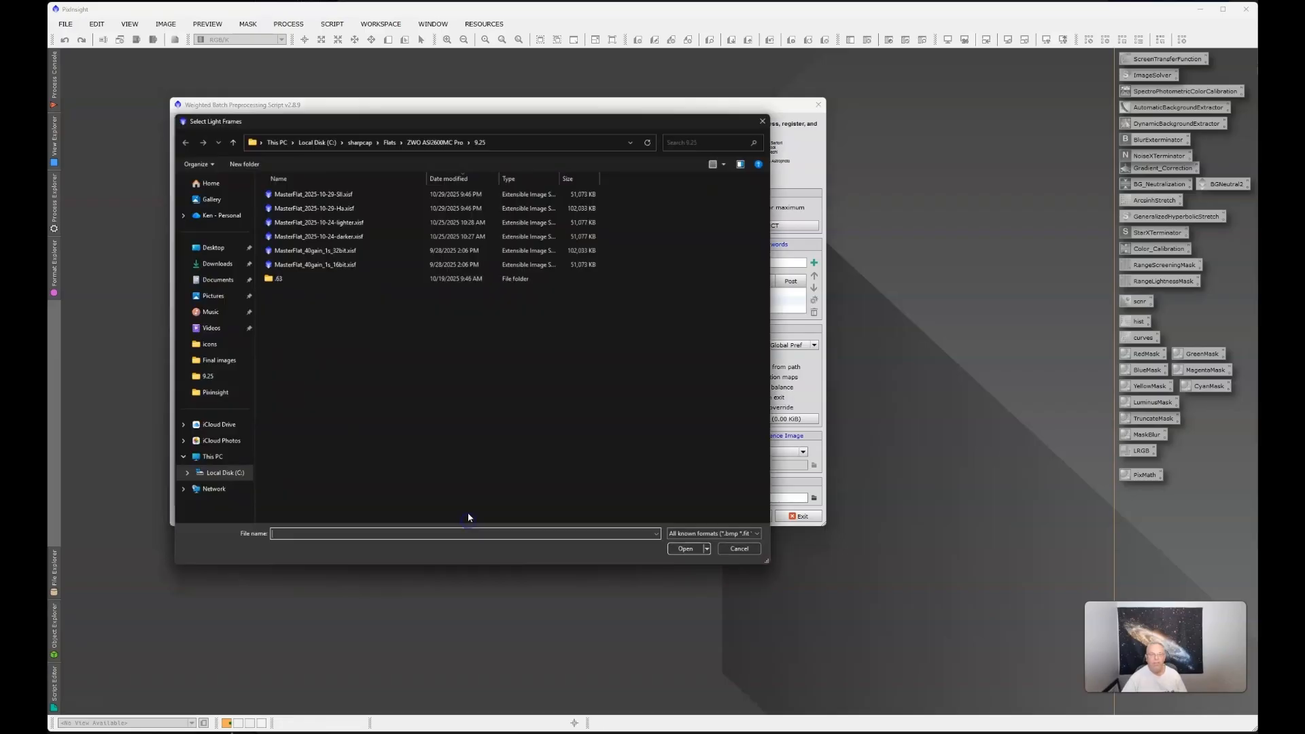
pyautogui.click(360, 142)
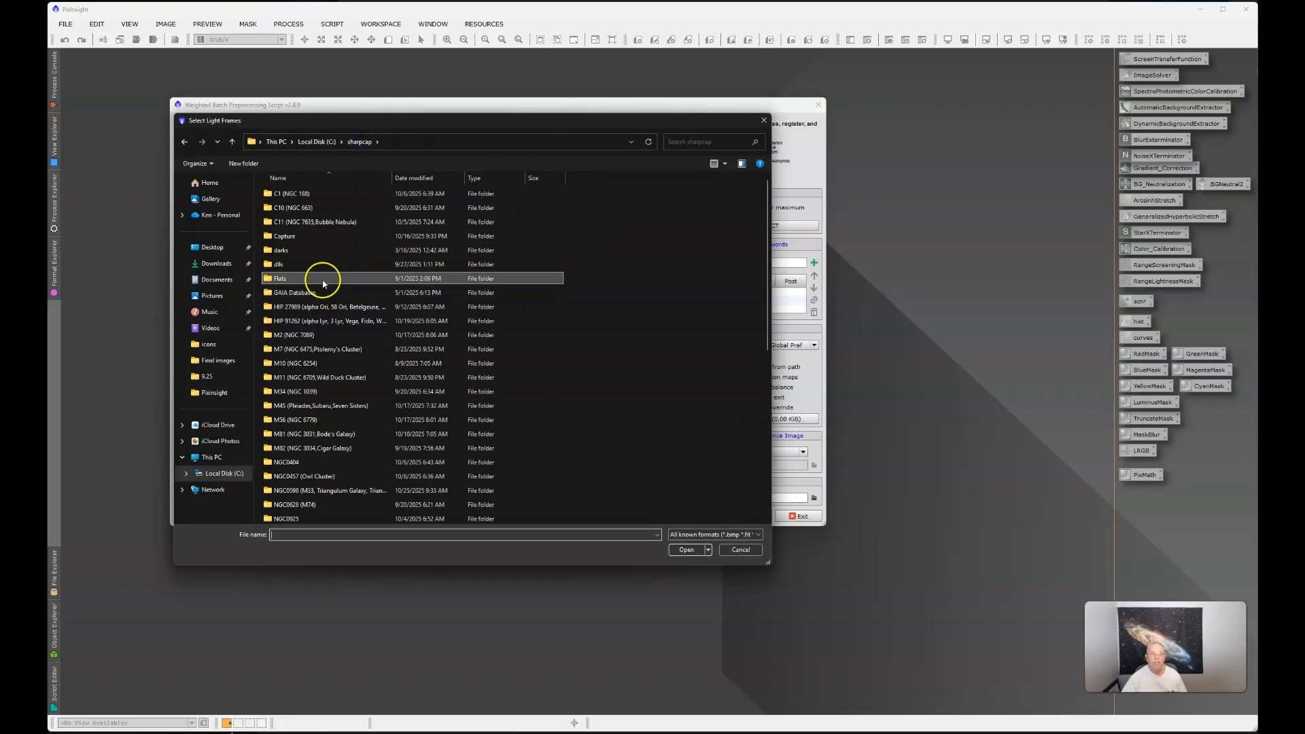
pyautogui.click(414, 178)
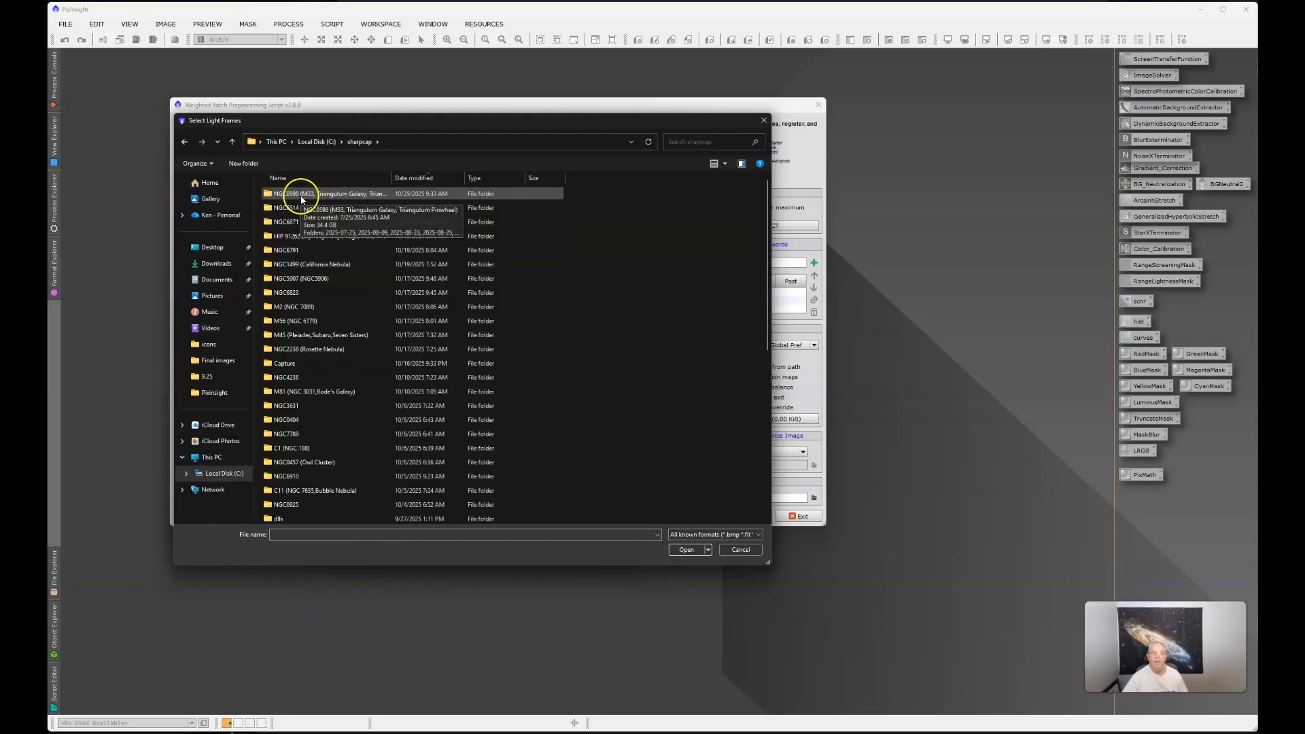
pyautogui.doubleClick(301, 197)
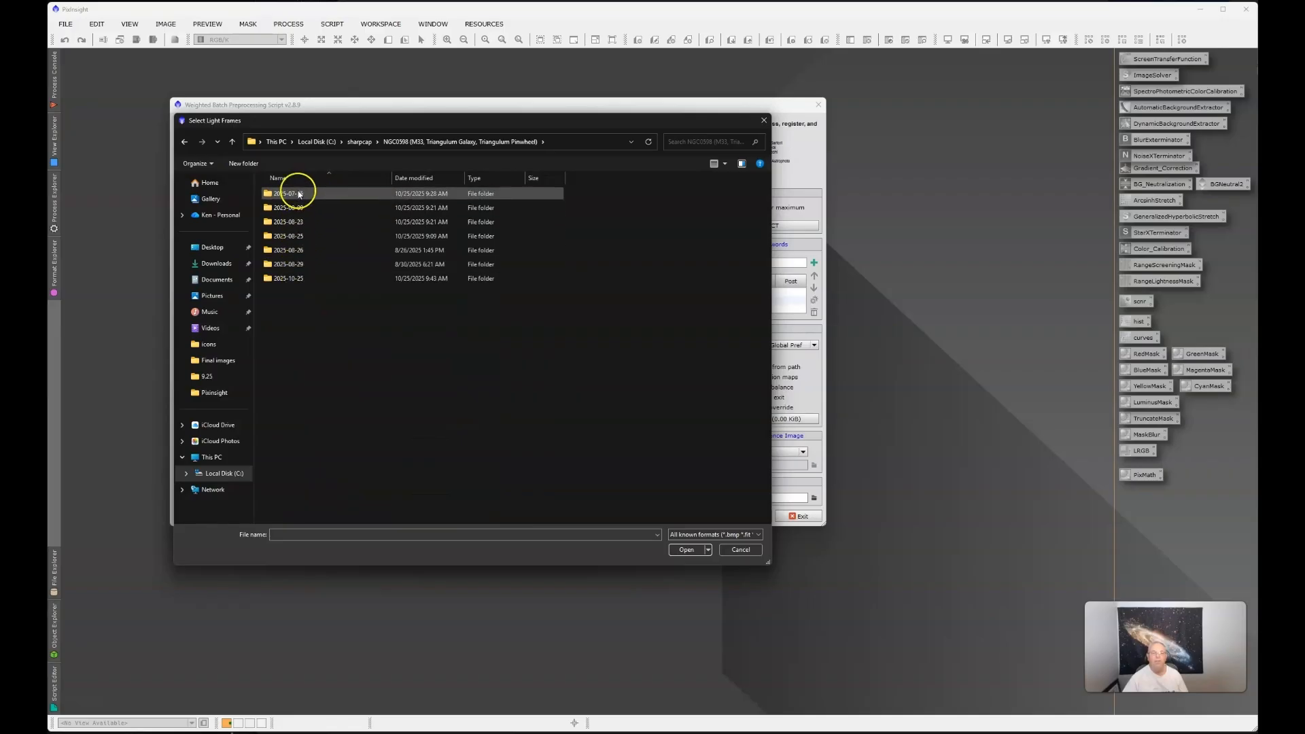
pyautogui.doubleClick(270, 280)
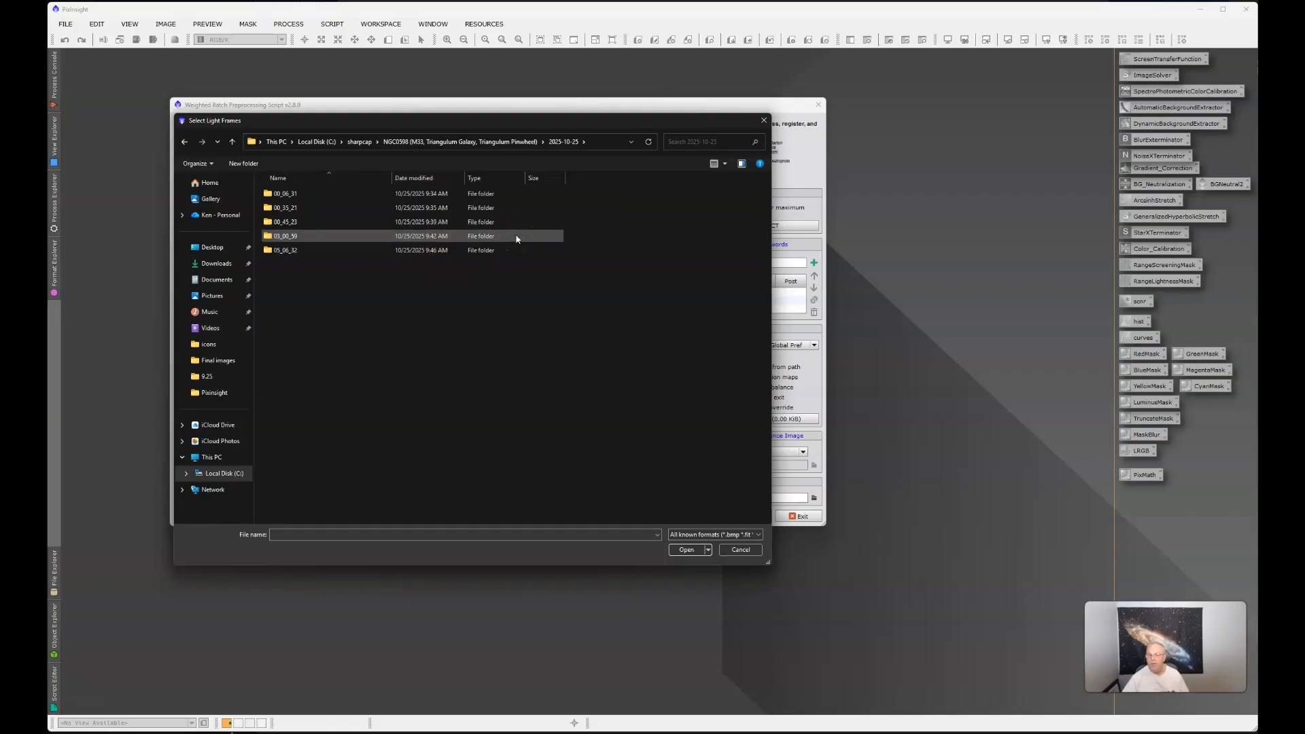
# Add all five raw frames, frame_00001.fits to frame_00005.fits, from 00_06_31 > rawframes to the light frames.
pyautogui.doubleClick(285, 195)
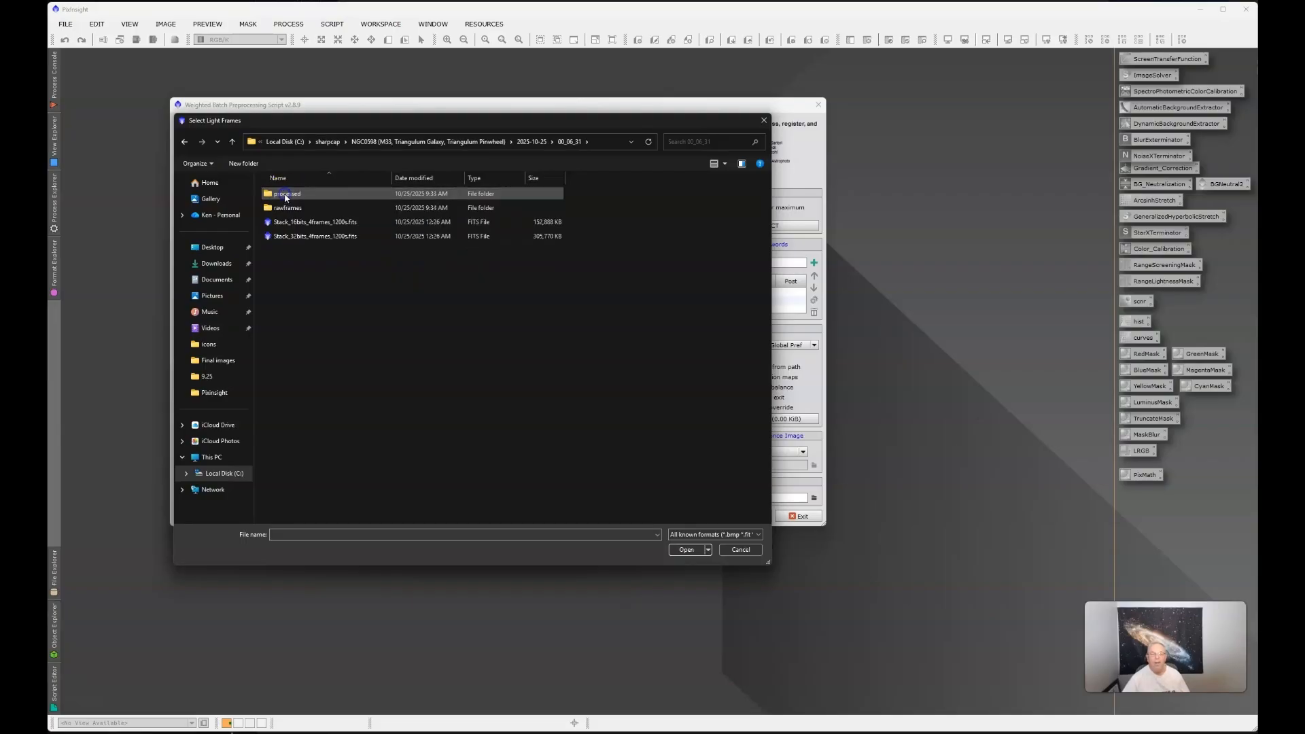
pyautogui.doubleClick(294, 208)
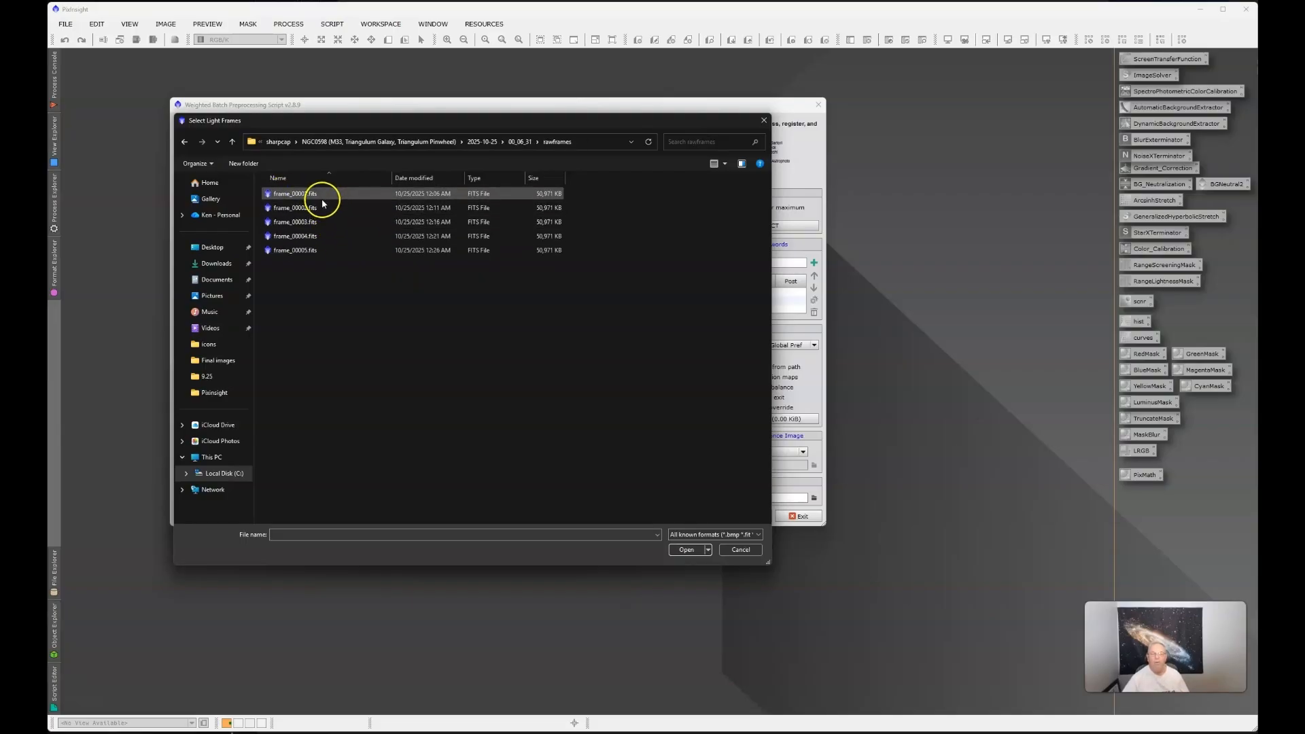
pyautogui.click(323, 196)
pyautogui.hotkey('ctrl', 'a')
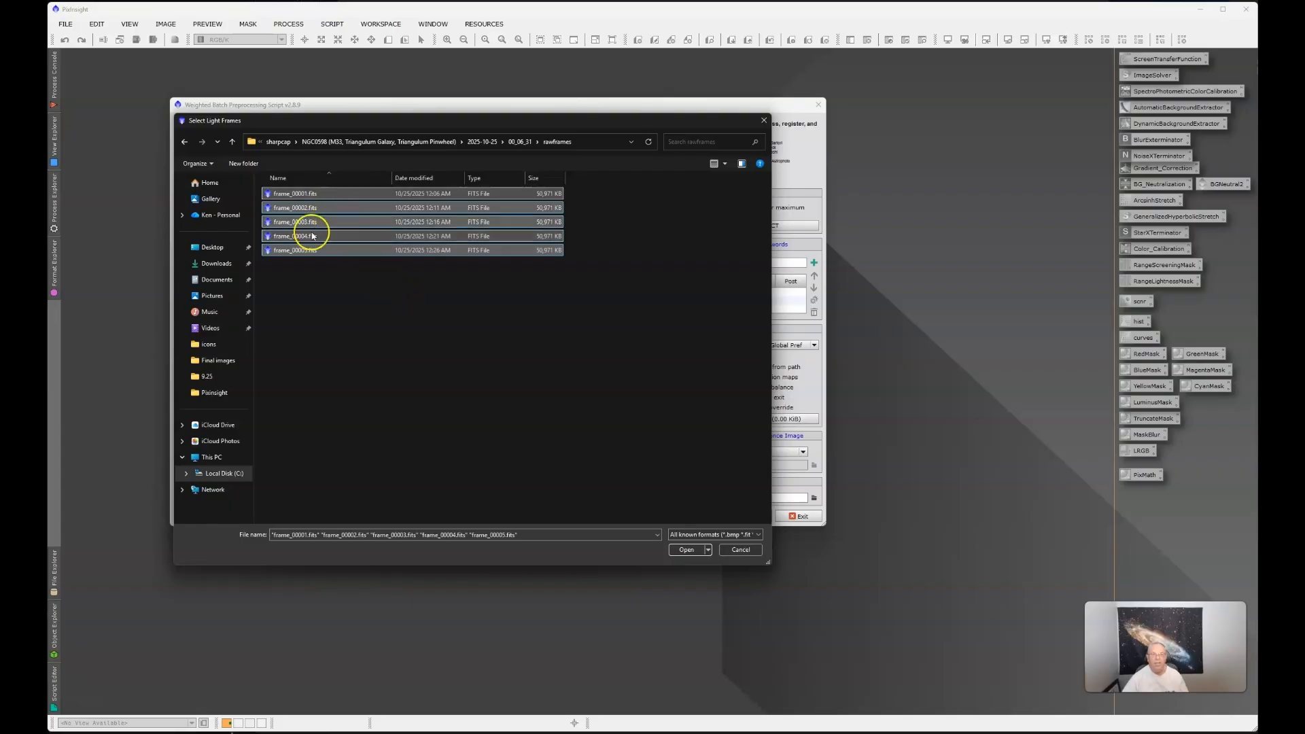
pyautogui.click(687, 549)
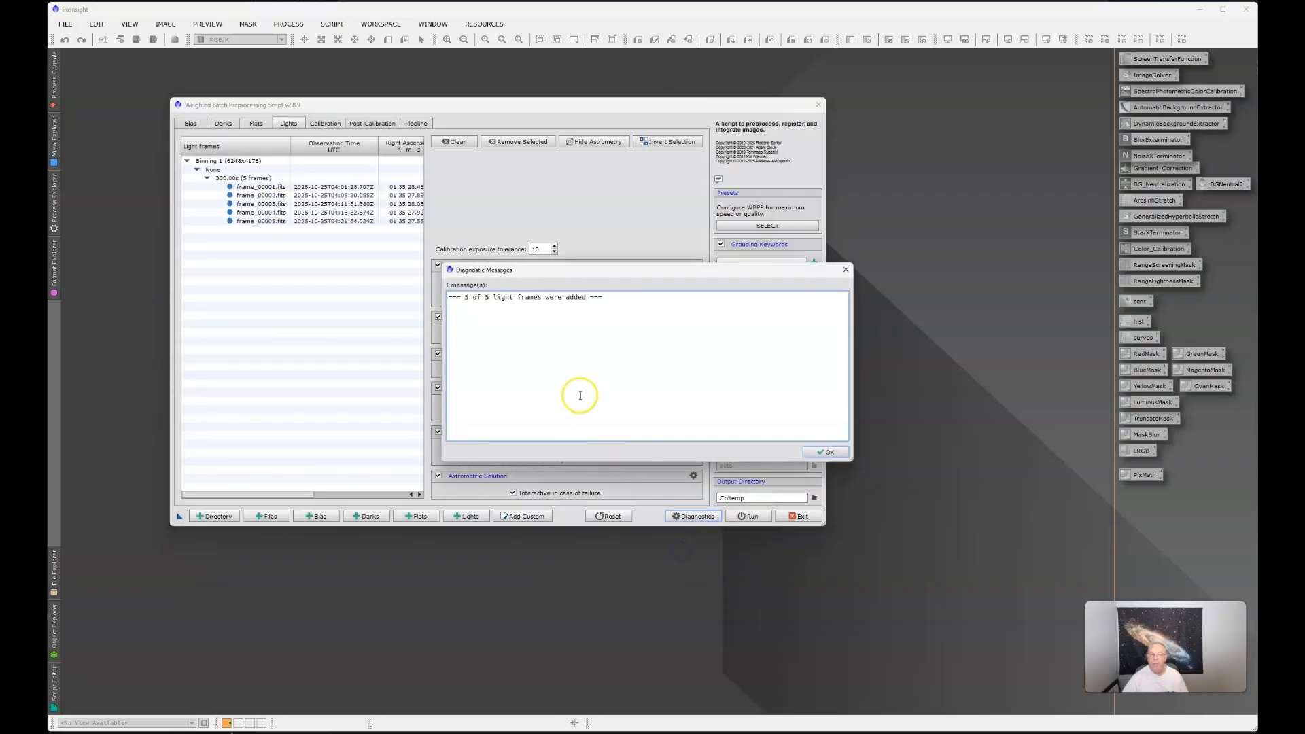
pyautogui.click(824, 452)
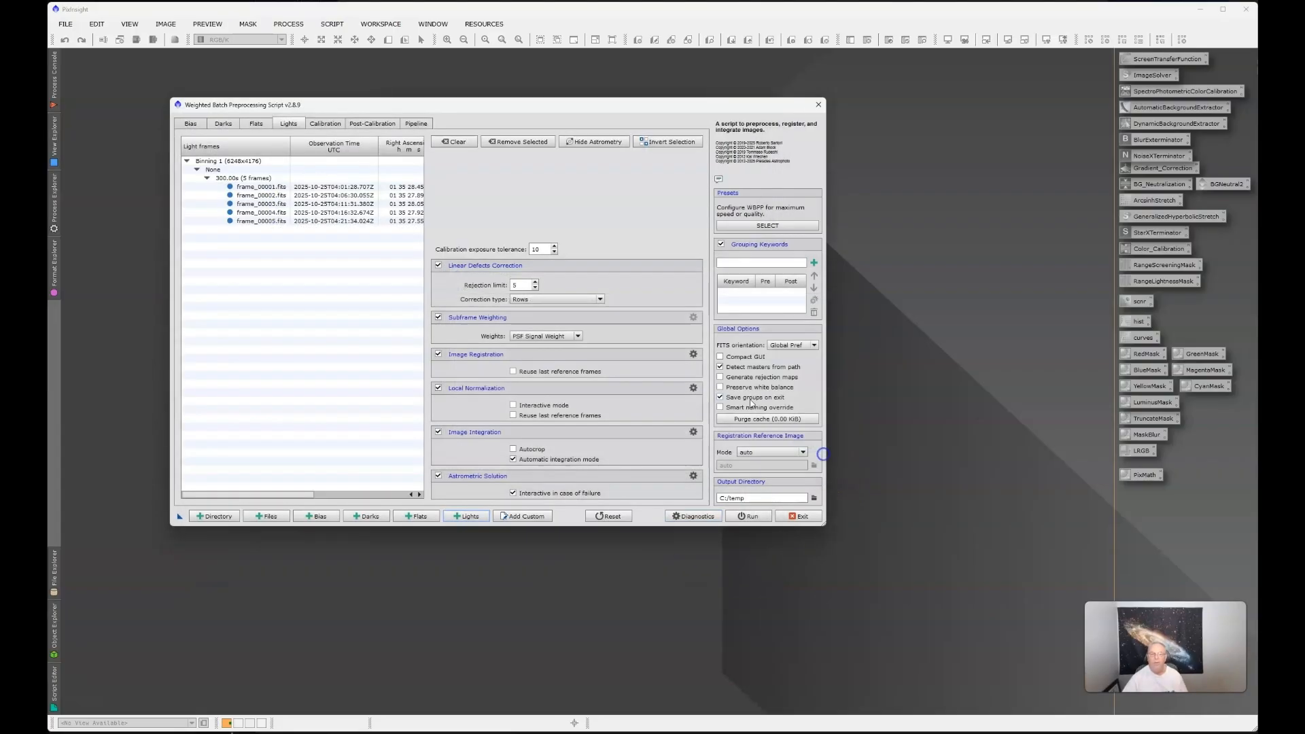
# Check the raw frames in 2025-10-25 > 00_35_21, and add all raw frames from 00_45_23 > rawframes to the light frames.
pyautogui.click(460, 516)
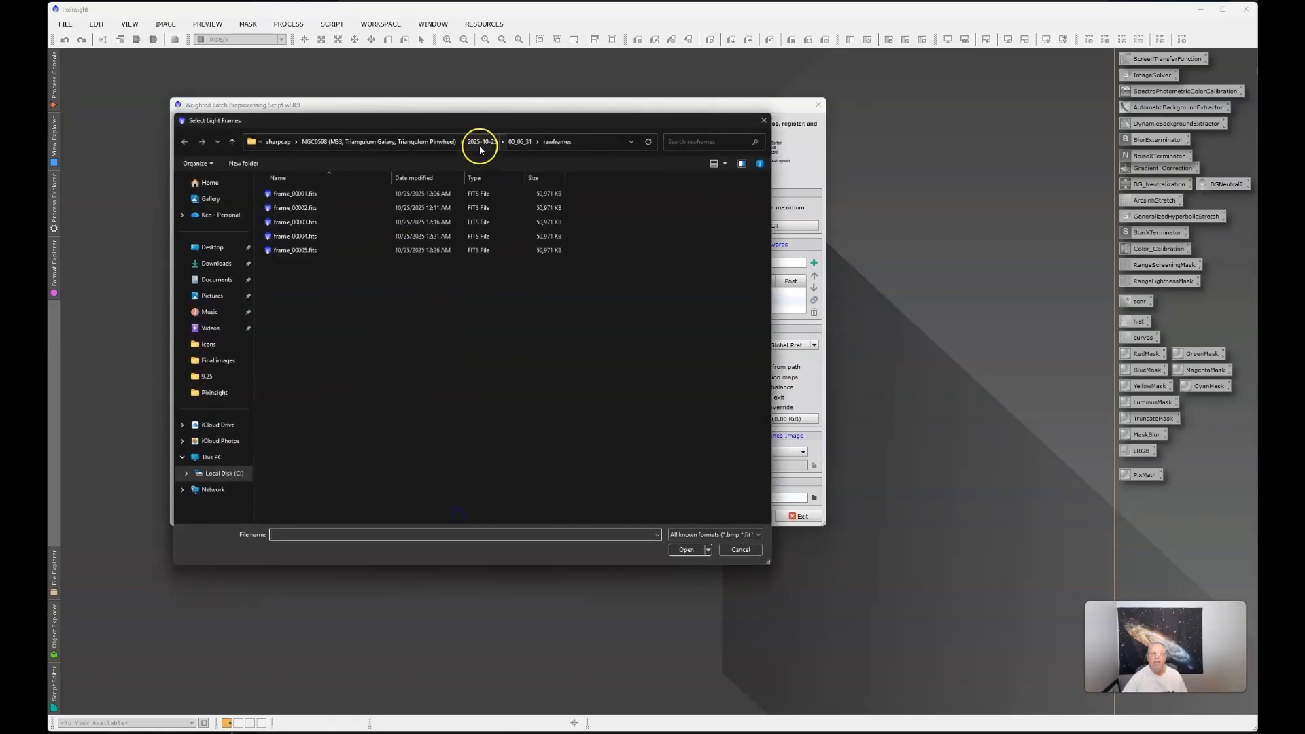
pyautogui.click(479, 145)
pyautogui.doubleClick(300, 209)
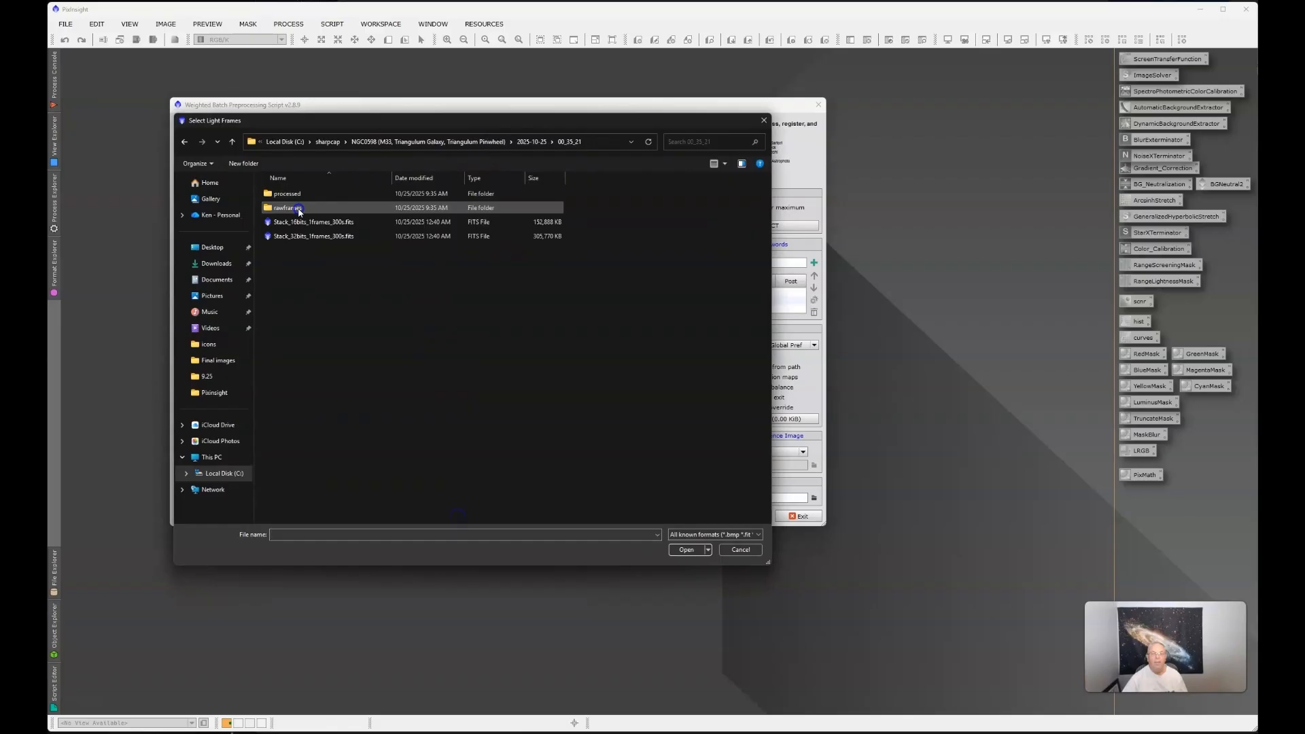
pyautogui.doubleClick(300, 209)
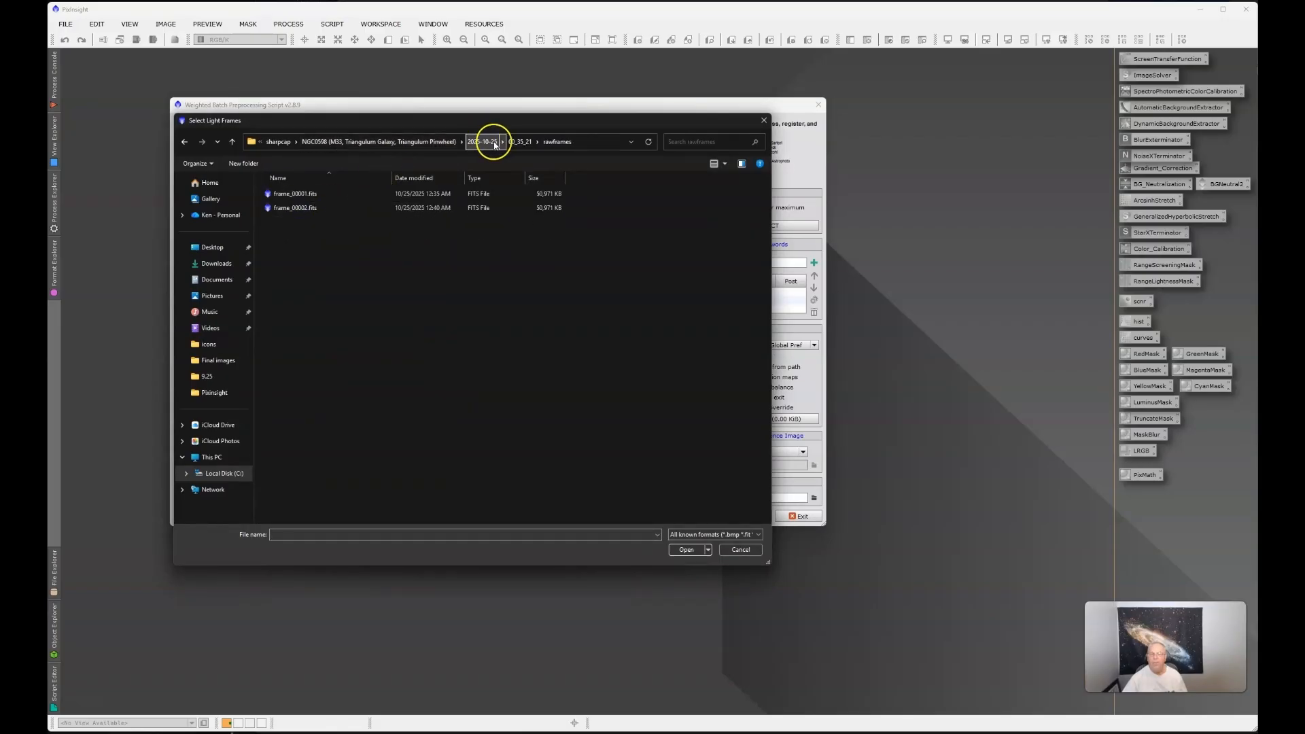
pyautogui.click(495, 144)
pyautogui.doubleClick(303, 223)
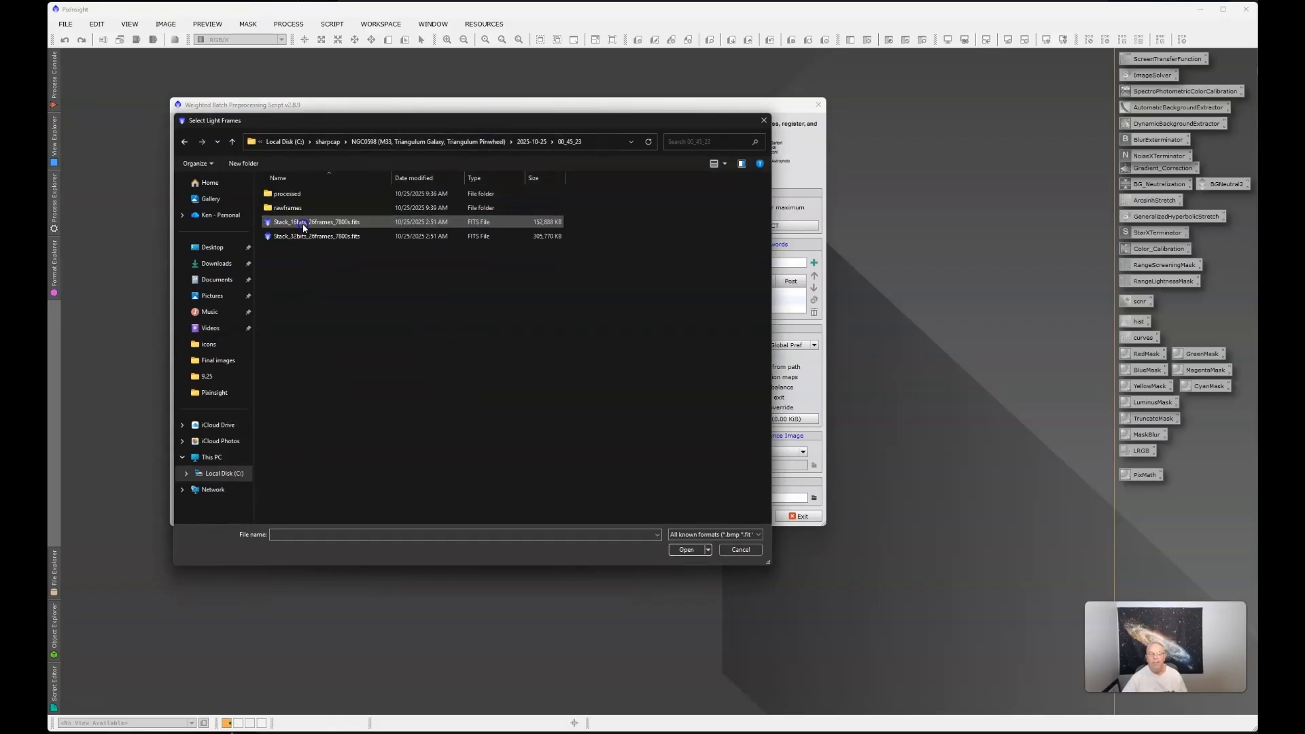
pyautogui.doubleClick(295, 209)
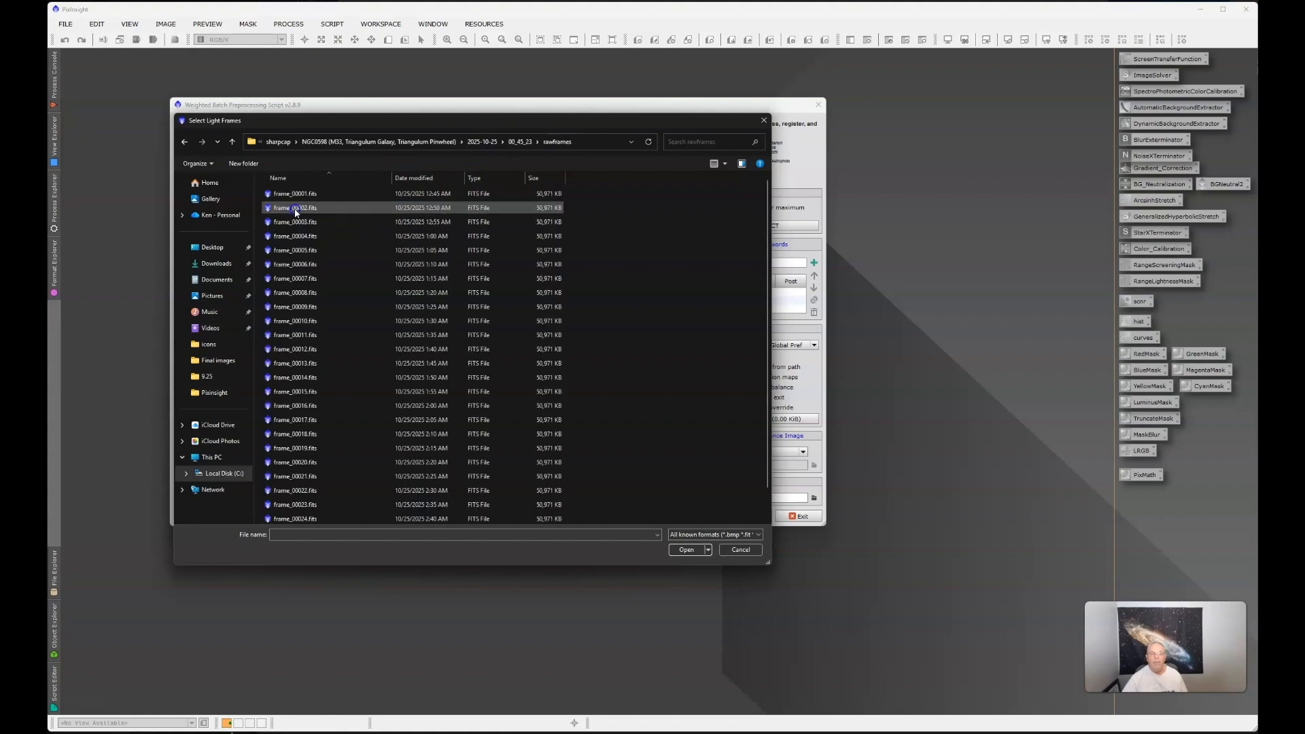
pyautogui.click(392, 214)
pyautogui.hotkey('ctrl', 'a')
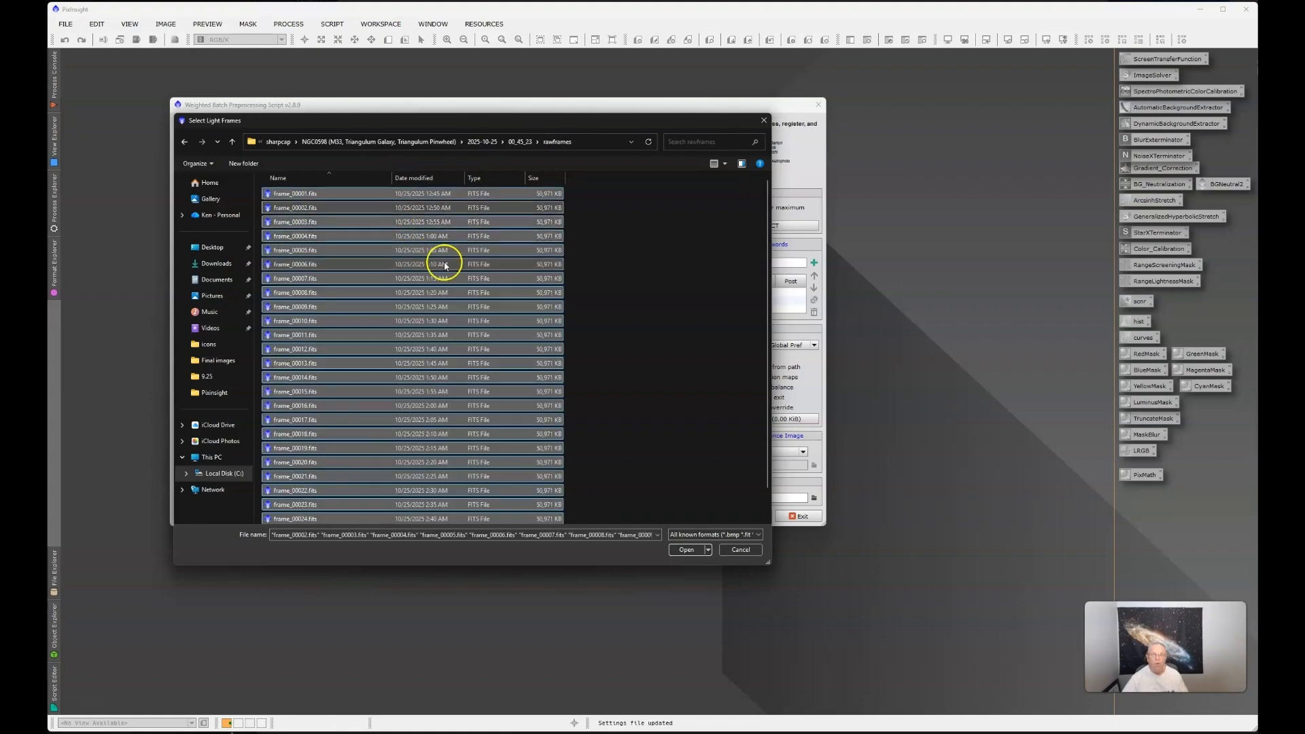
pyautogui.click(686, 550)
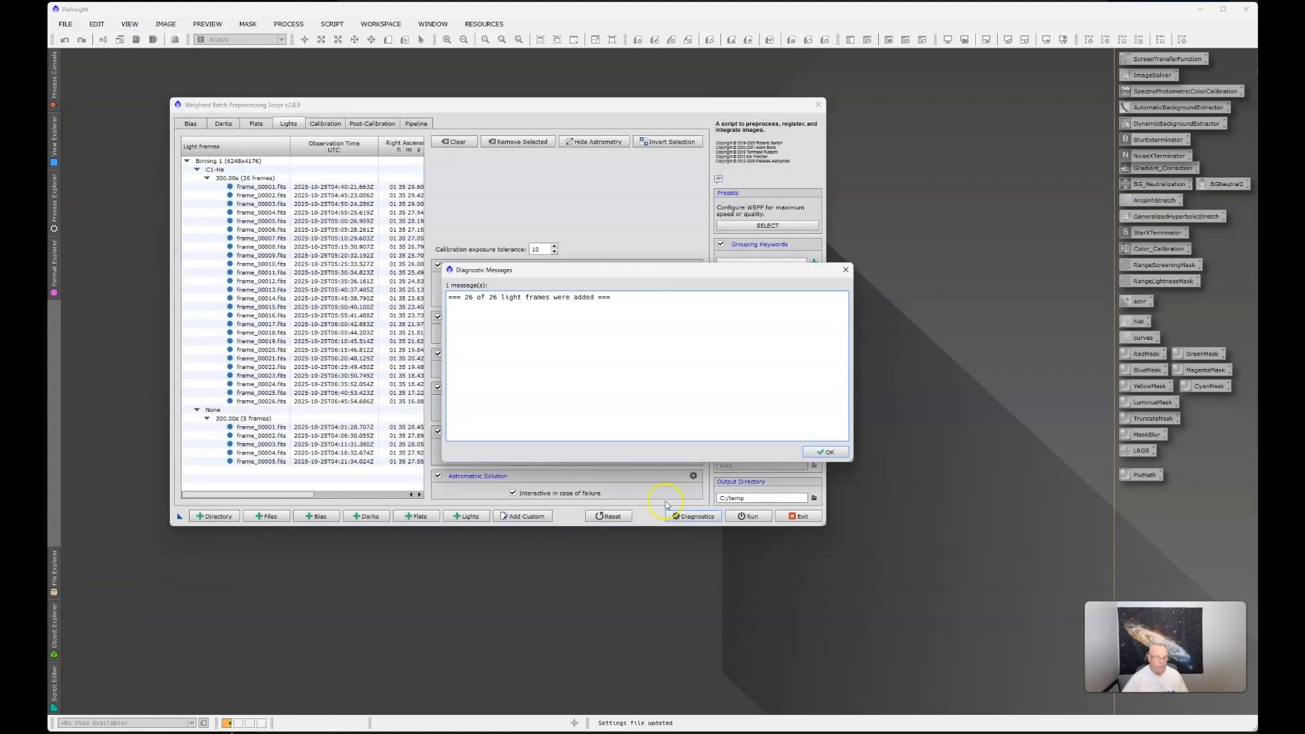
pyautogui.click(816, 453)
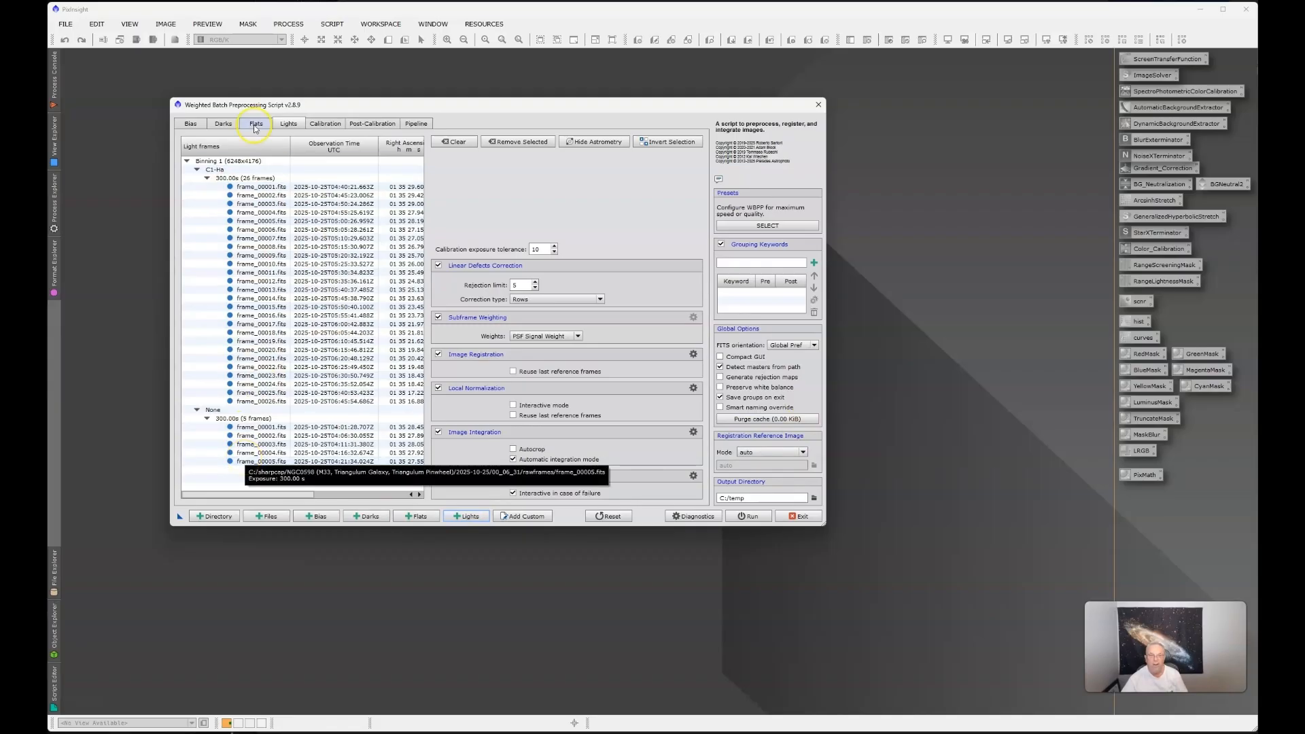
# Add all raw frames from 2025-10-25 > 03_00_59 > rawframes to the light frames and collapse the C1-Ha and C2-SII exposure groups.
pyautogui.click(227, 178)
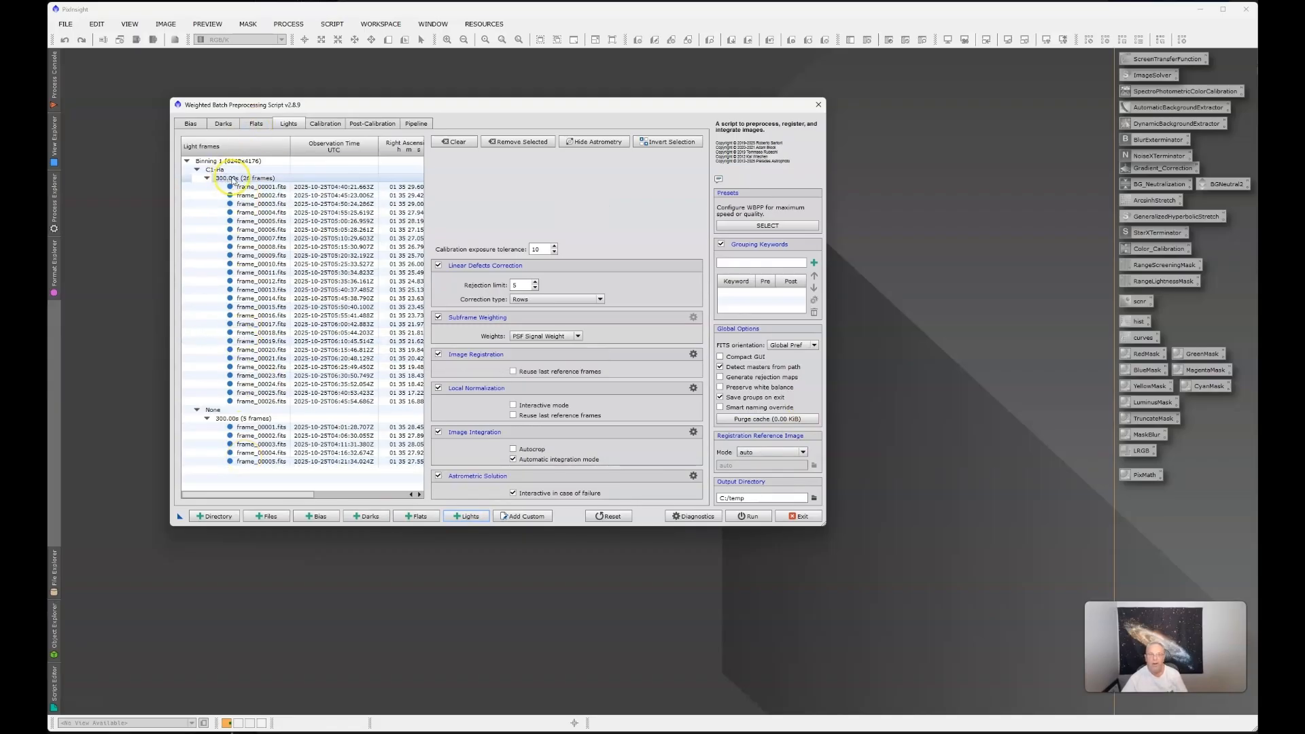
pyautogui.click(465, 516)
pyautogui.click(477, 144)
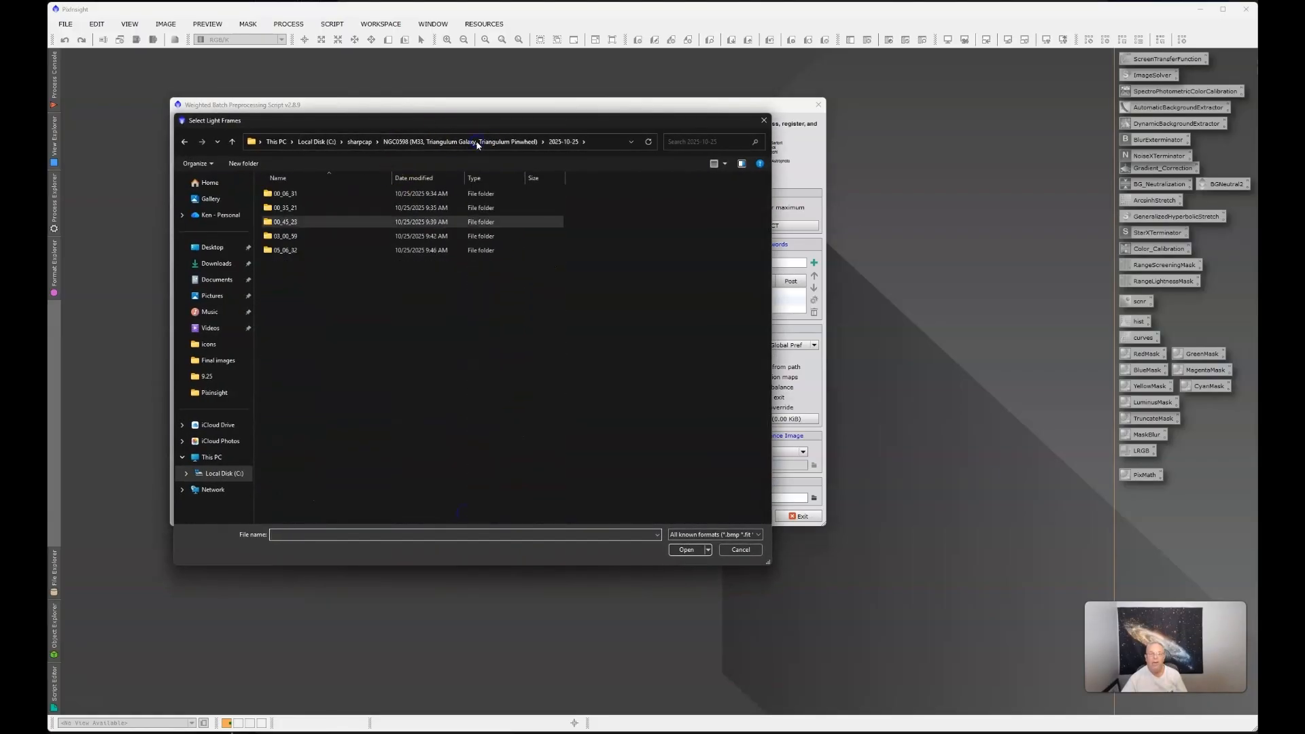
pyautogui.doubleClick(278, 237)
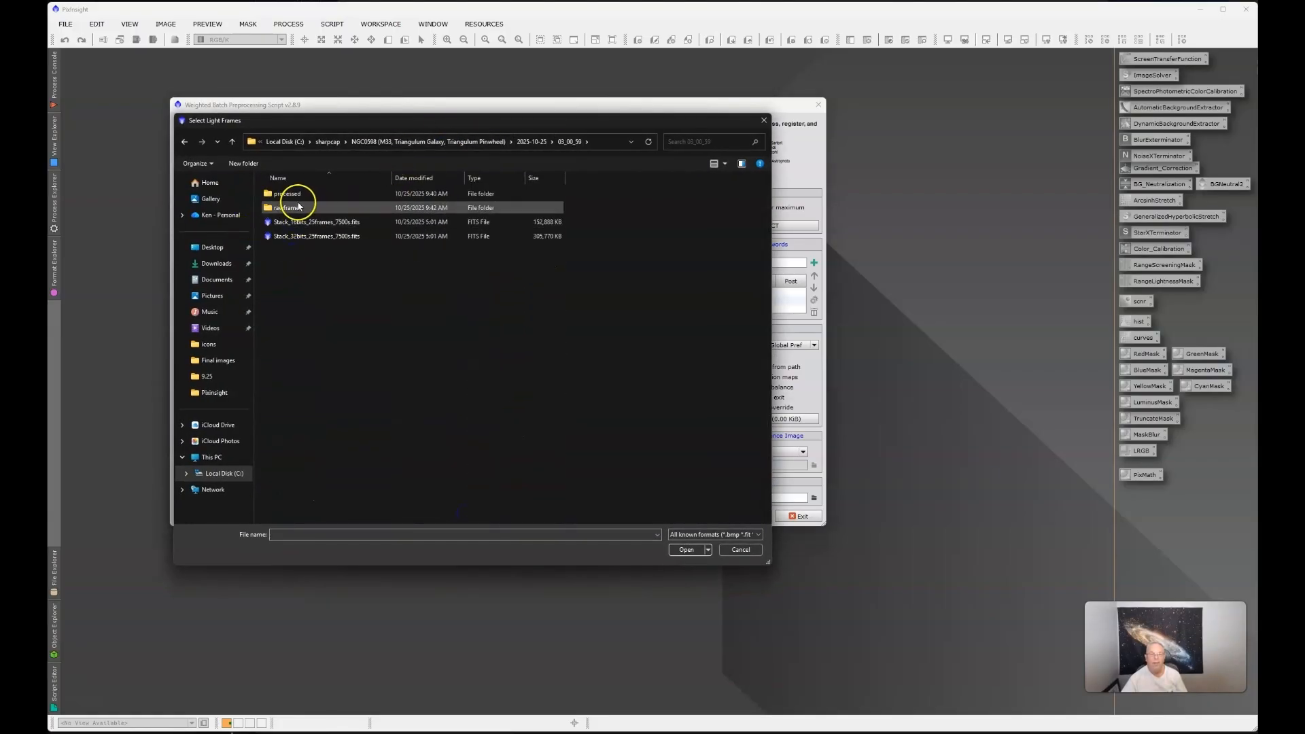
pyautogui.doubleClick(297, 208)
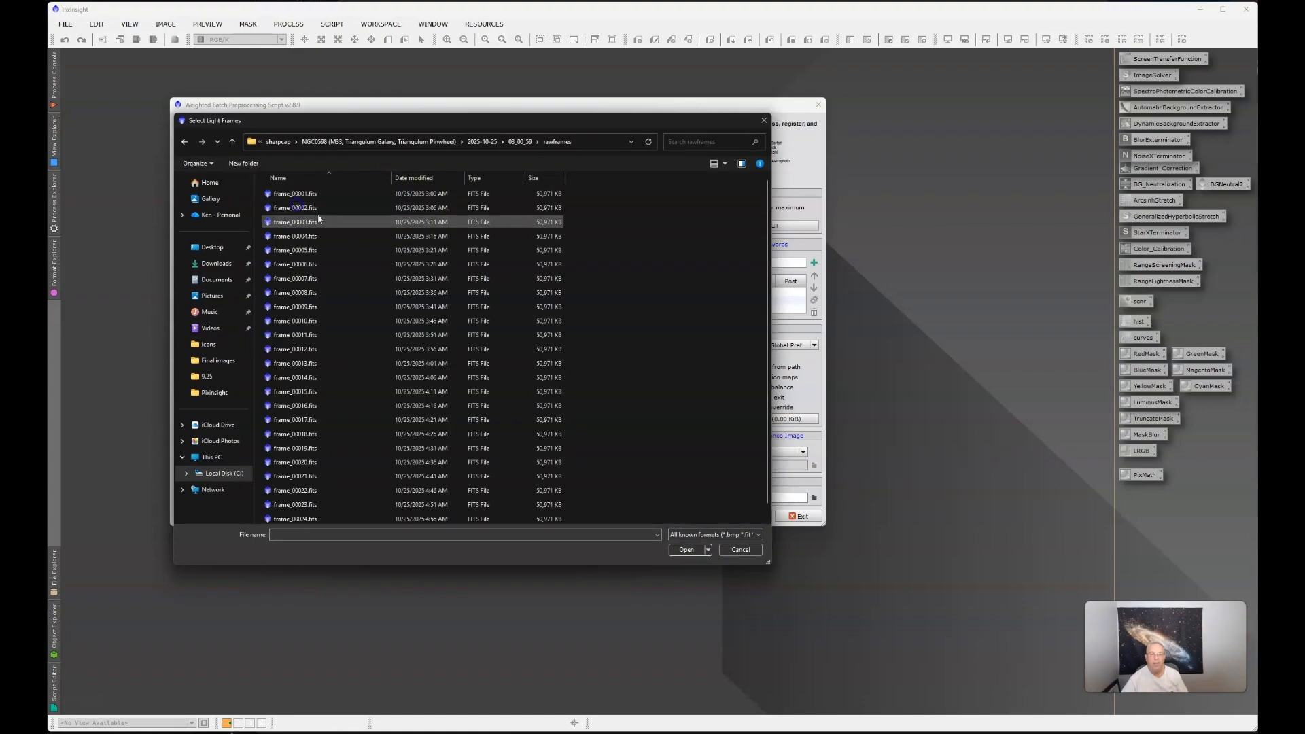
pyautogui.click(374, 271)
pyautogui.hotkey('ctrl', 'a')
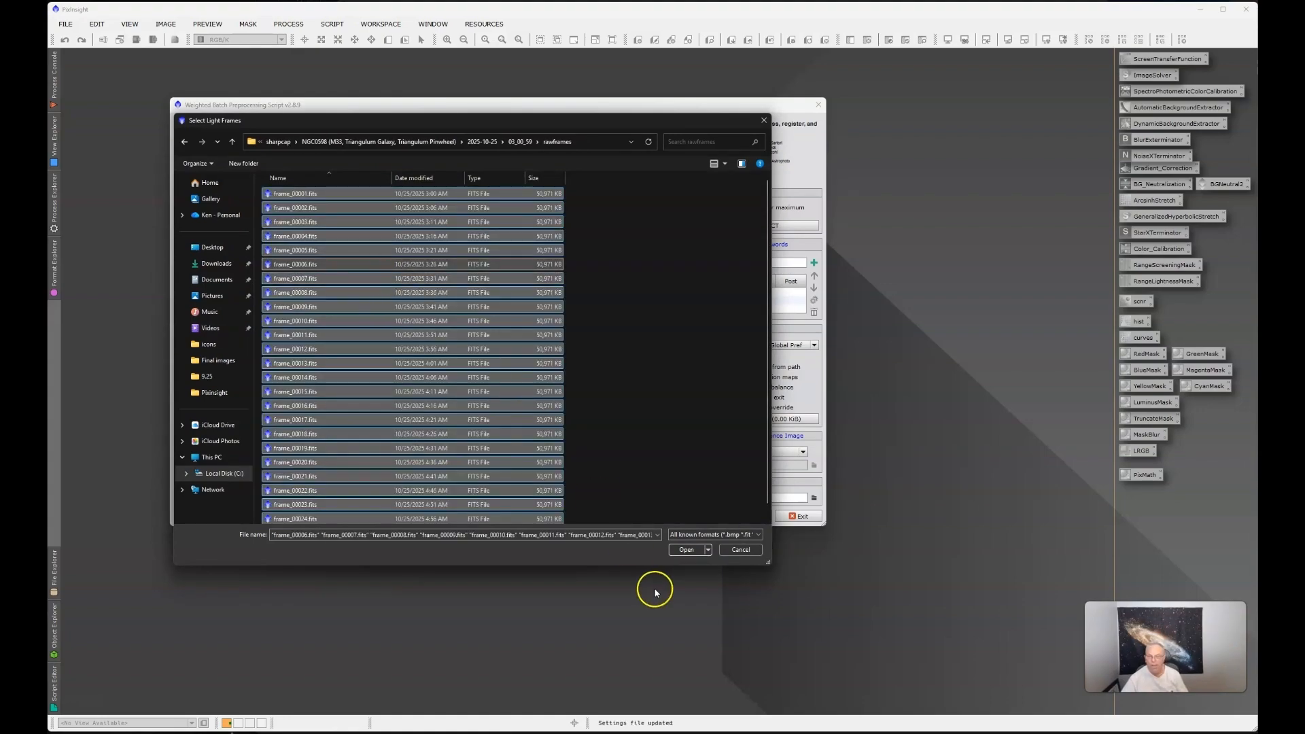
pyautogui.click(687, 549)
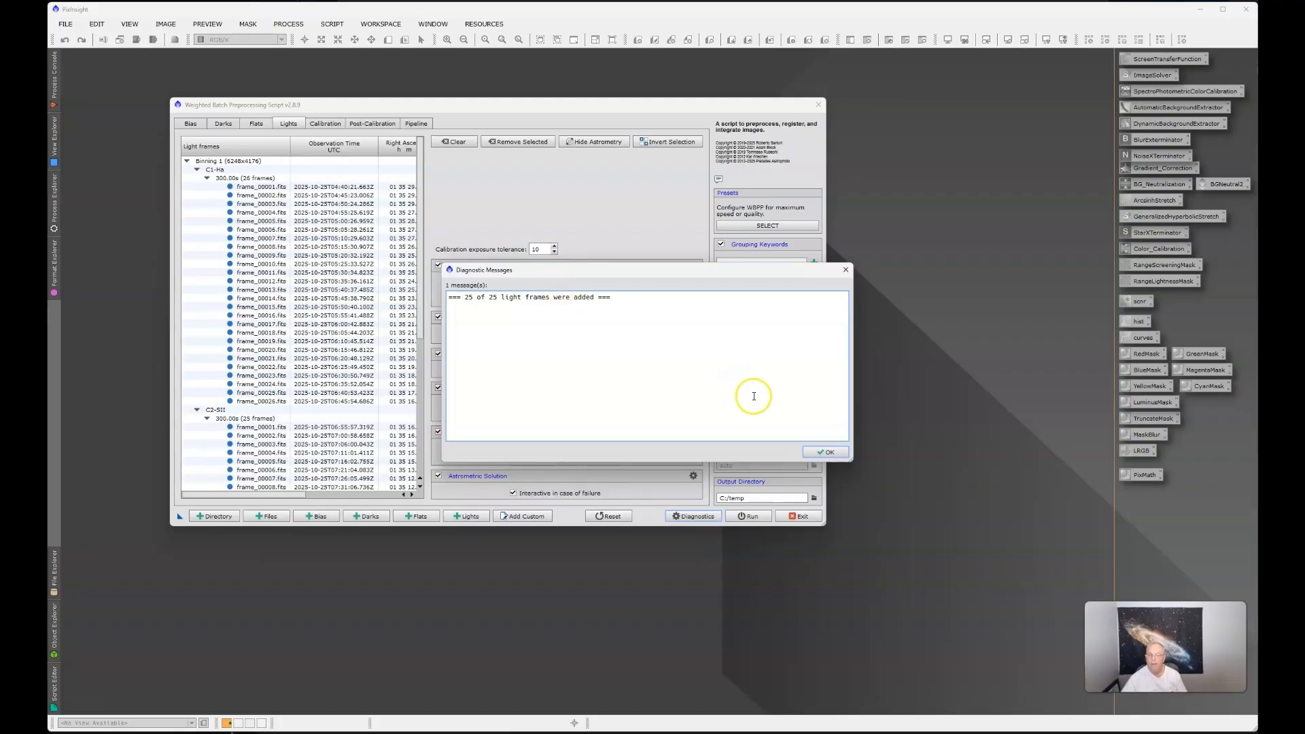
pyautogui.click(826, 452)
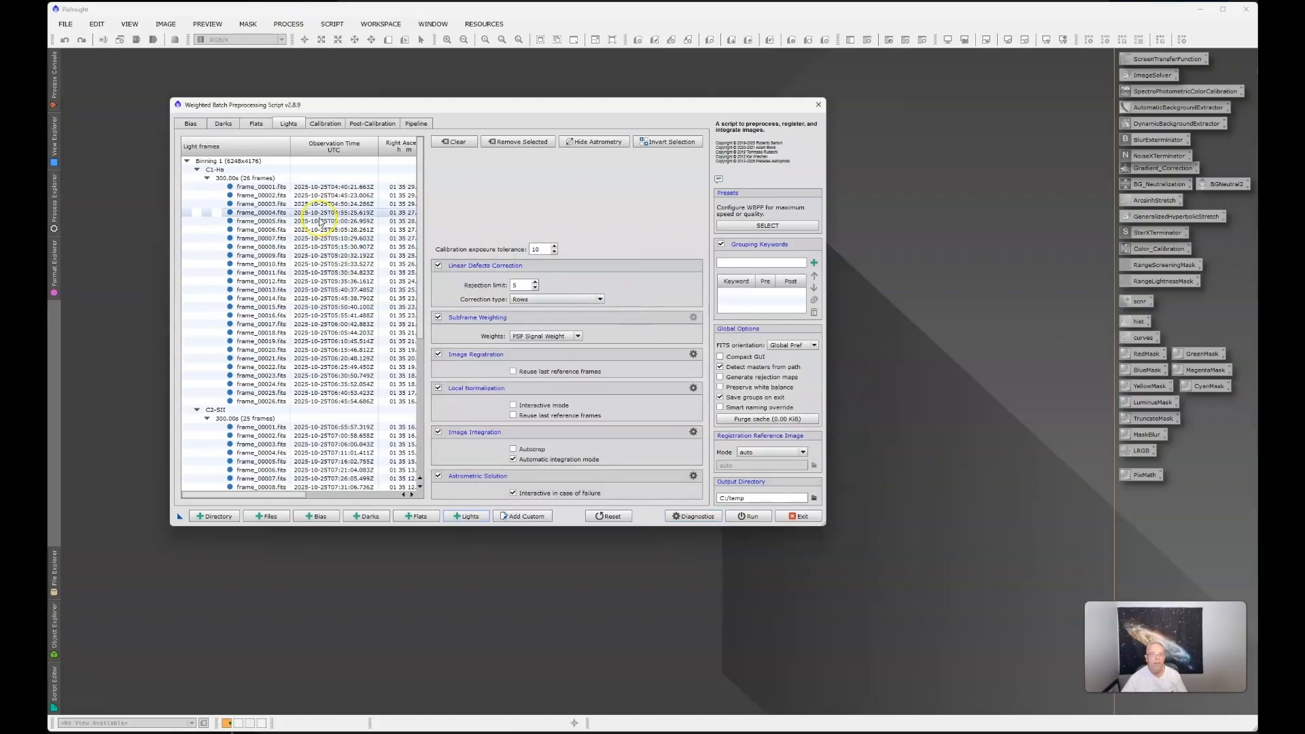
pyautogui.click(207, 179)
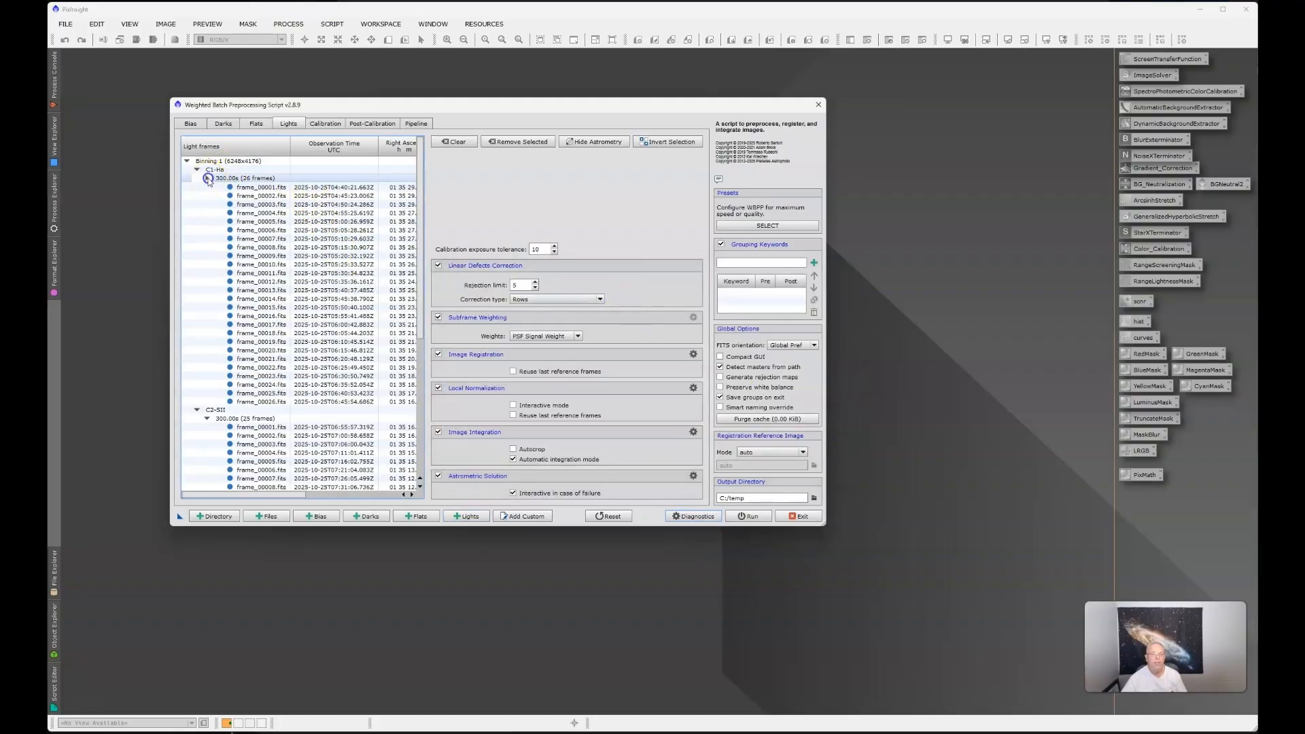
pyautogui.click(207, 196)
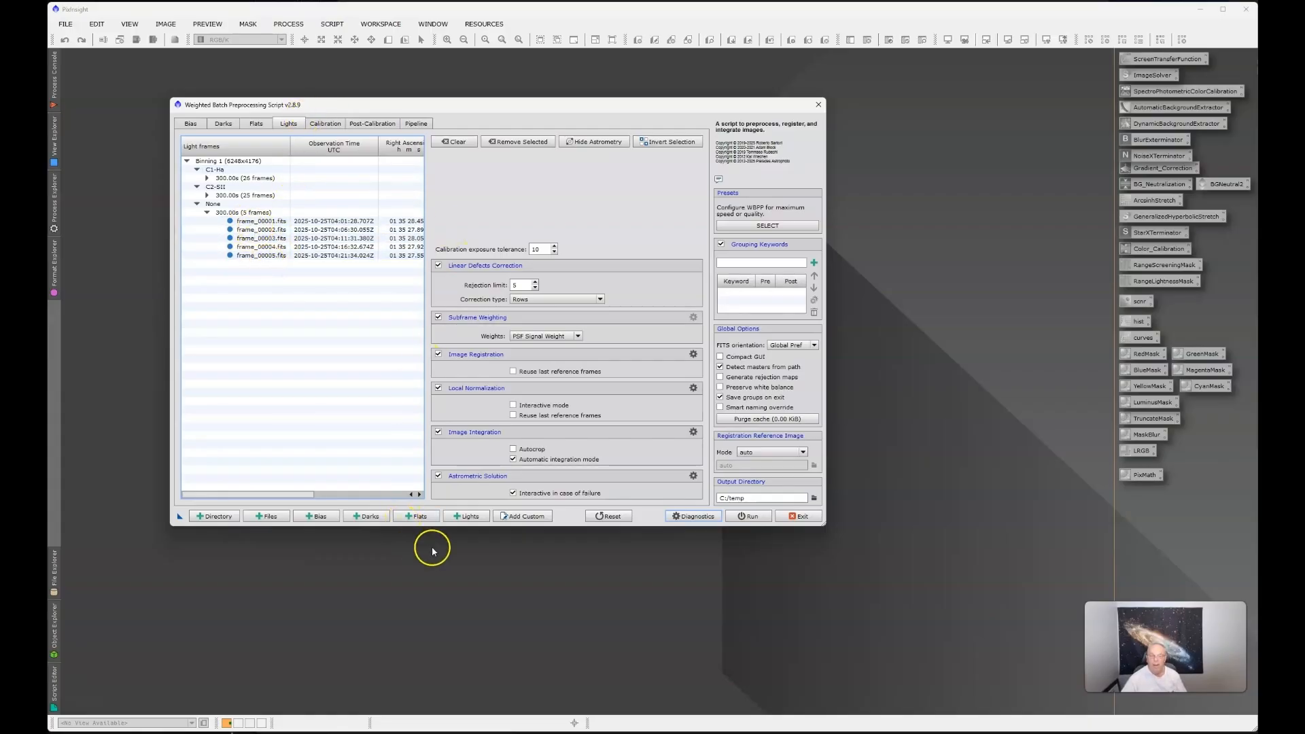
# Start adding more light frames and browse to 2025-10-25 > 05_06_32 > rawframes.
pyautogui.click(461, 518)
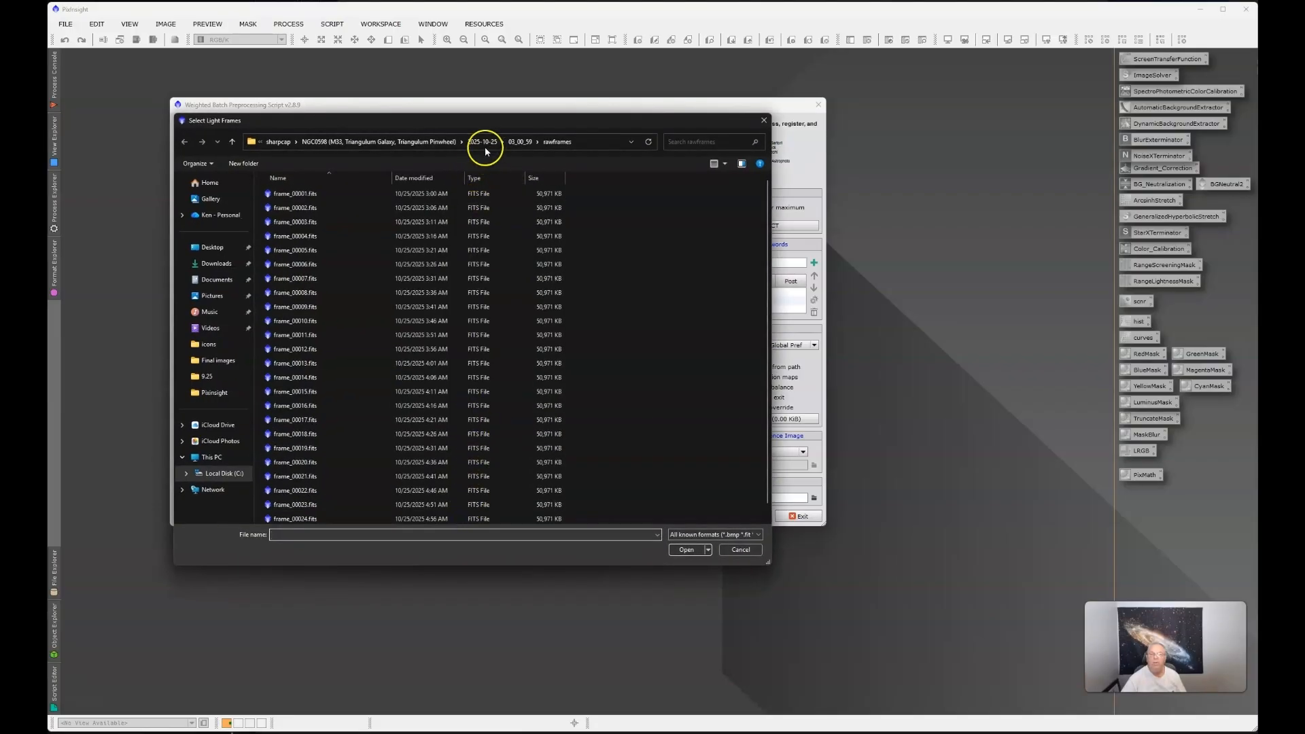
pyautogui.click(488, 143)
pyautogui.doubleClick(313, 238)
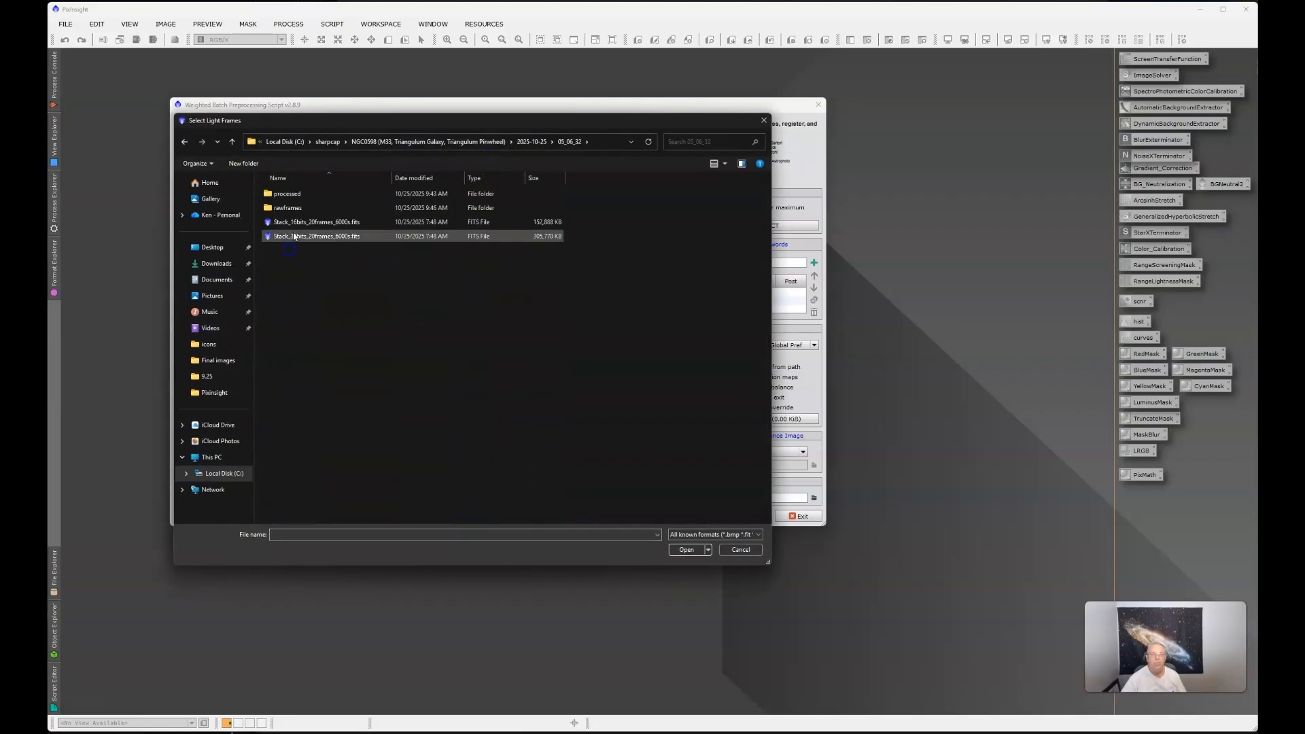
pyautogui.doubleClick(294, 207)
pyautogui.click(342, 264)
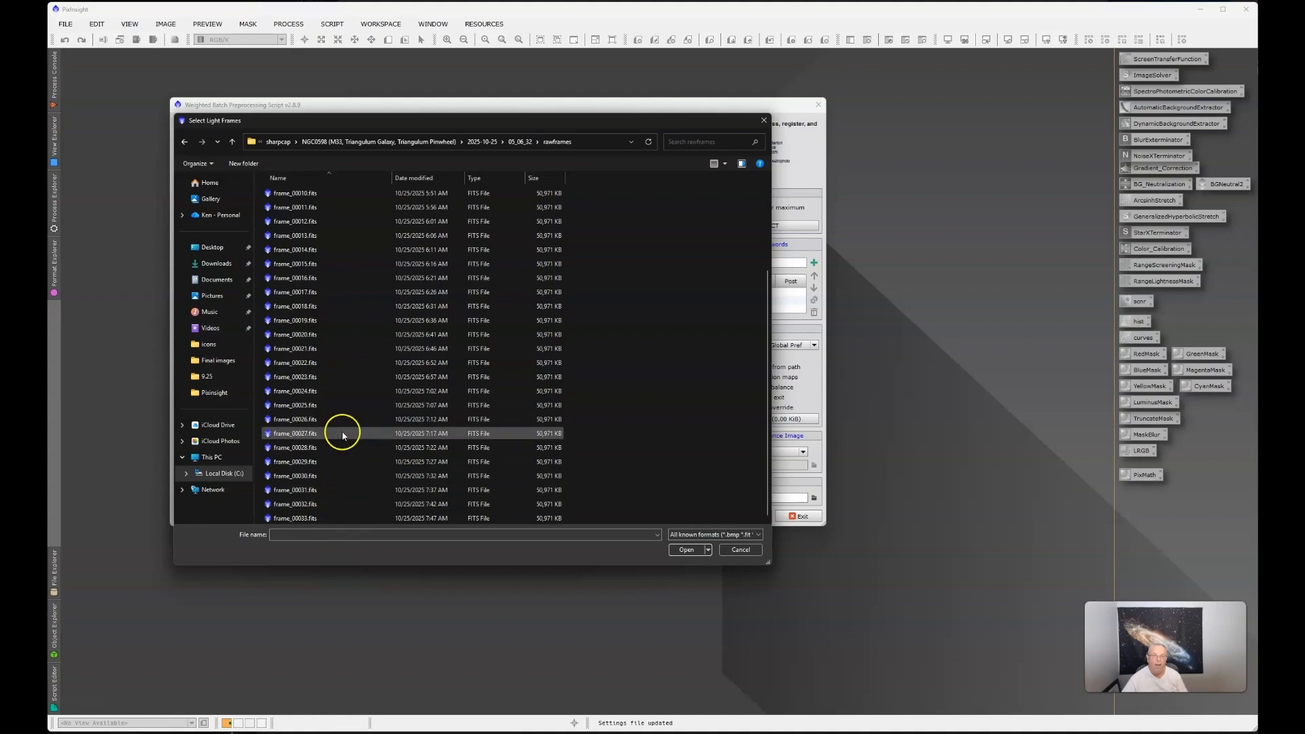
# Add frame_00003.fits to frame_00019.fits from this folder to the light frames and collapse the C1-Ha and C2-SII exposure groups.
pyautogui.click(319, 335)
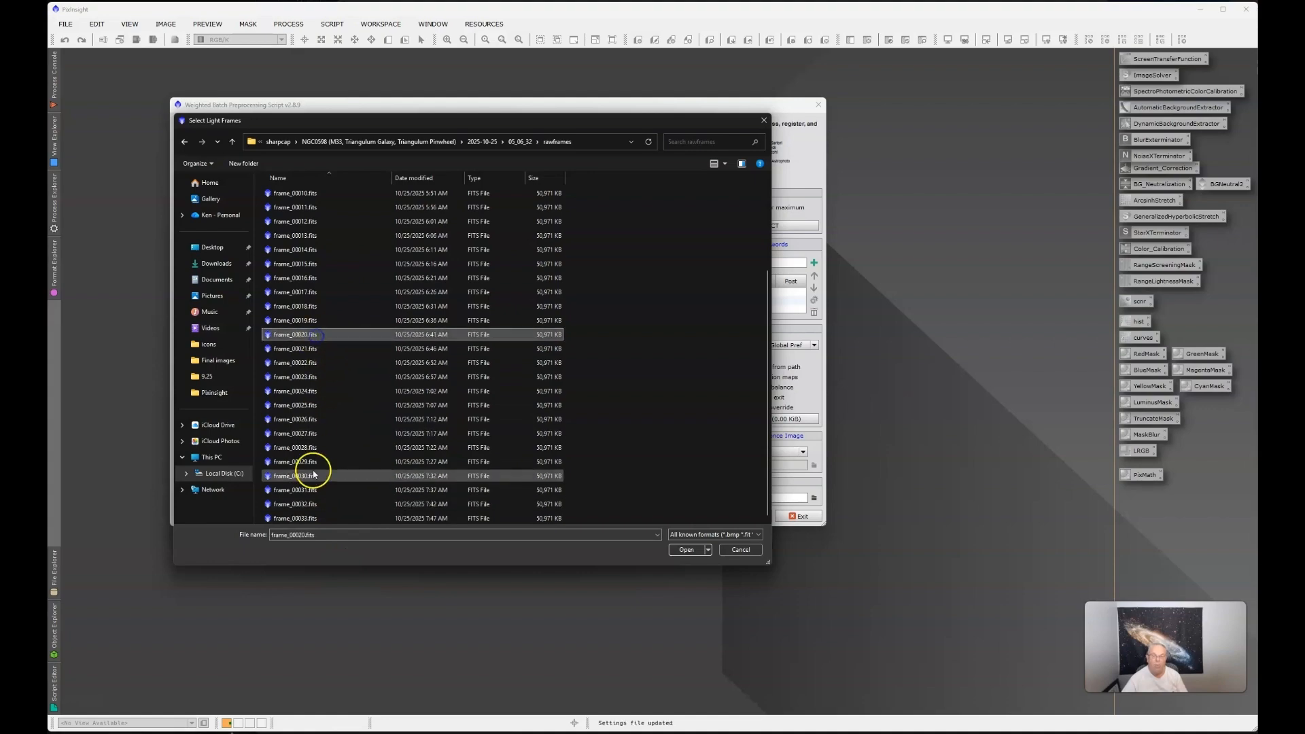
pyautogui.keyDown('shift'); pyautogui.click(309, 521); pyautogui.keyUp('shift')
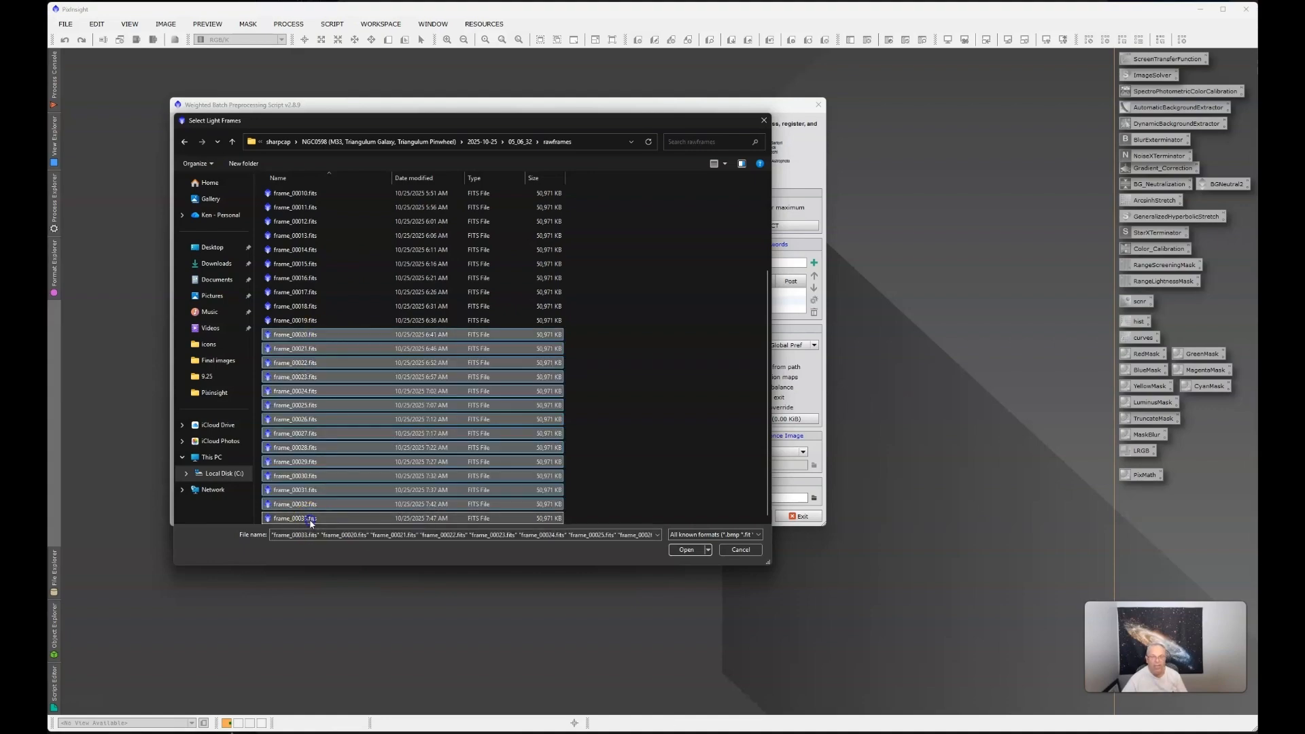
pyautogui.click(313, 320)
pyautogui.scroll(3, 428, 343)
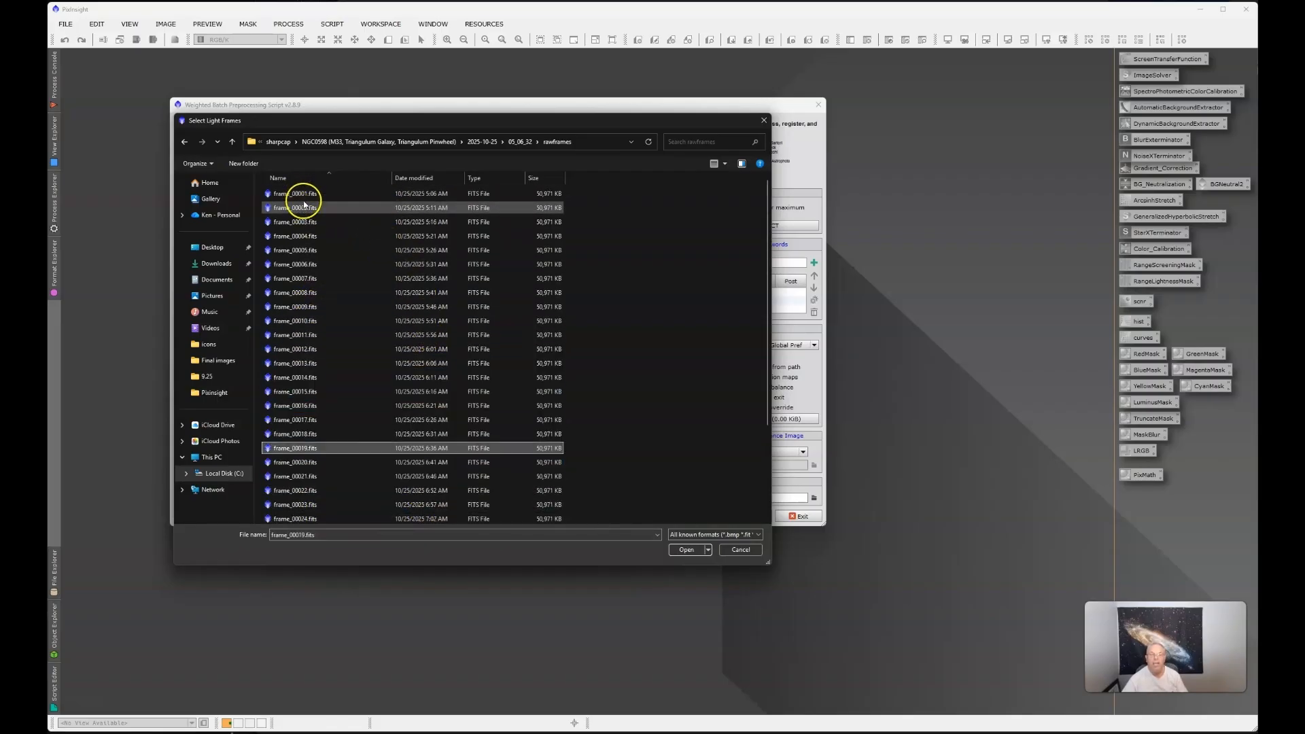
pyautogui.keyDown('shift'); pyautogui.click(303, 223); pyautogui.keyUp('shift')
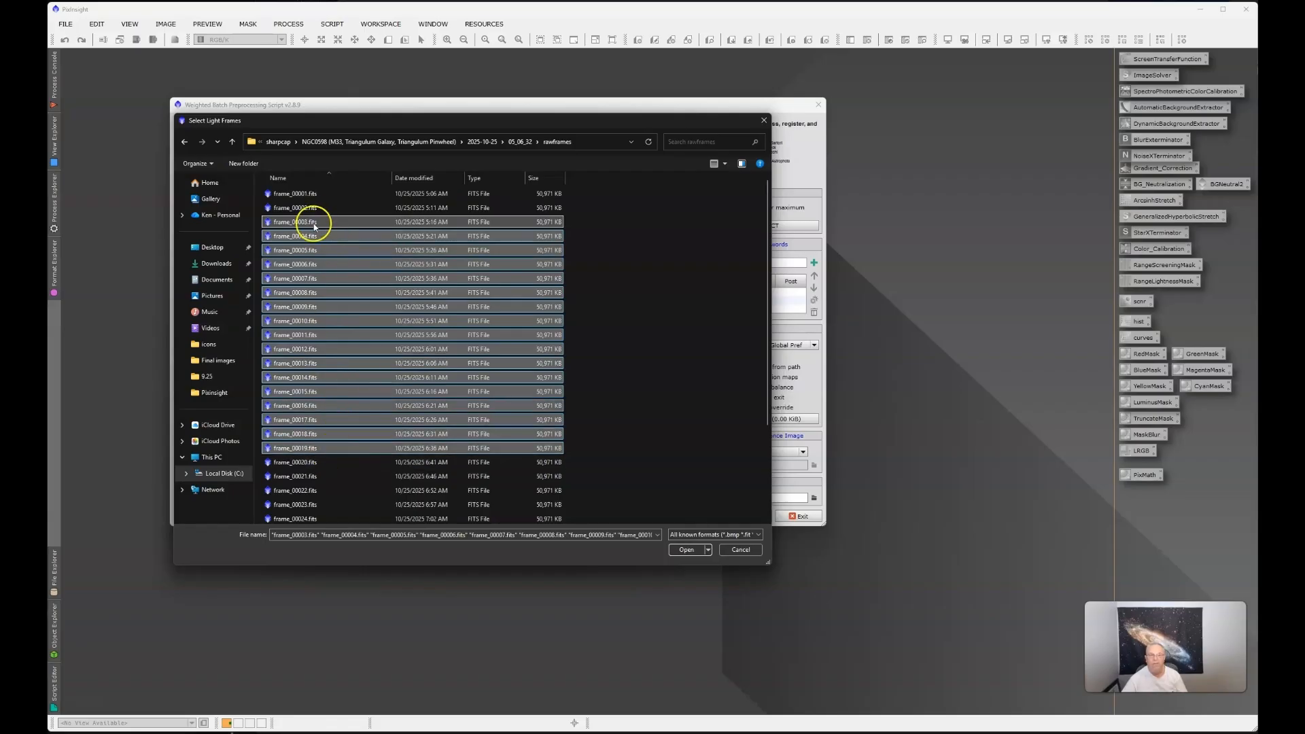
pyautogui.click(687, 549)
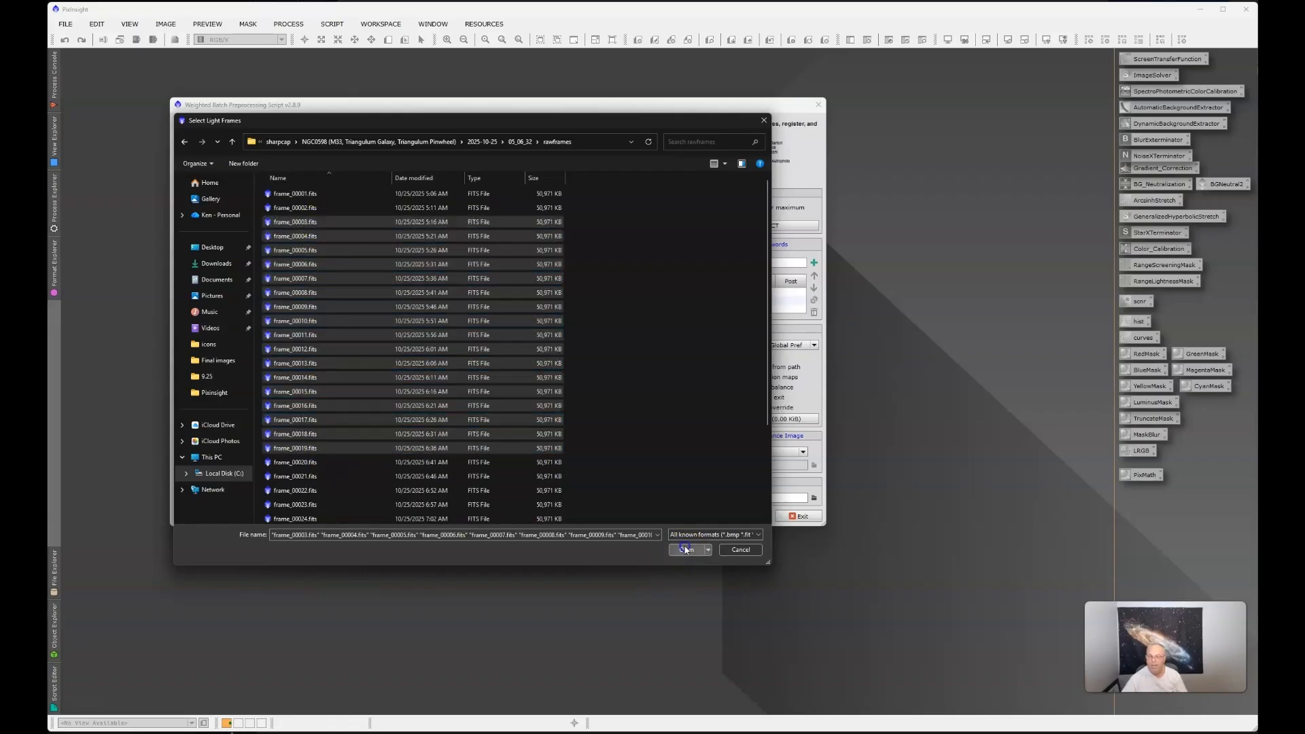
pyautogui.click(817, 452)
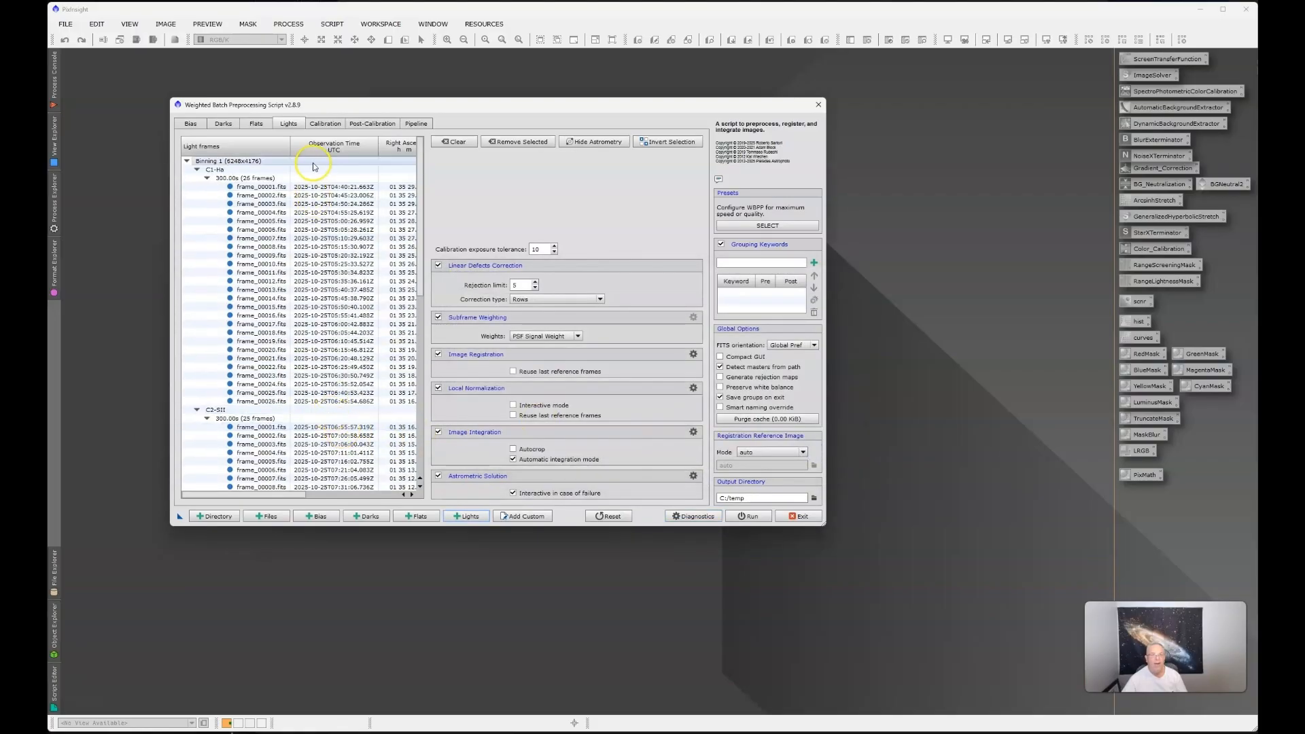
pyautogui.click(206, 178)
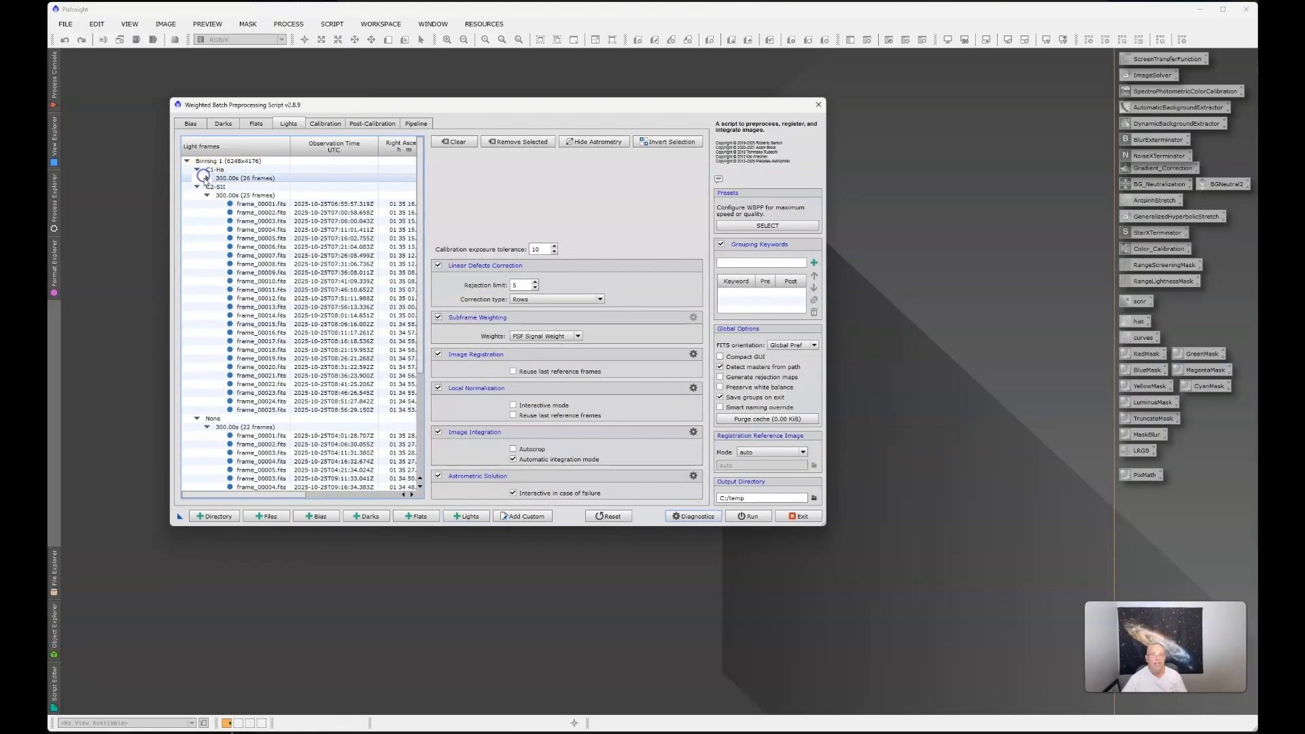
pyautogui.click(207, 195)
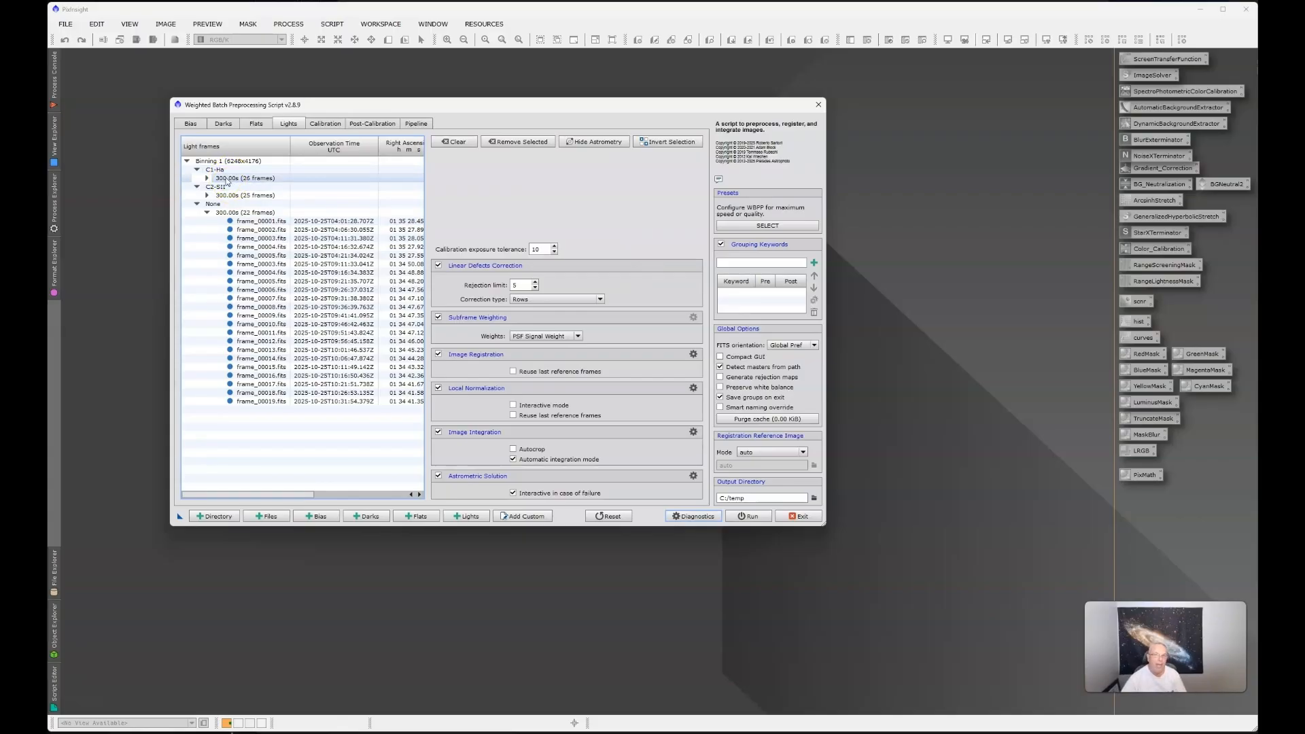
# Check the calibration exposure tolerance of the light frames and the exposure and tolerance settings of the master dark.
pyautogui.click(427, 251)
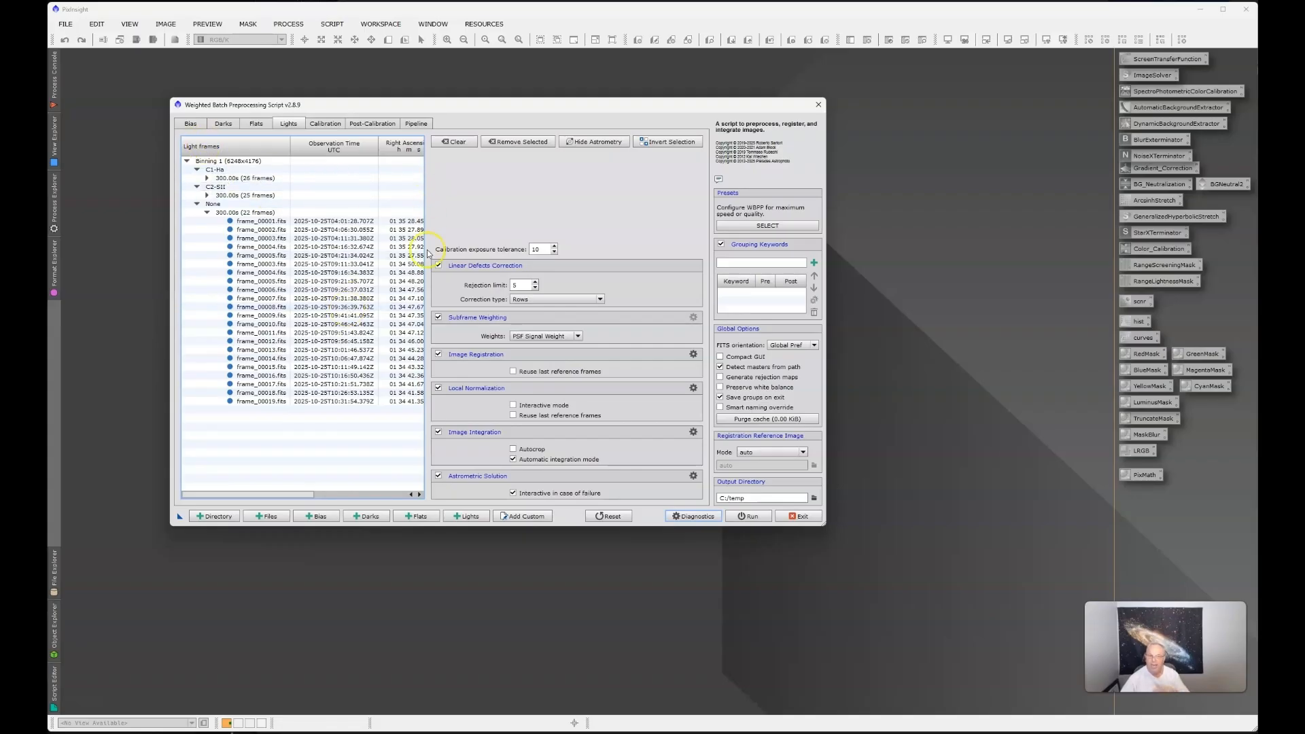
pyautogui.doubleClick(537, 248)
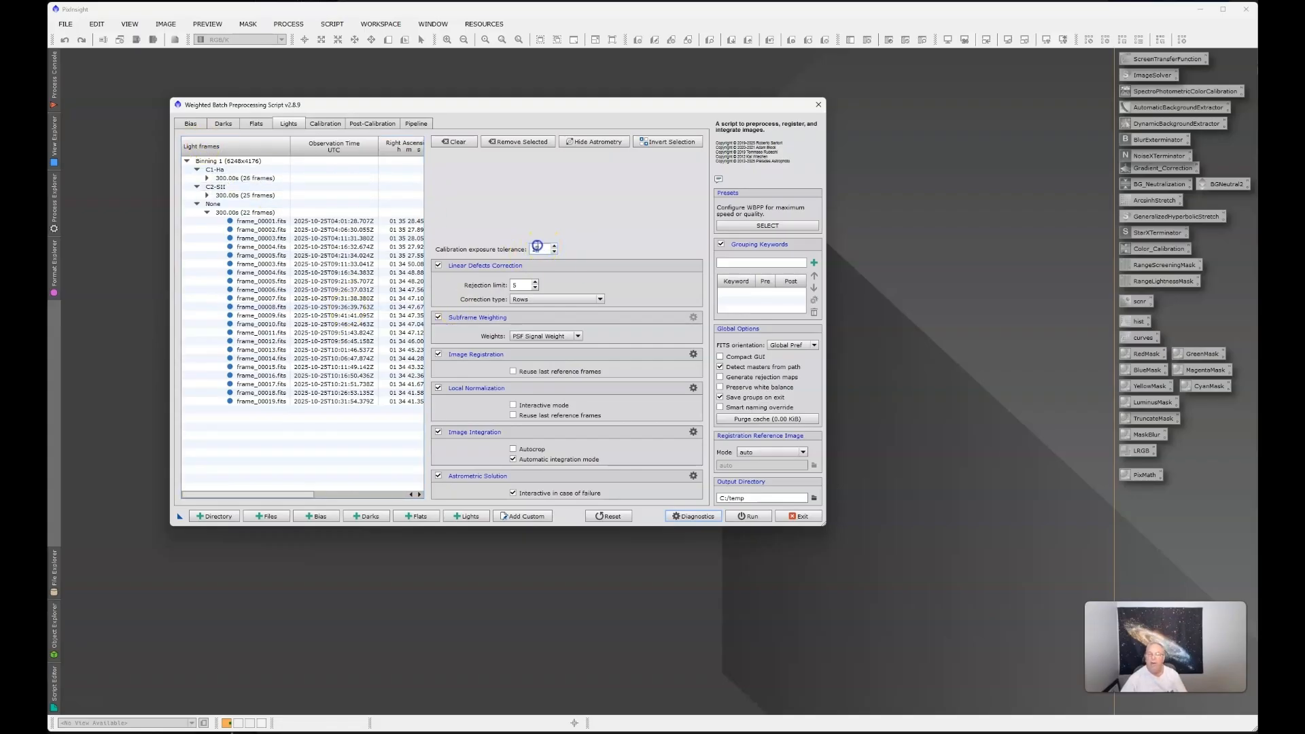
pyautogui.click(222, 124)
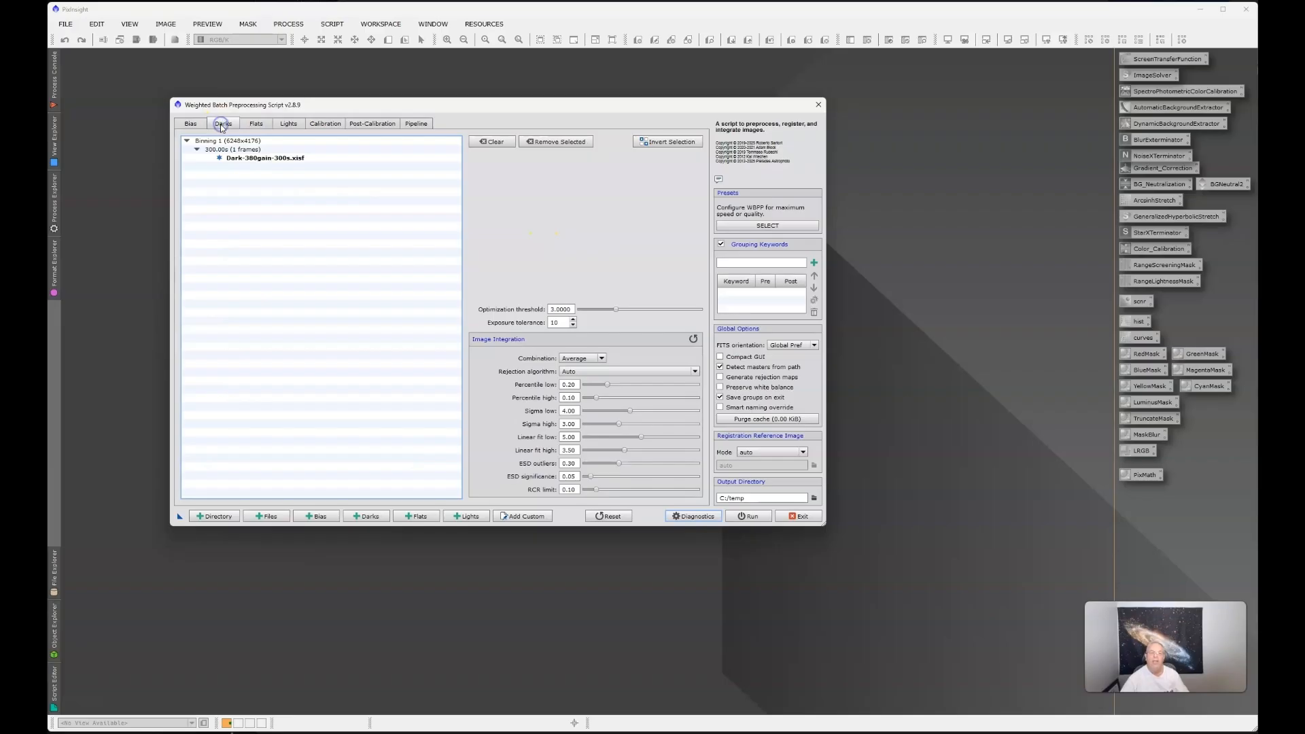
pyautogui.click(376, 242)
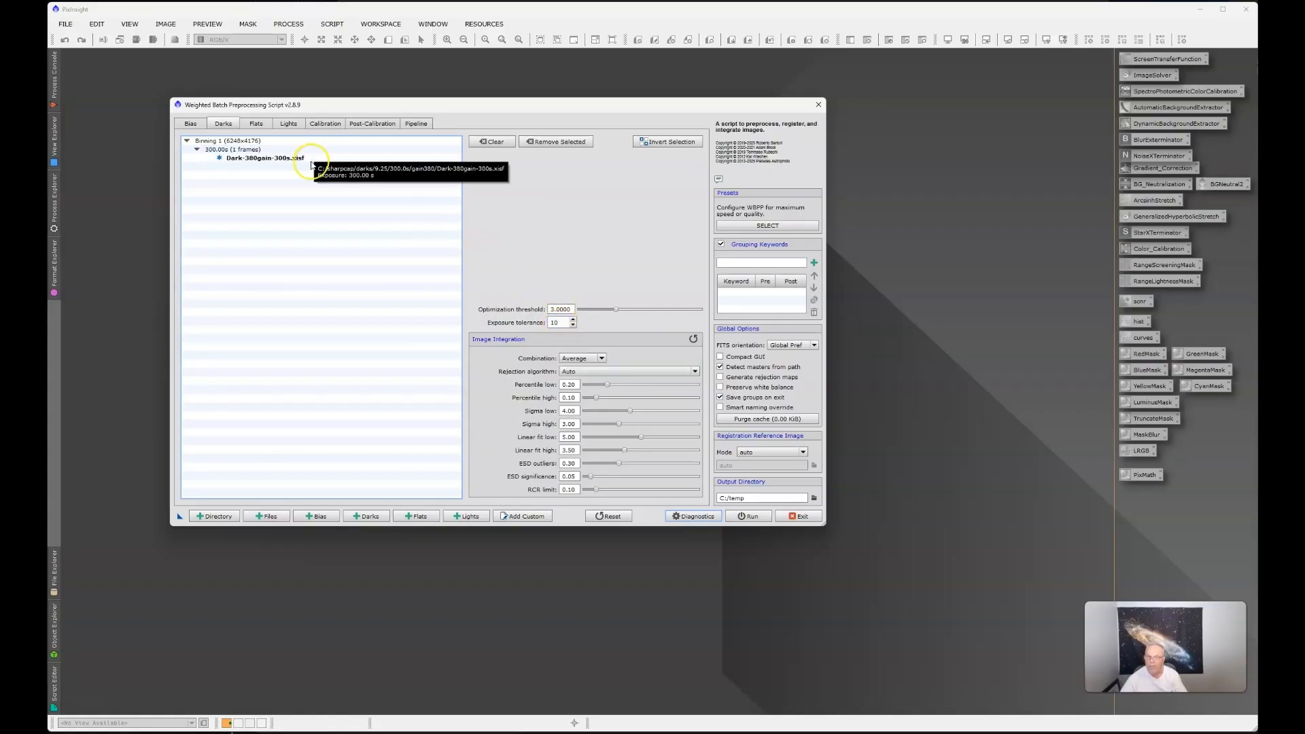
pyautogui.click(235, 126)
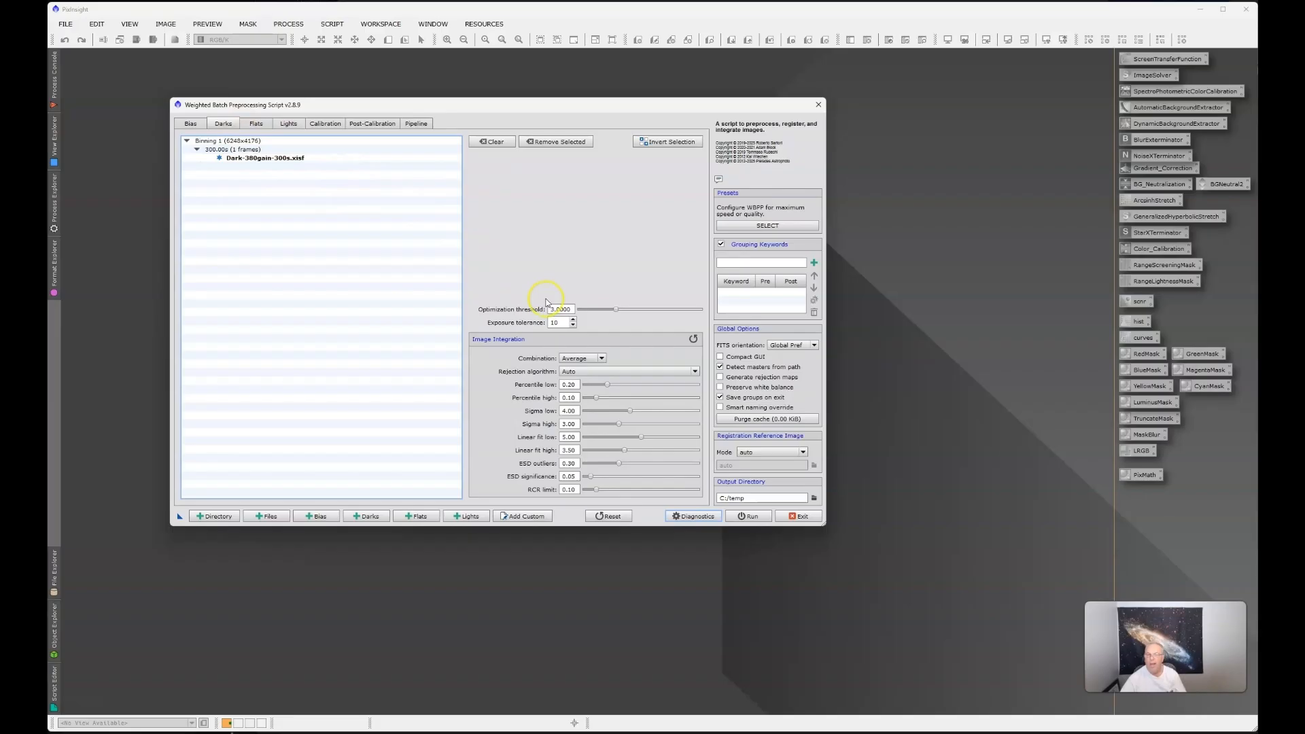
# Review the loaded light frames and the calibration and post-calibration settings of their filter groups.
pyautogui.click(290, 124)
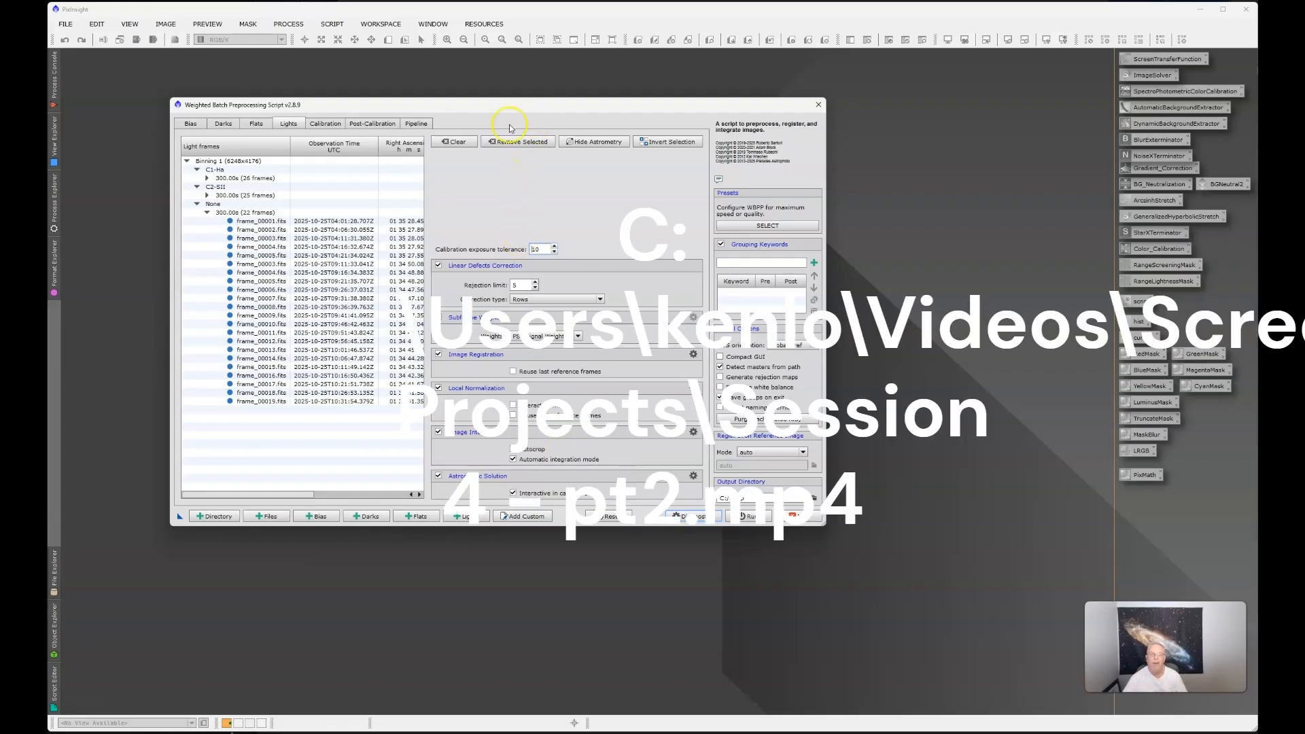
pyautogui.click(326, 123)
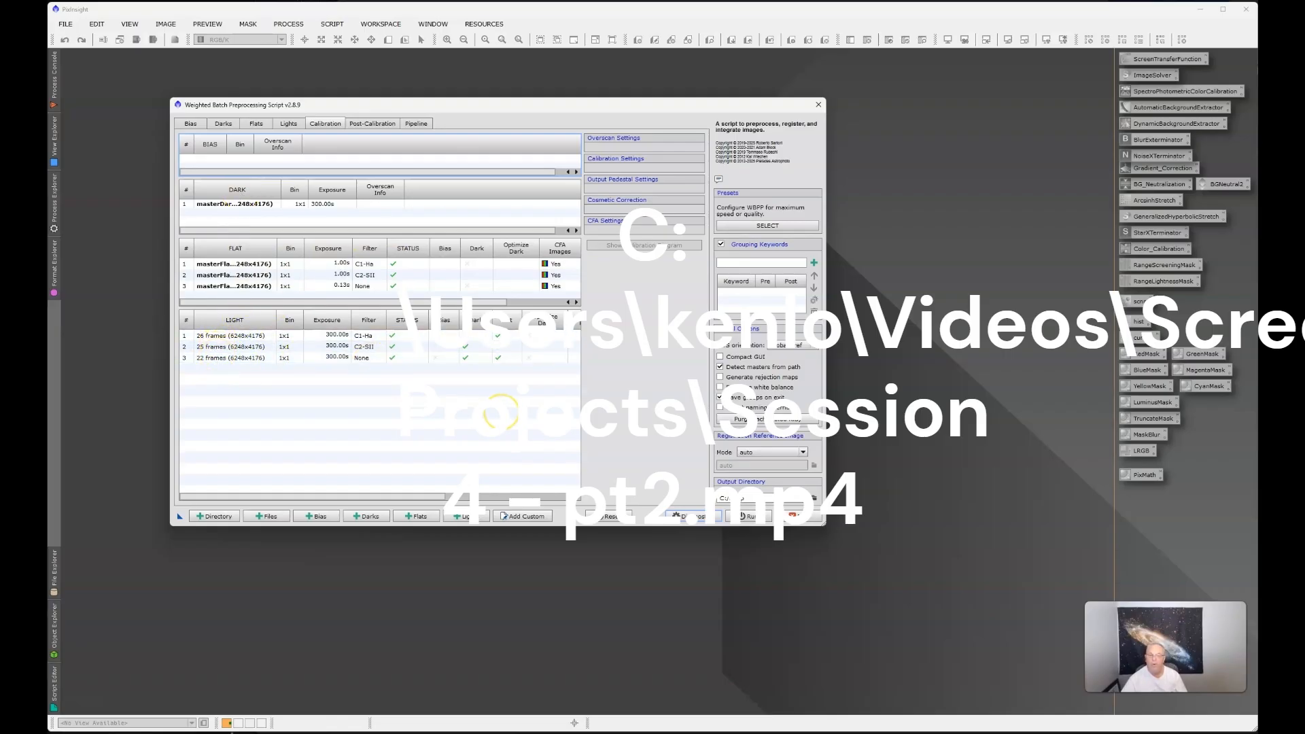
pyautogui.click(371, 124)
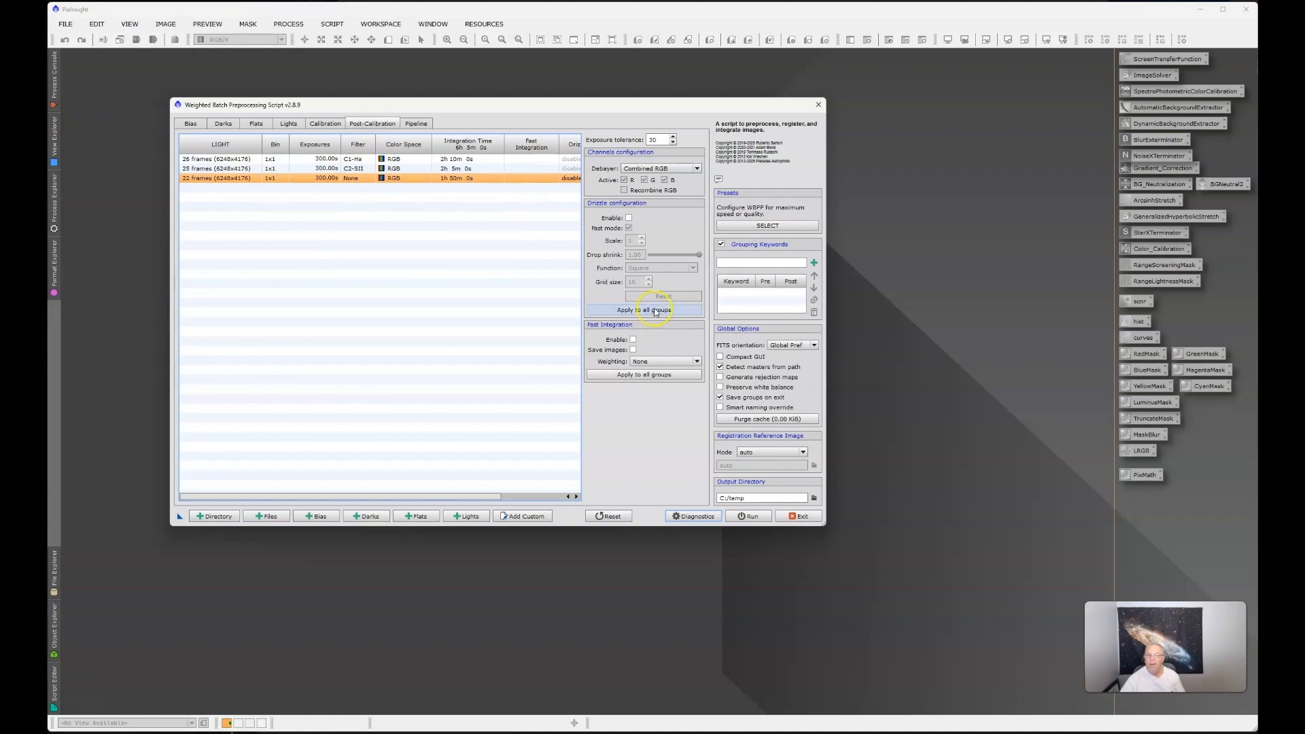
# Switch to File Explorer and permanently delete the calibrated, debayered, logs, master and registered folders from the C:\temp output directory.
pyautogui.click(751, 497)
pyautogui.moveTo(751, 498); pyautogui.dragTo(723, 495)
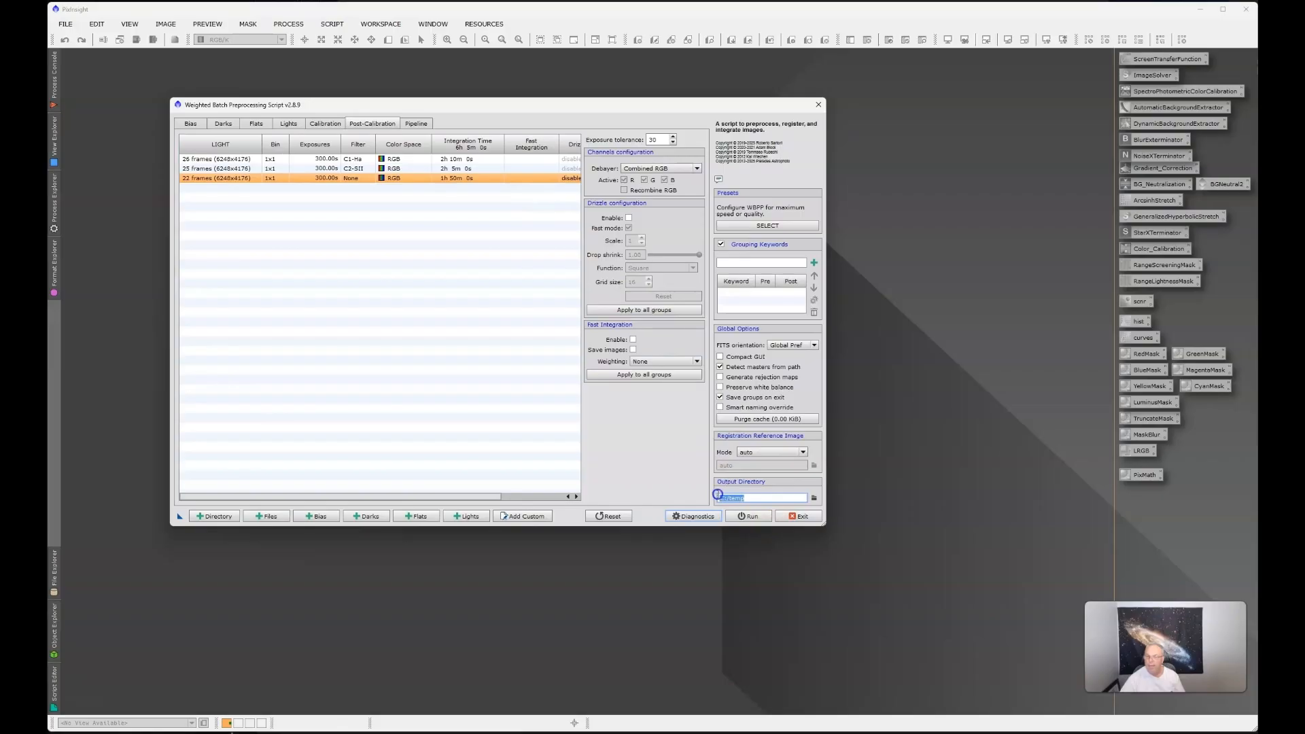
pyautogui.click(367, 731)
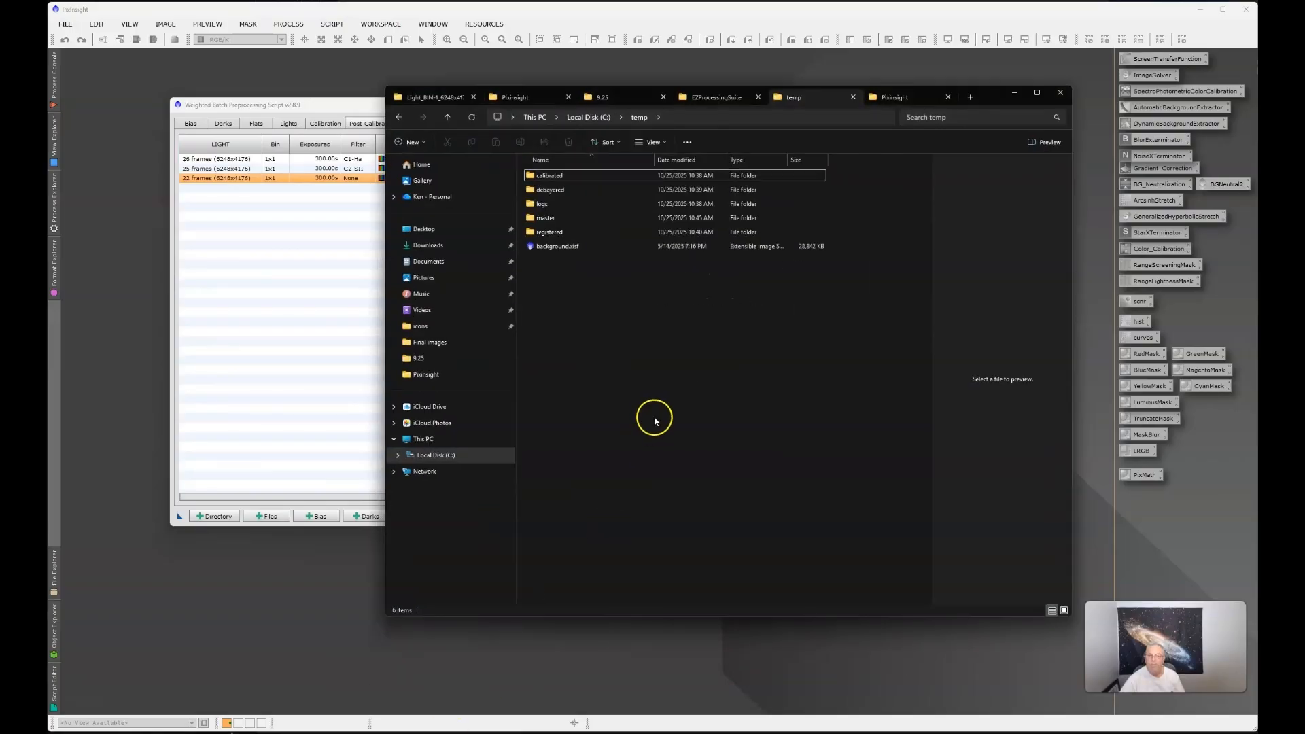
pyautogui.click(658, 396)
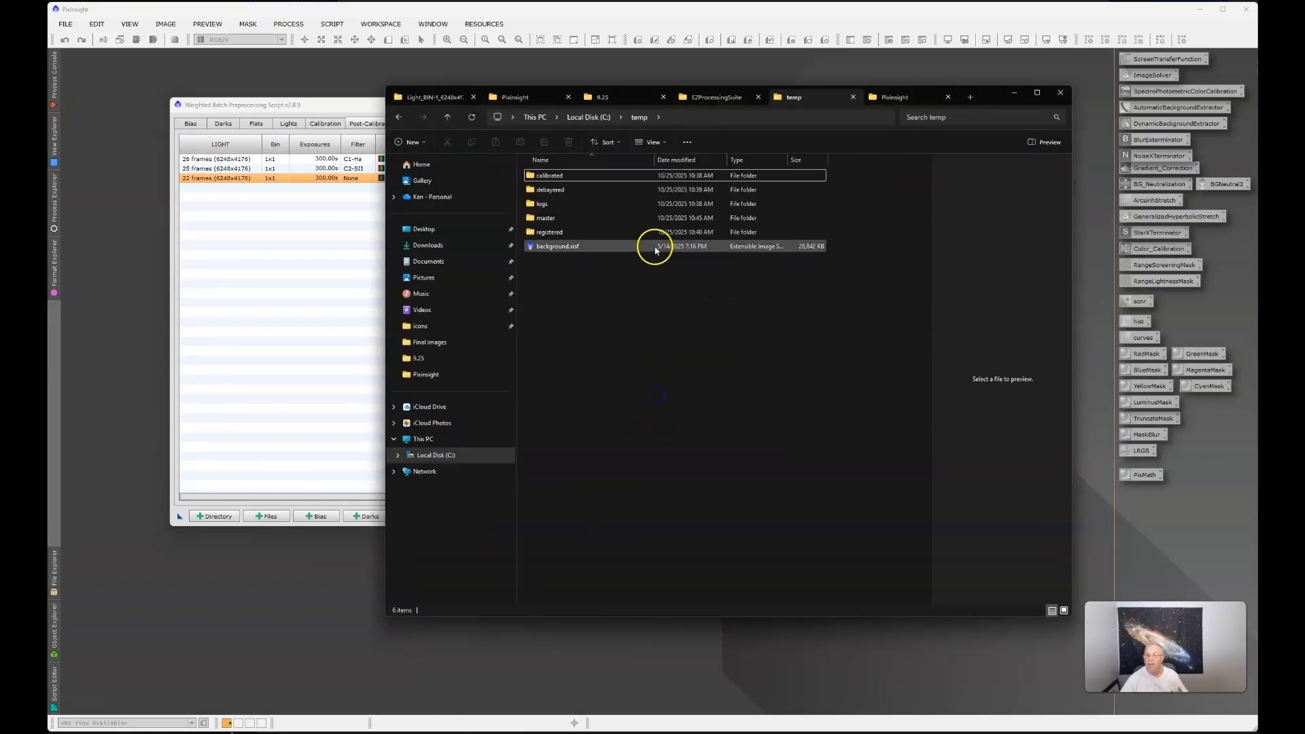
pyautogui.click(565, 232)
pyautogui.keyDown('shift'); pyautogui.click(547, 176); pyautogui.keyUp('shift')
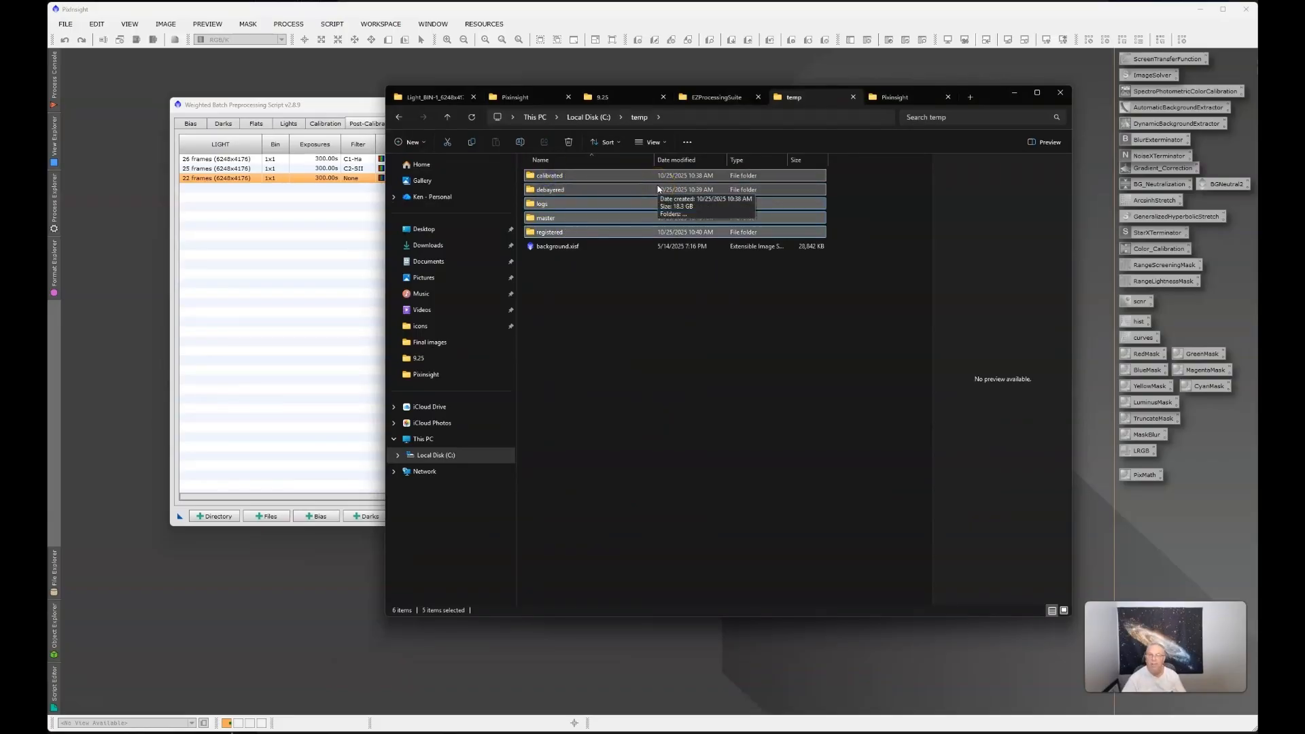
pyautogui.hotkey('shift', 'Delete')
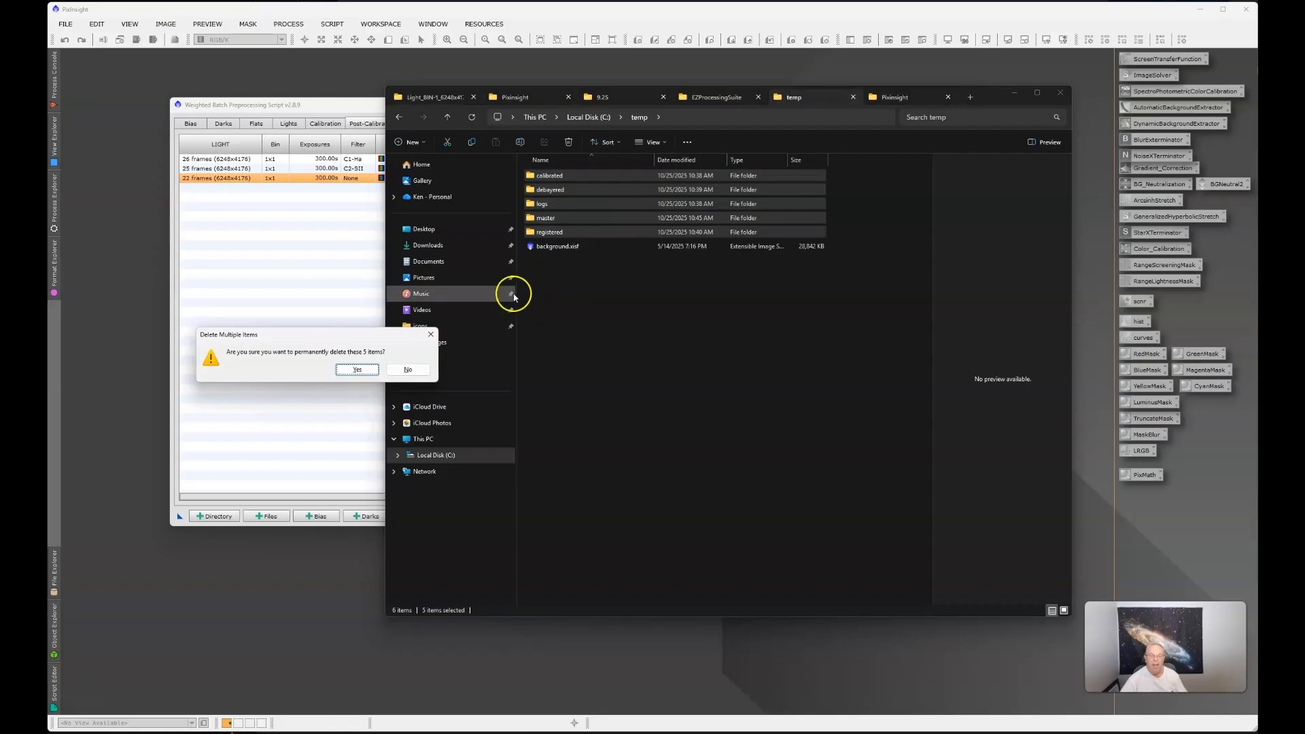
pyautogui.click(354, 369)
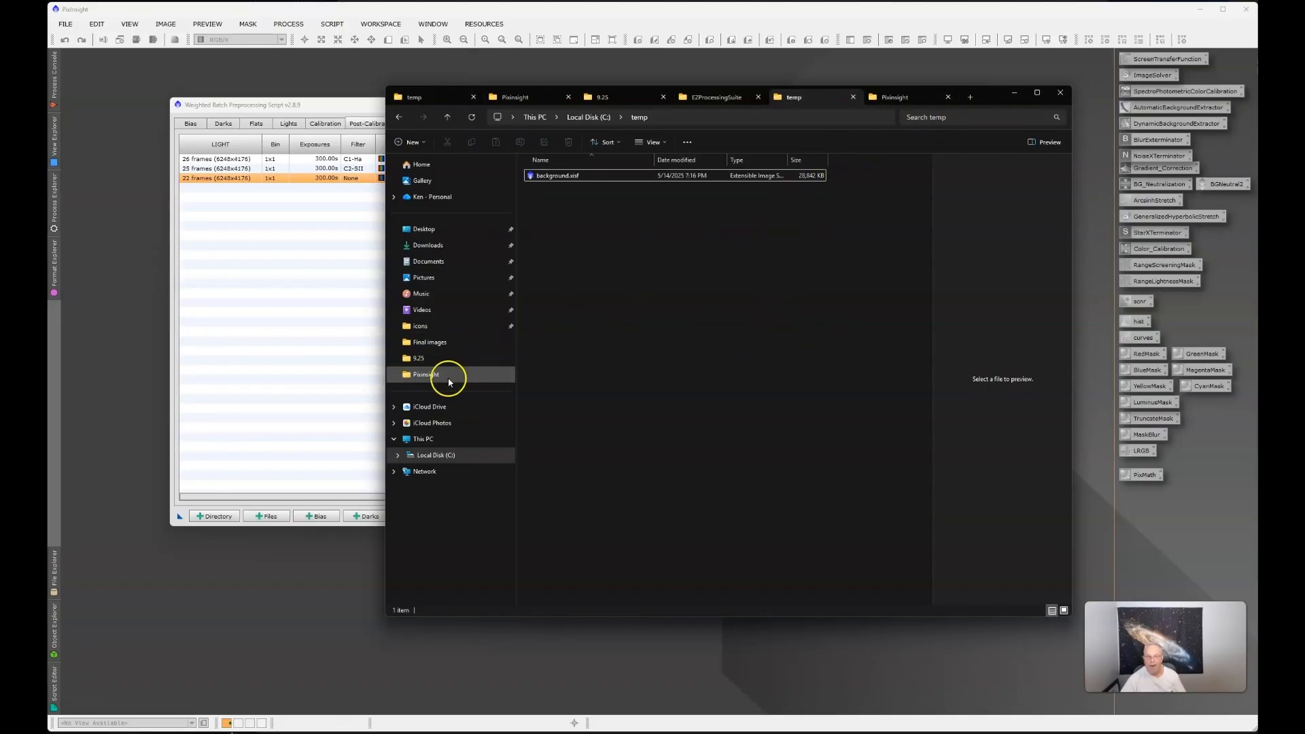
pyautogui.click(445, 343)
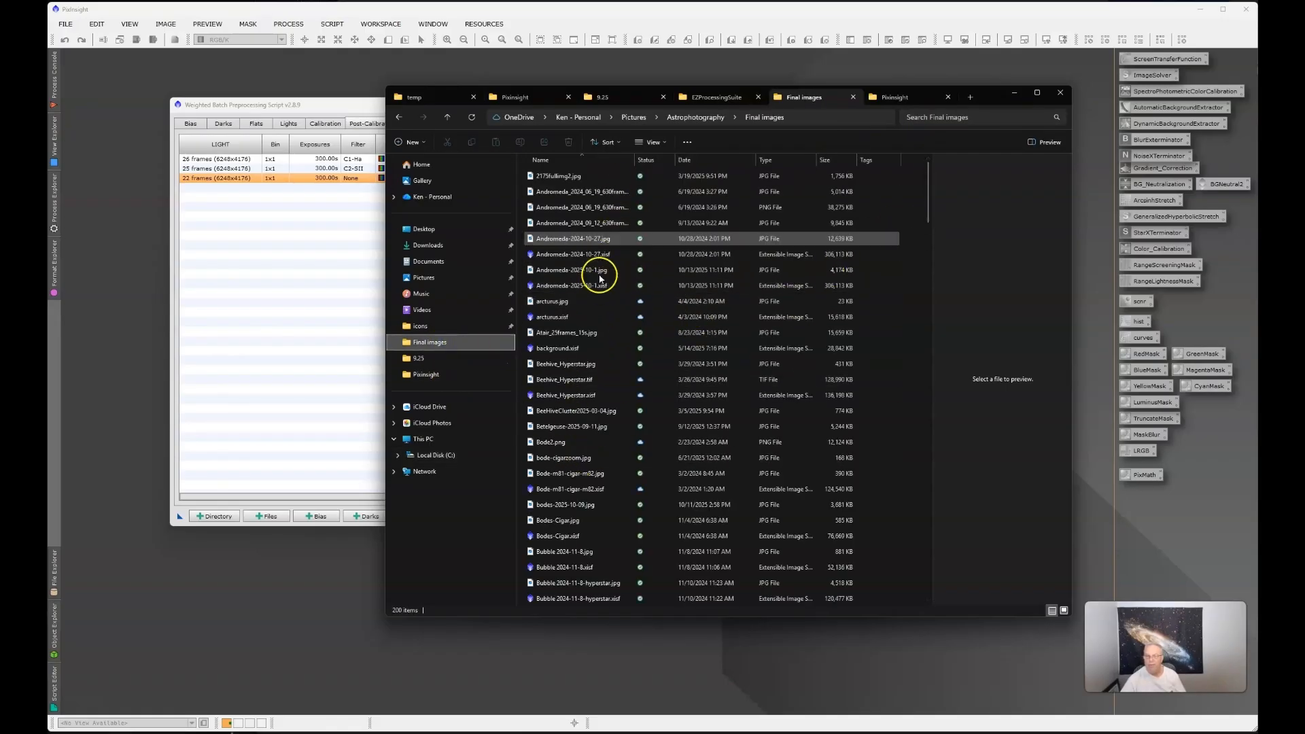
pyautogui.click(1016, 95)
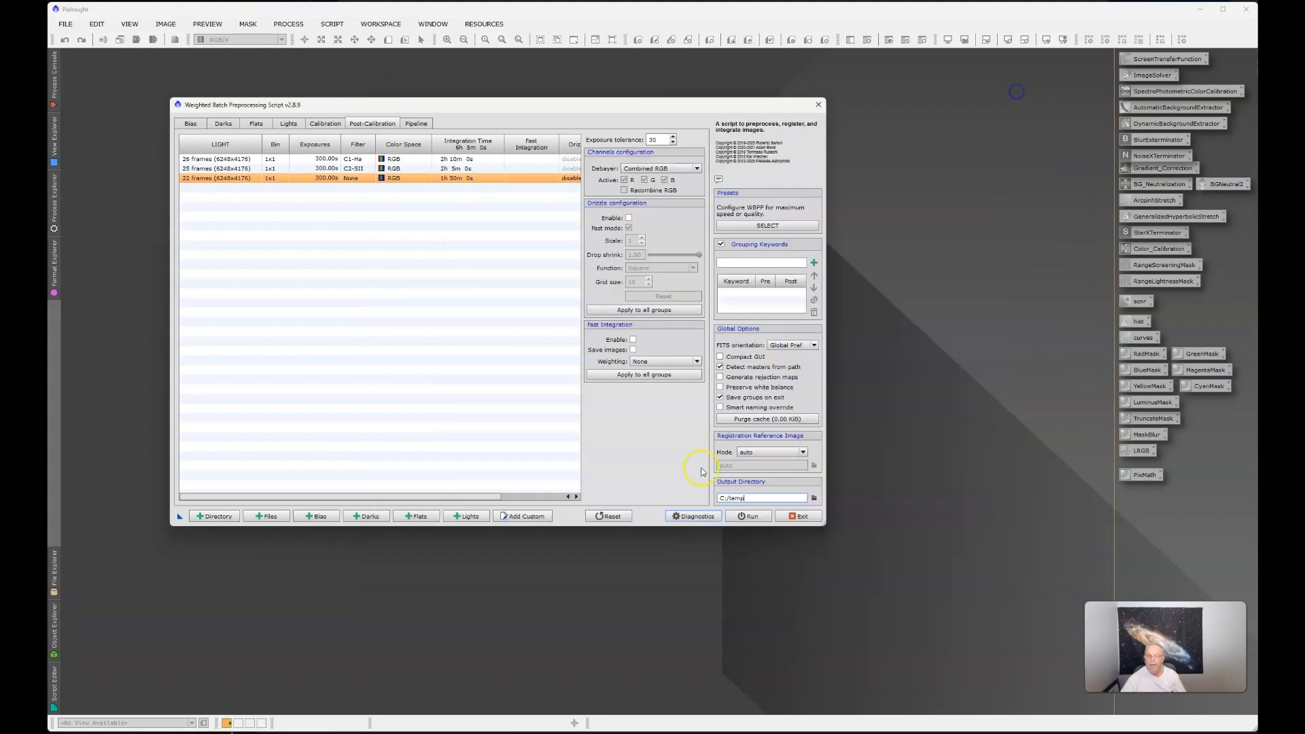
# Run the batch preprocessing, continue past the diagnostic messages, and move the WBPP Execution Monitor clear of the process console.
pyautogui.click(759, 521)
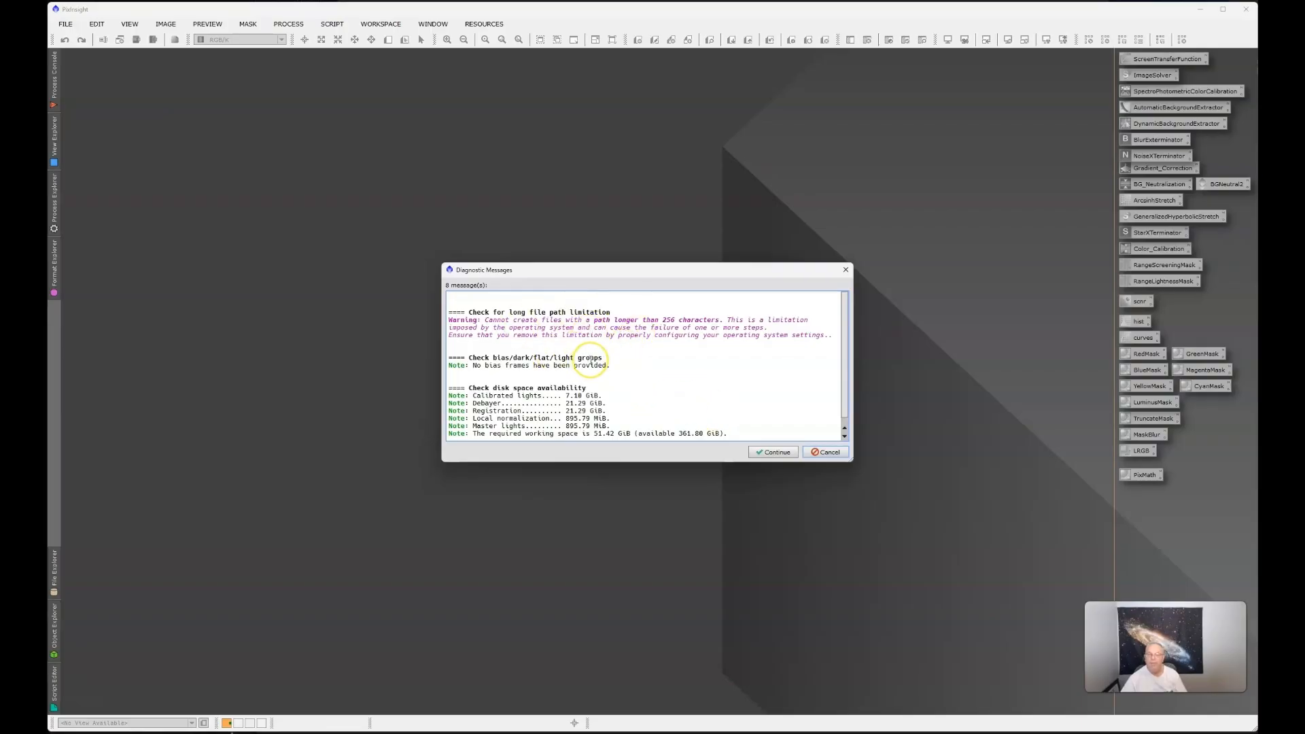
pyautogui.scroll(-1, 591, 360)
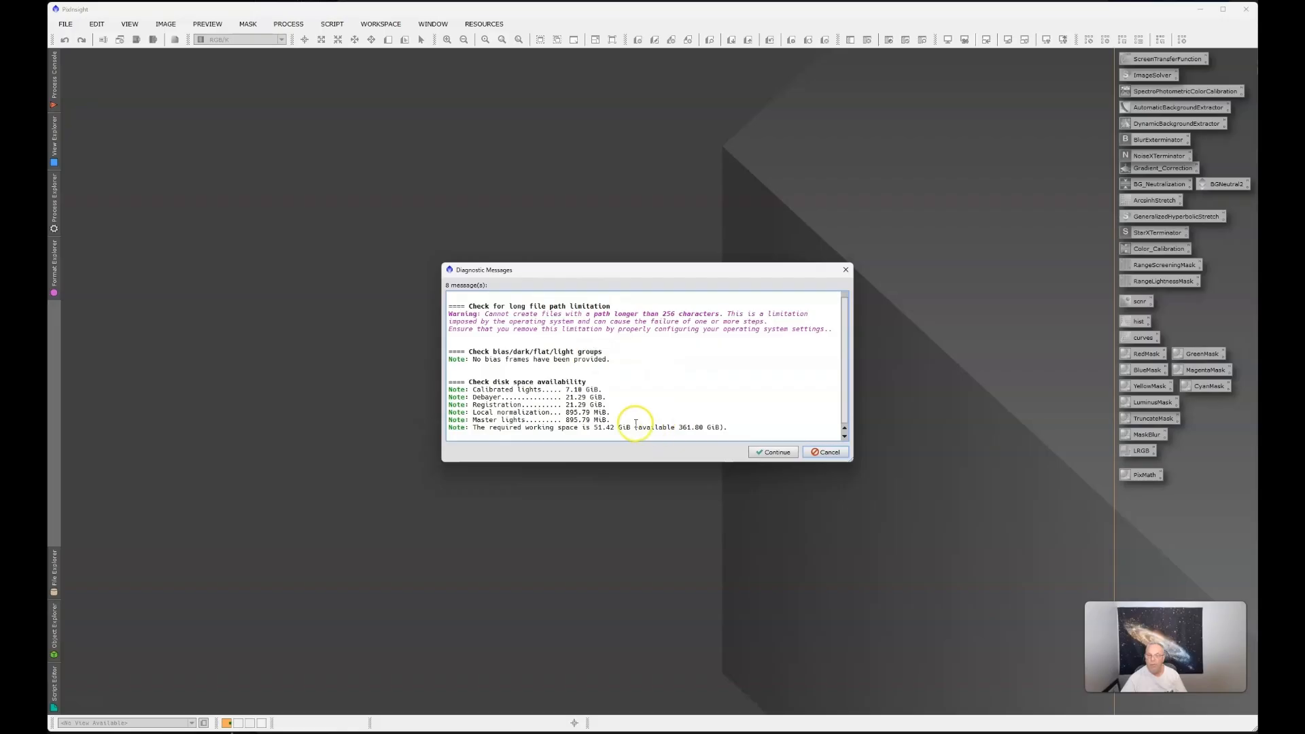
pyautogui.click(774, 452)
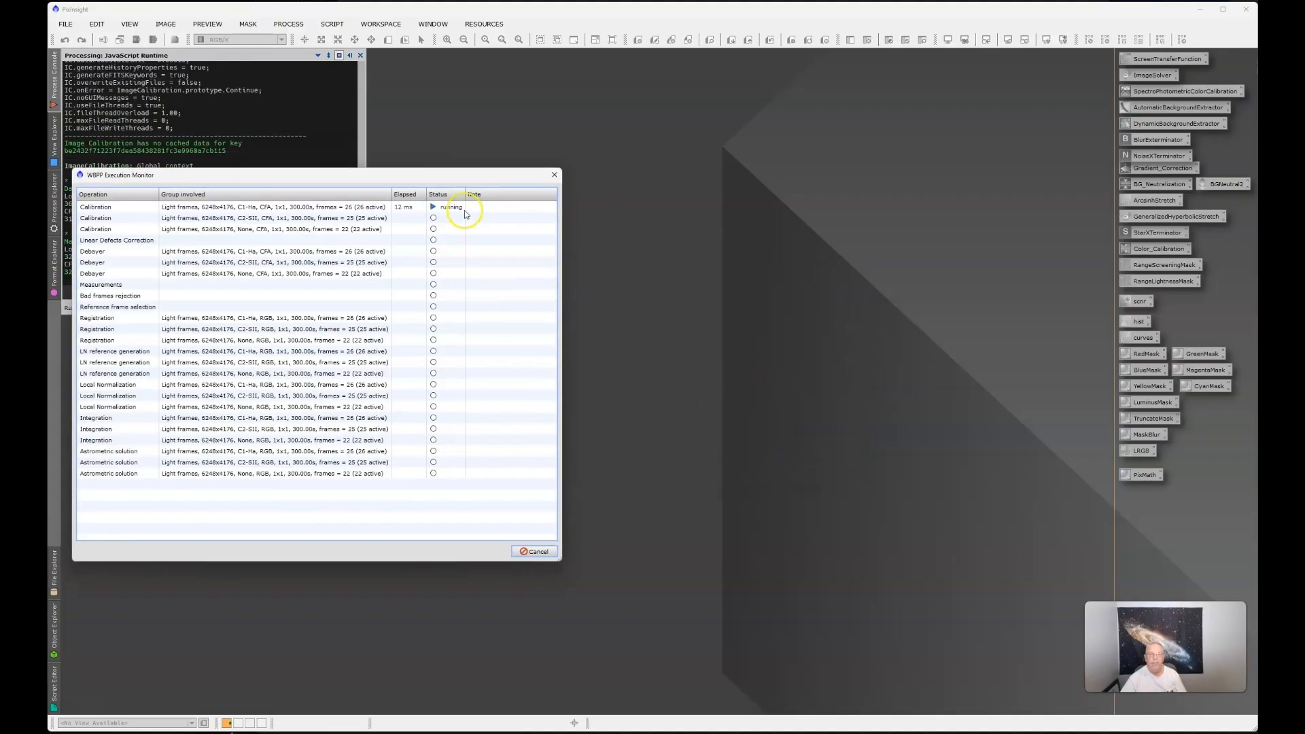
pyautogui.moveTo(451, 175); pyautogui.dragTo(713, 131)
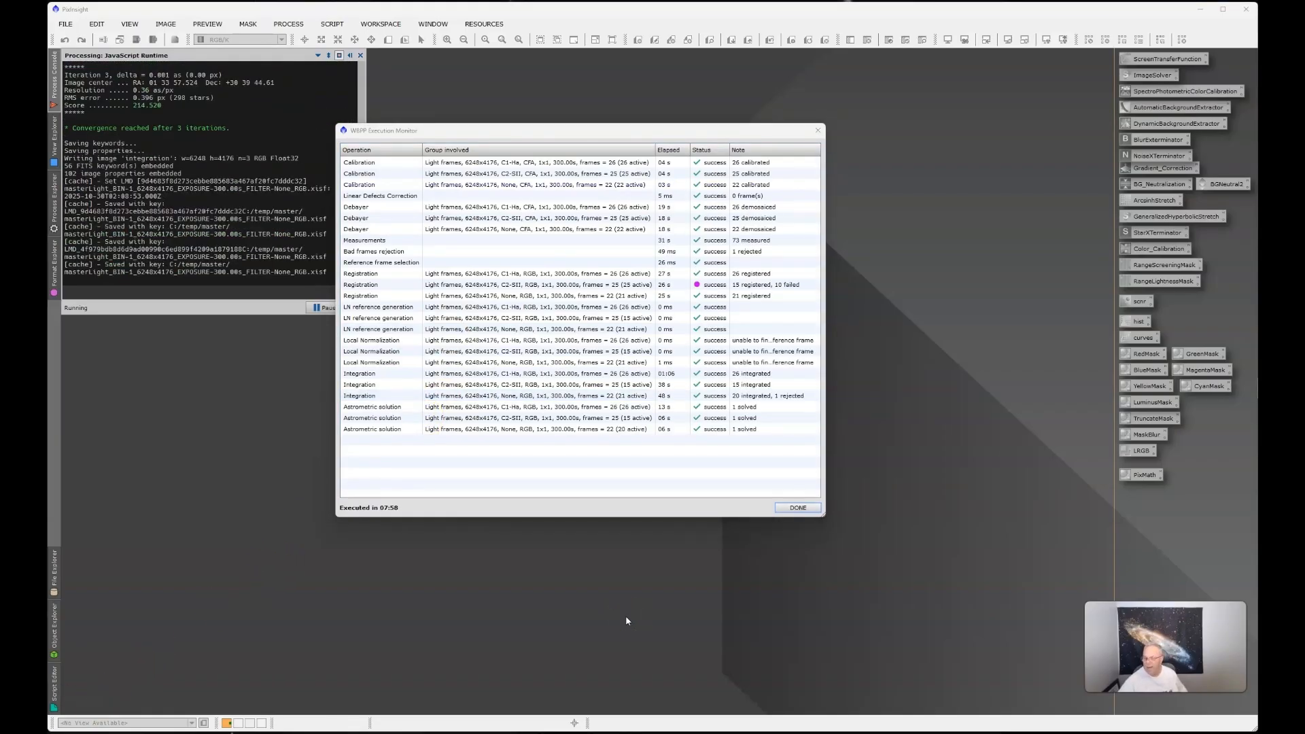
# Examine the registration, local normalization, integration and astrometric solution results for each filter group in the WBPP Execution Monitor.
pyautogui.click(610, 601)
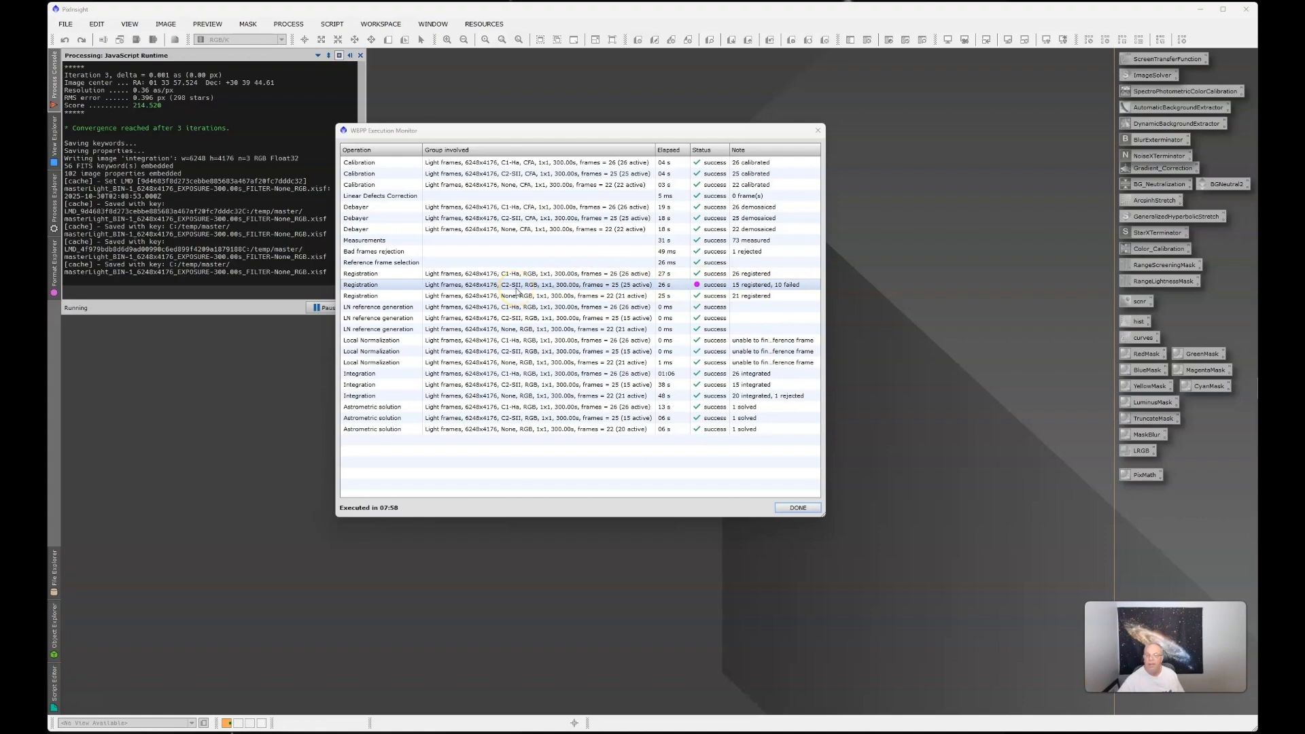
pyautogui.click(754, 297)
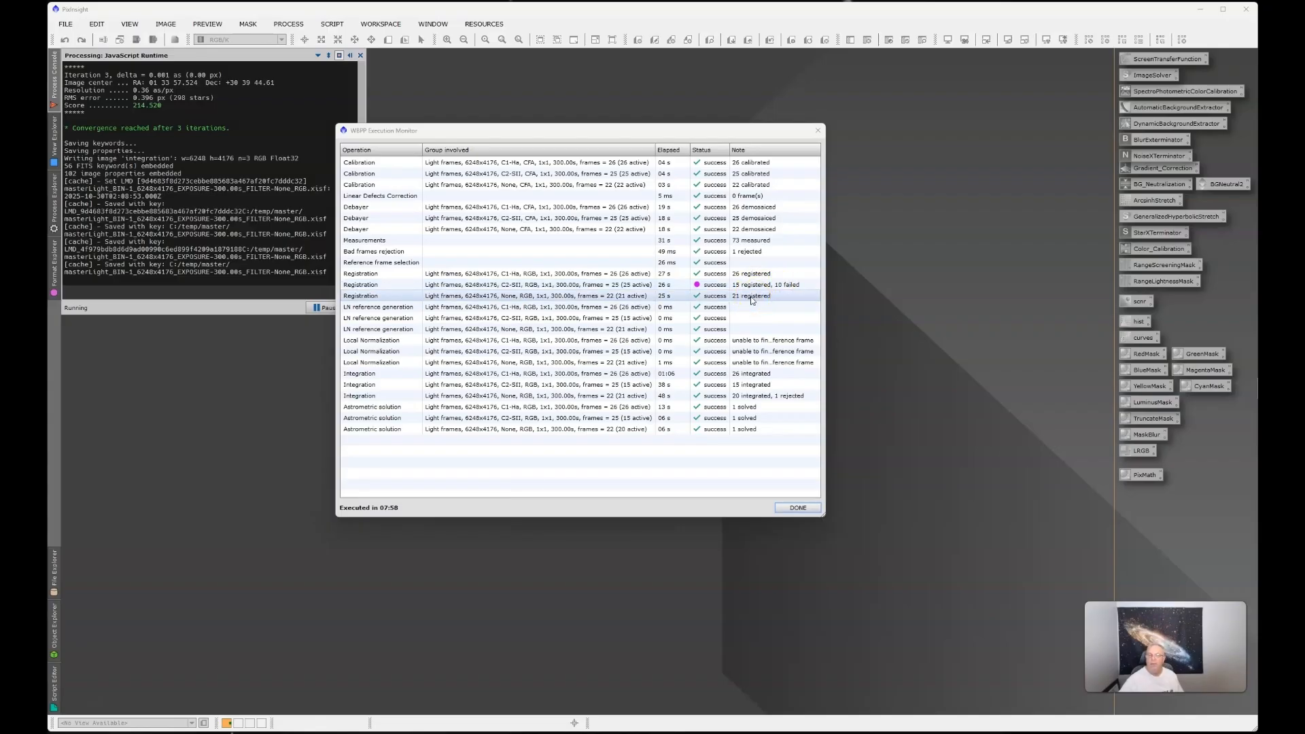
pyautogui.click(750, 275)
pyautogui.click(723, 332)
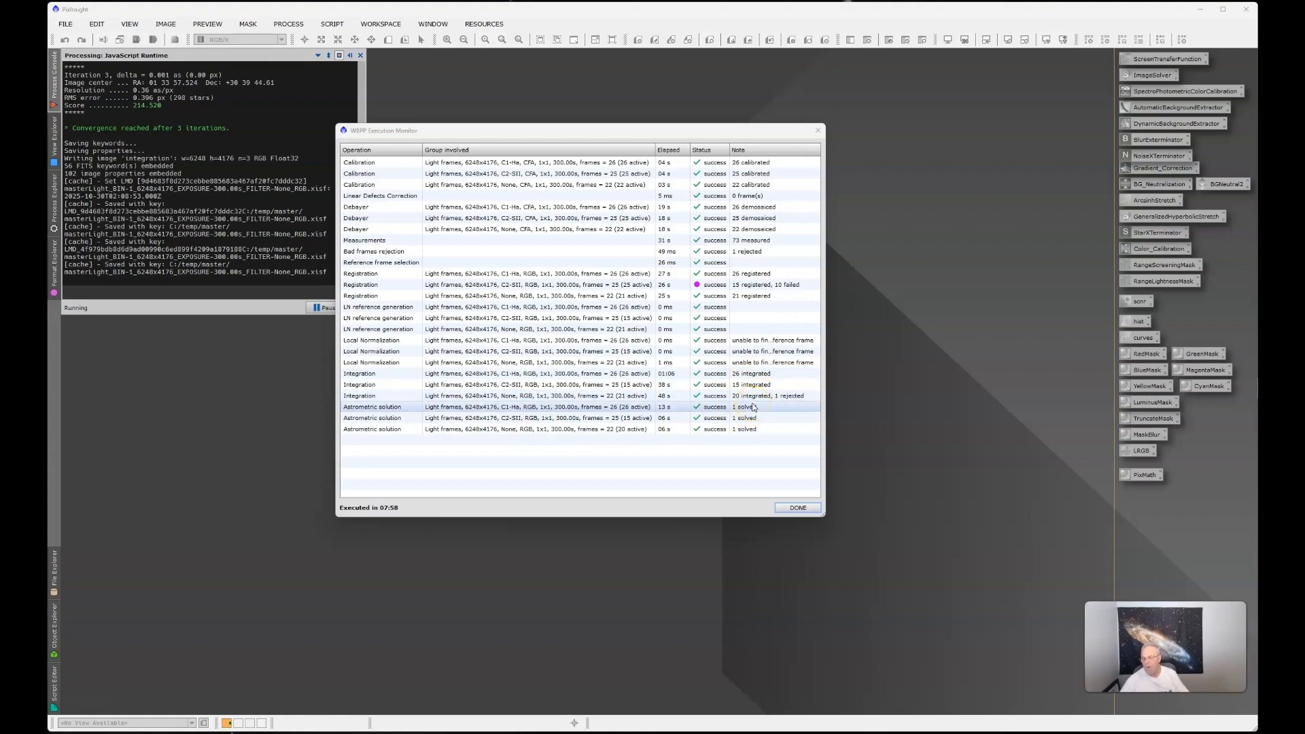
pyautogui.click(751, 429)
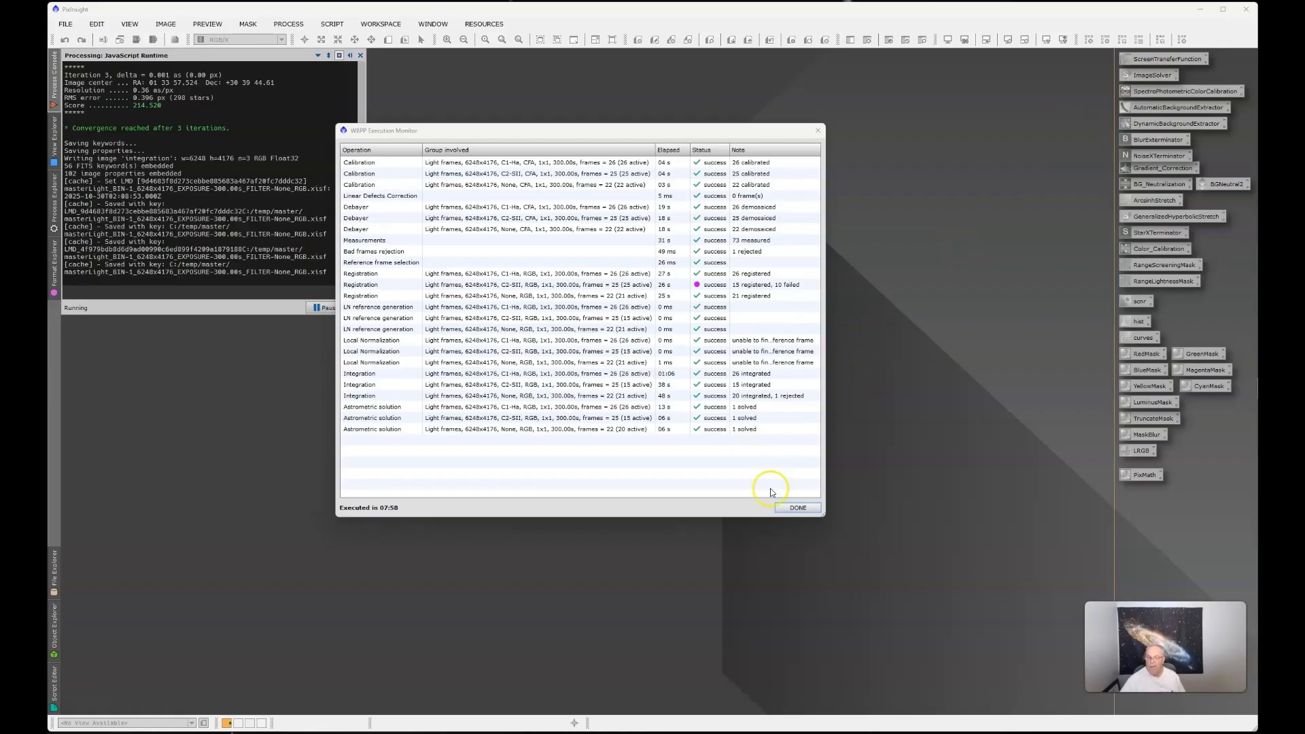
# Close the finished execution monitor, check the end of the Smart Report, and exit the Weighted Batch Preprocessing script.
pyautogui.click(788, 511)
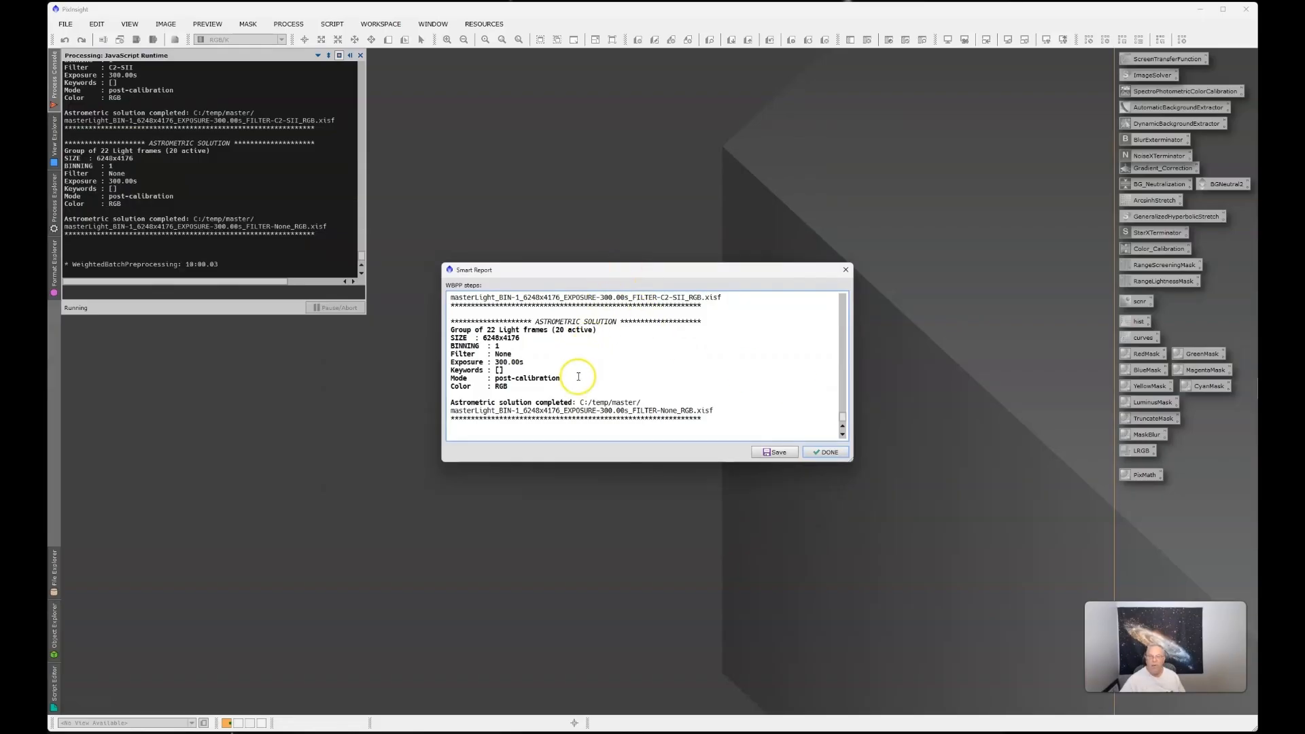
pyautogui.scroll(-1, 578, 340)
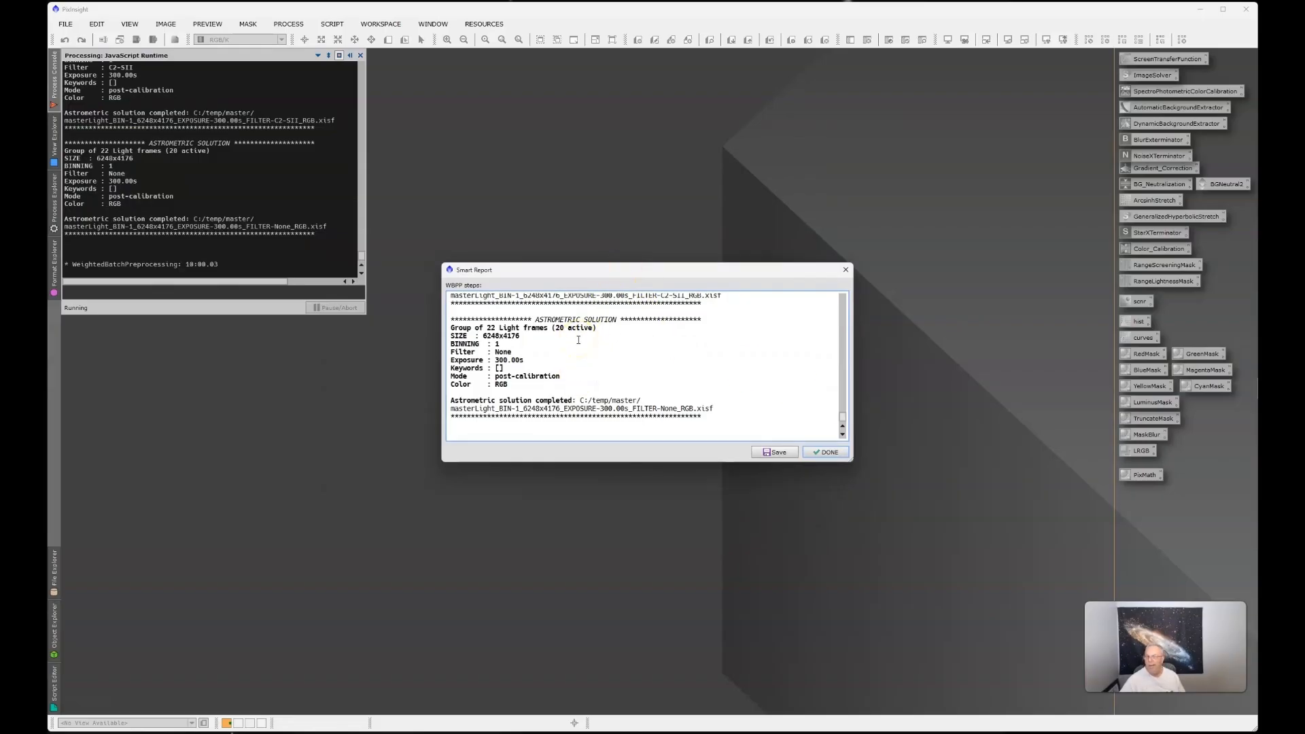
pyautogui.click(822, 453)
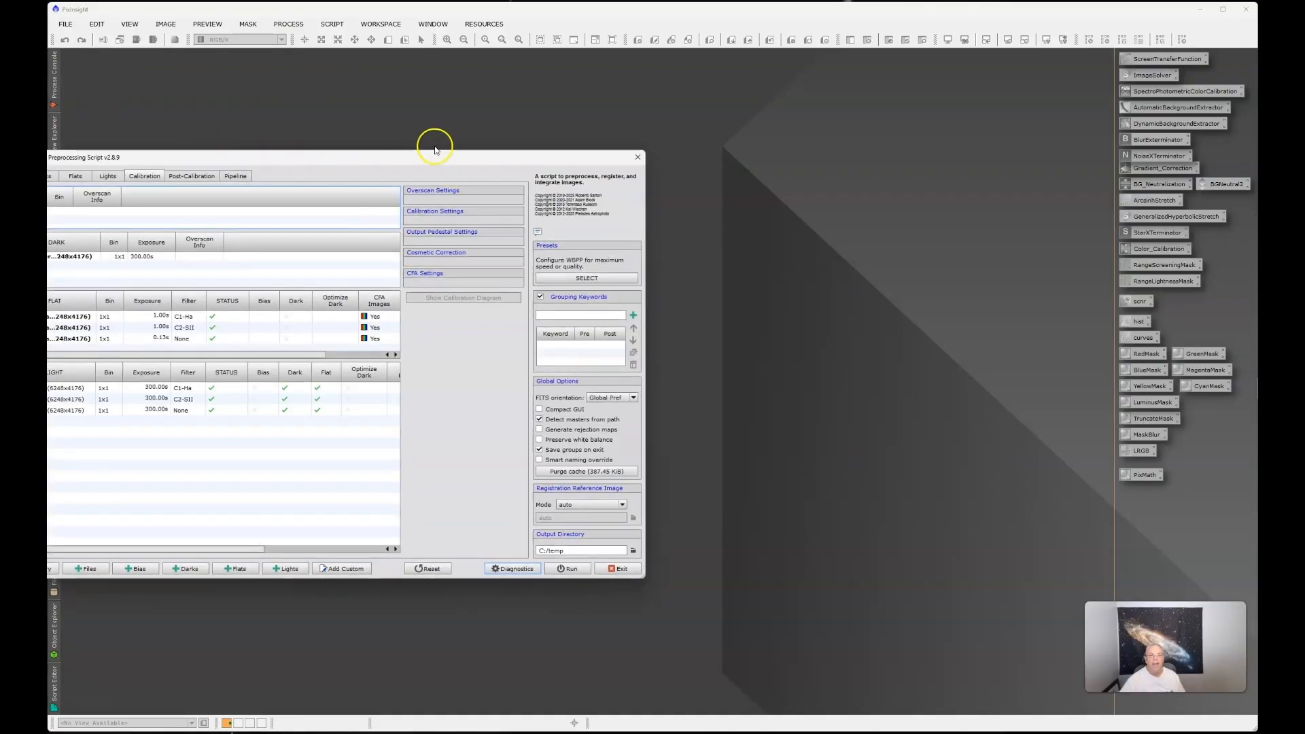
pyautogui.moveTo(435, 151); pyautogui.dragTo(744, 116)
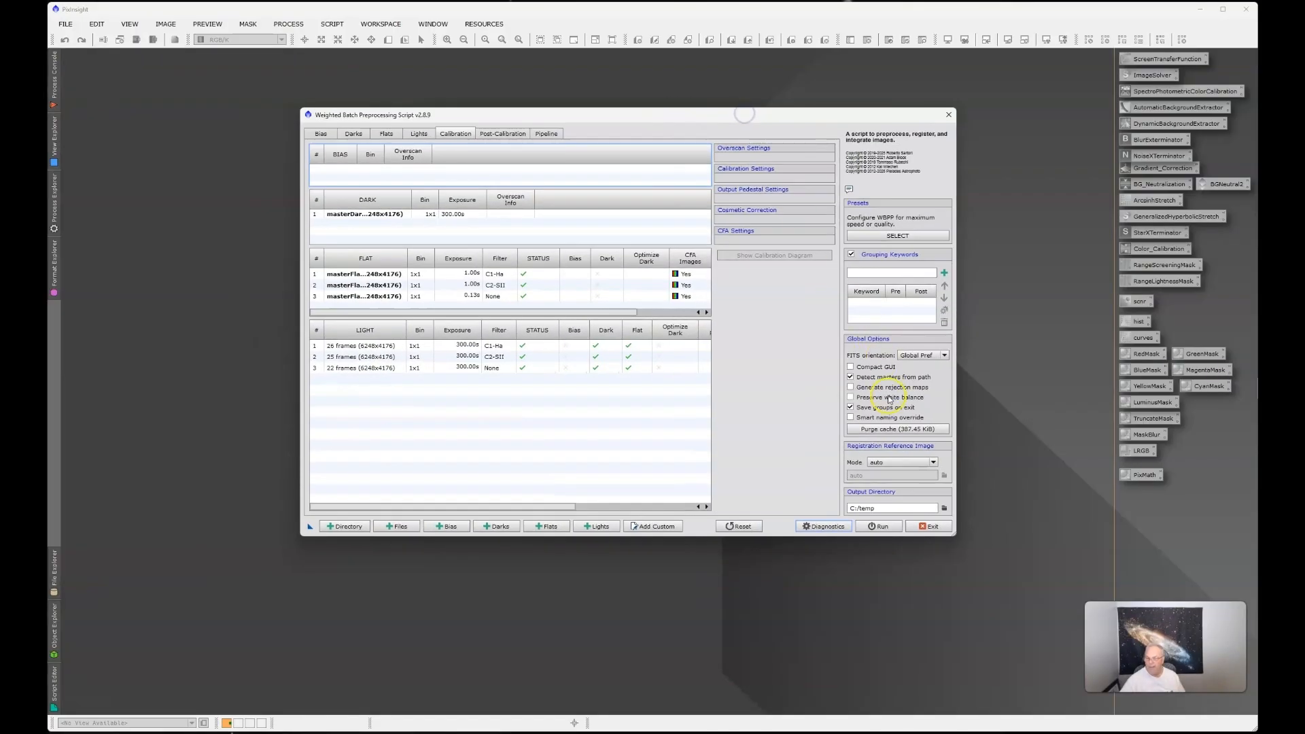
pyautogui.click(930, 531)
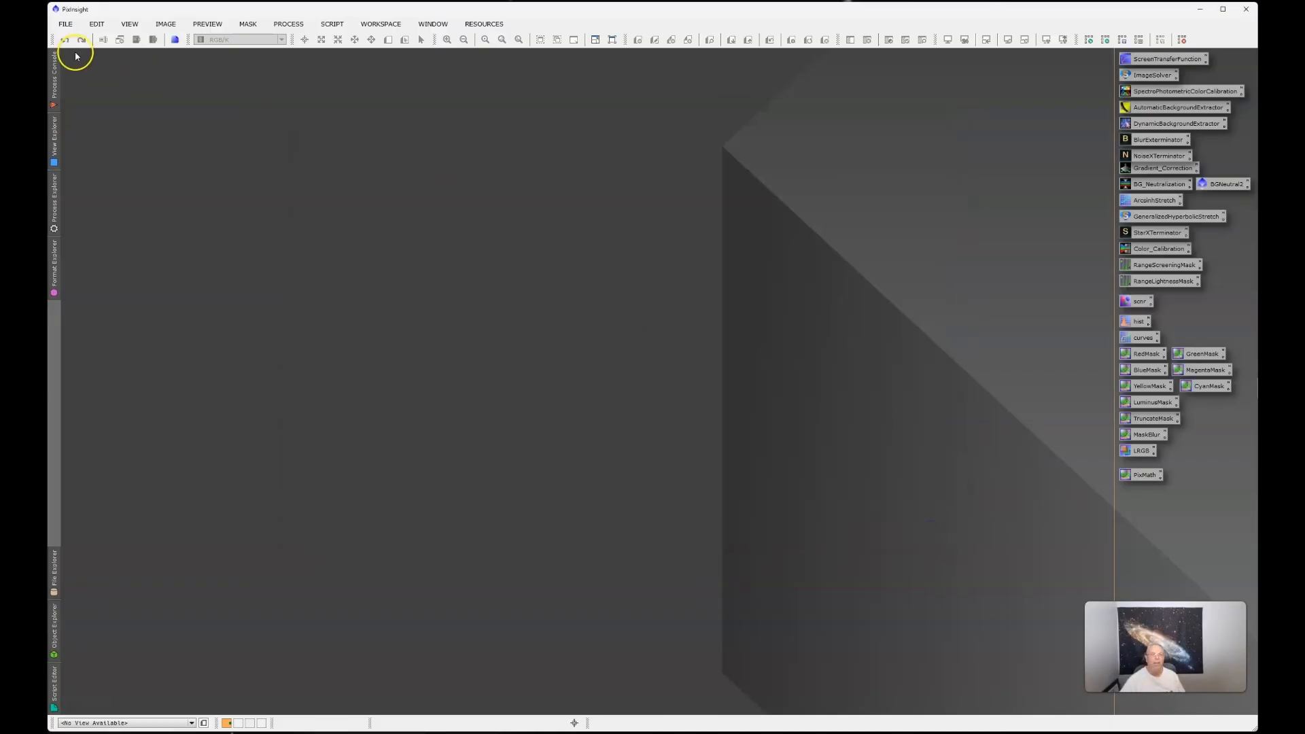
# Open the C1-Ha, C2-SII and None masterLight RGB images together from C:\temp\master.
pyautogui.click(66, 27)
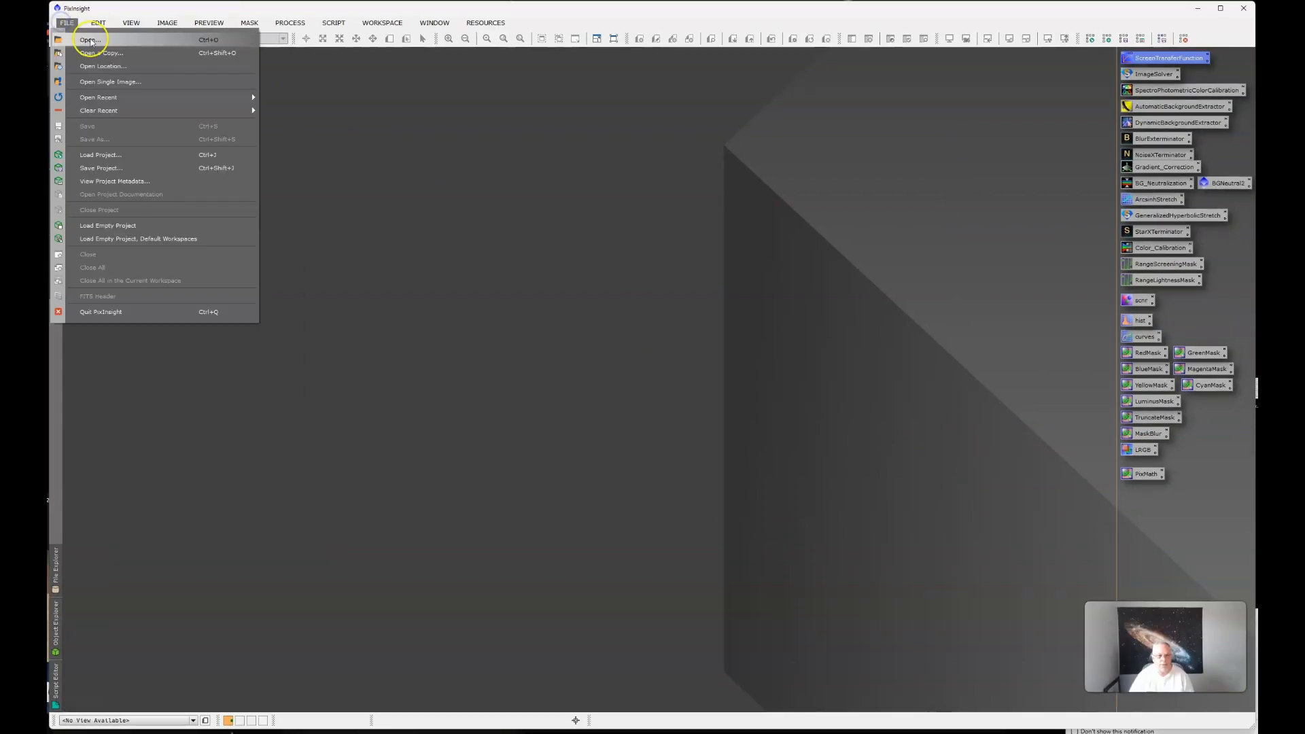
pyautogui.click(89, 33)
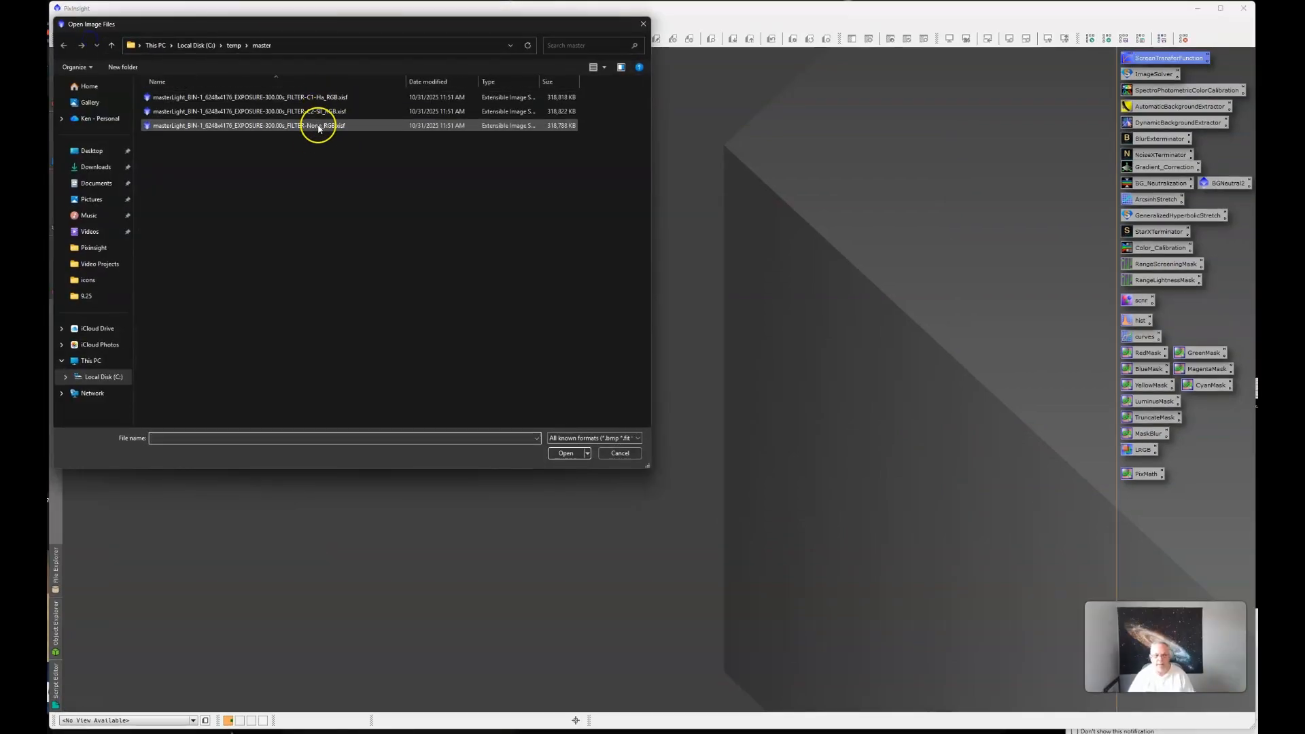
pyautogui.click(282, 95)
pyautogui.keyDown('shift'); pyautogui.click(271, 124); pyautogui.keyUp('shift')
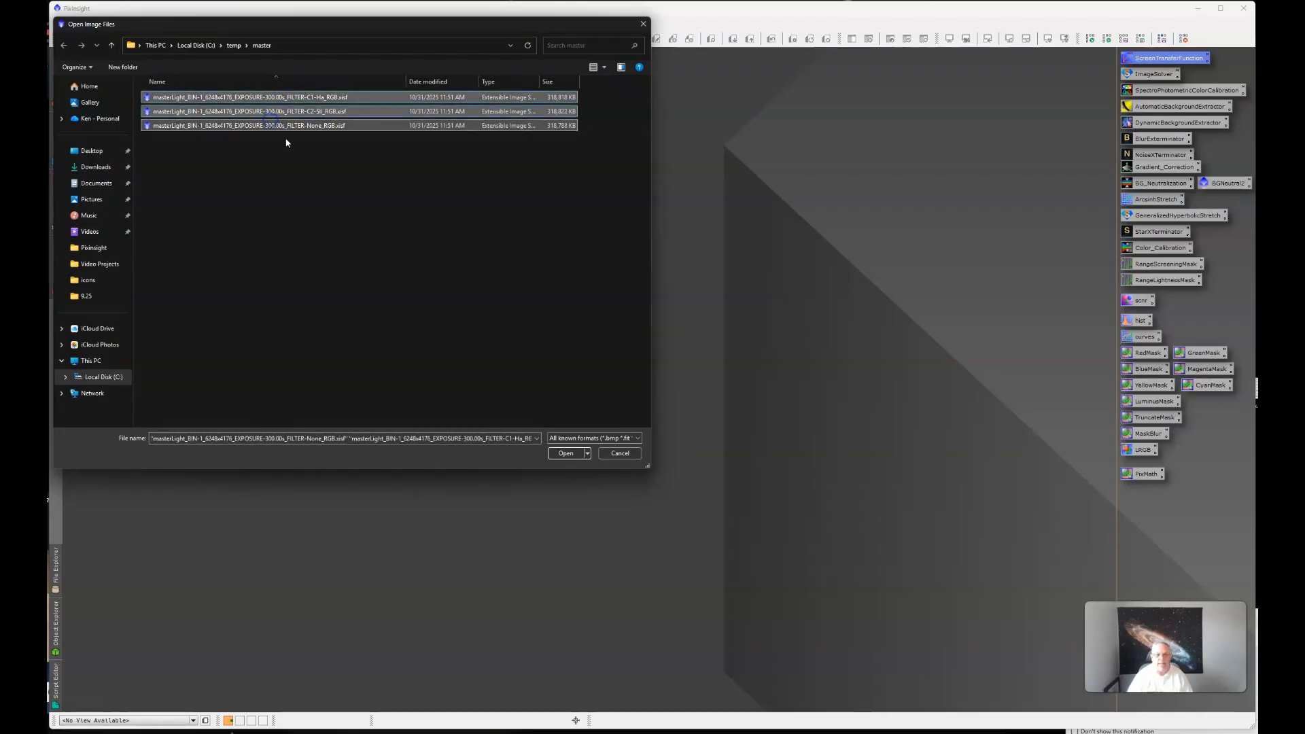
pyautogui.click(566, 453)
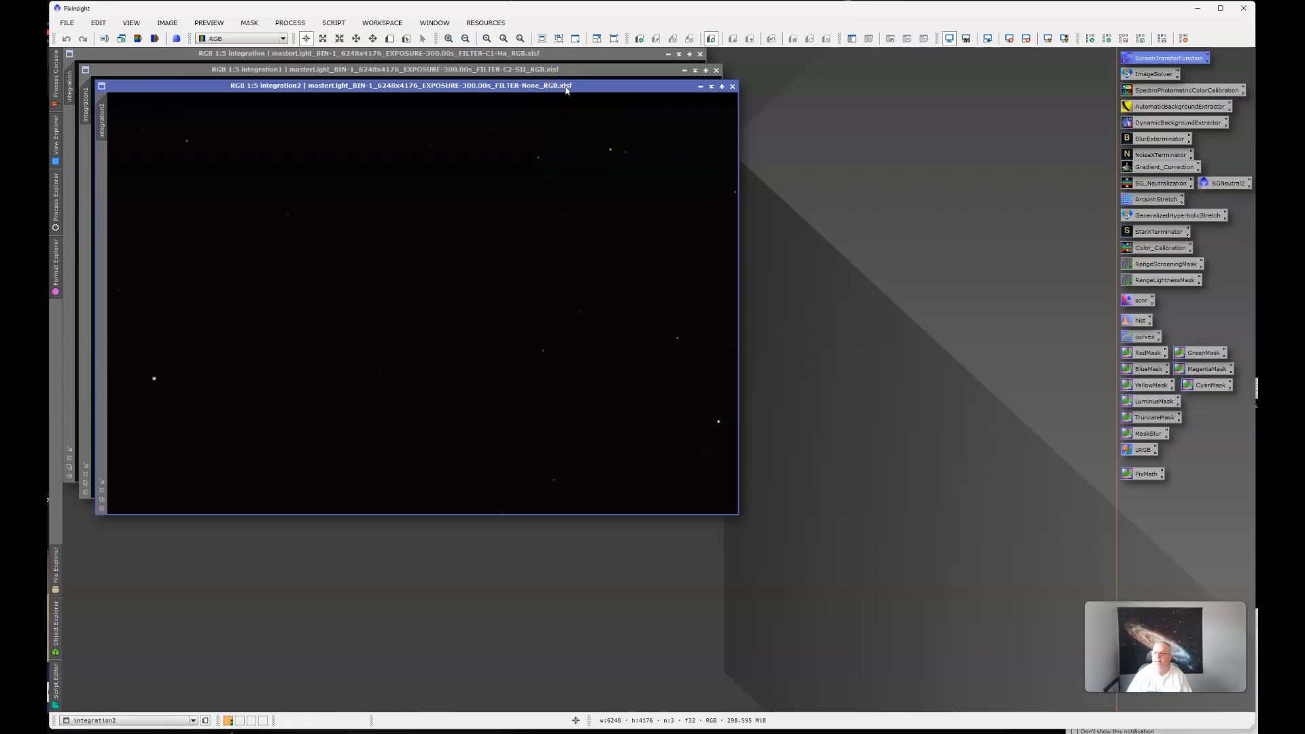
# Auto-stretch the filter-None master with ScreenTransferFunction, and park its collapsed image window just beneath the ScreenTransferFunction window.
pyautogui.click(1049, 38)
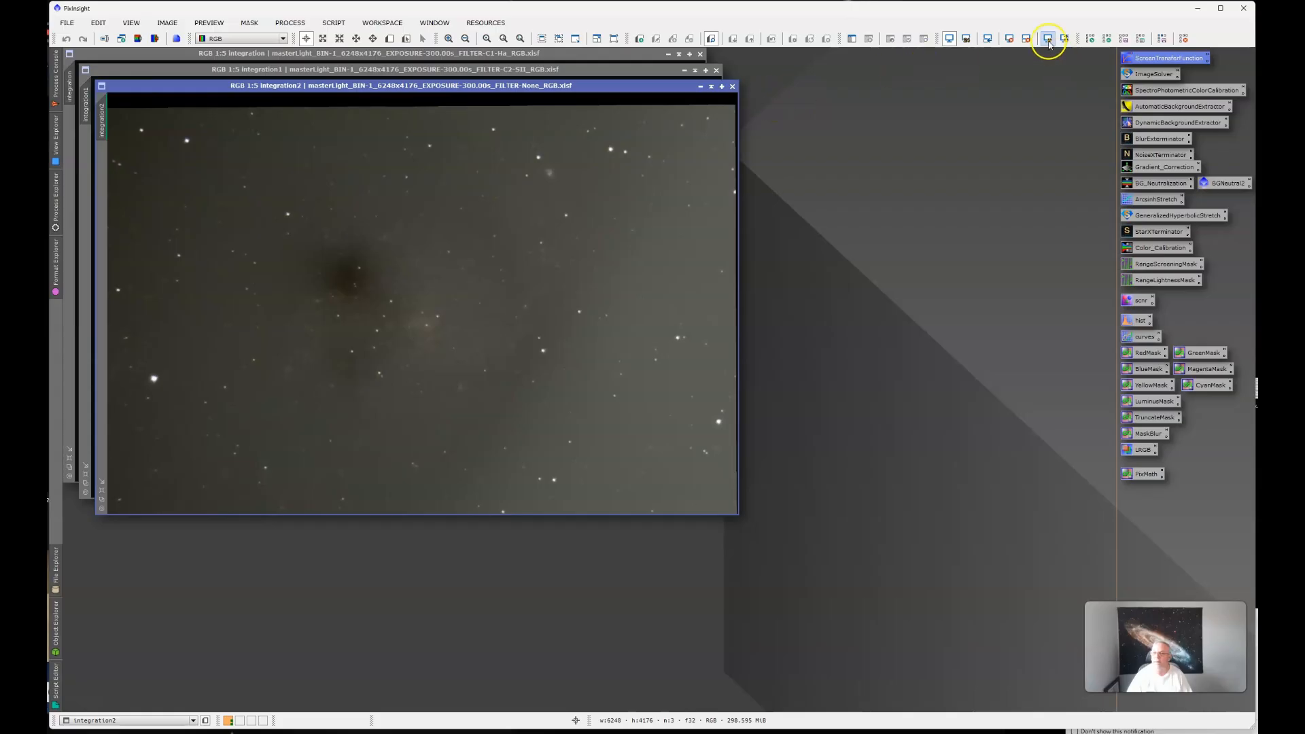
pyautogui.click(1026, 38)
pyautogui.doubleClick(1152, 59)
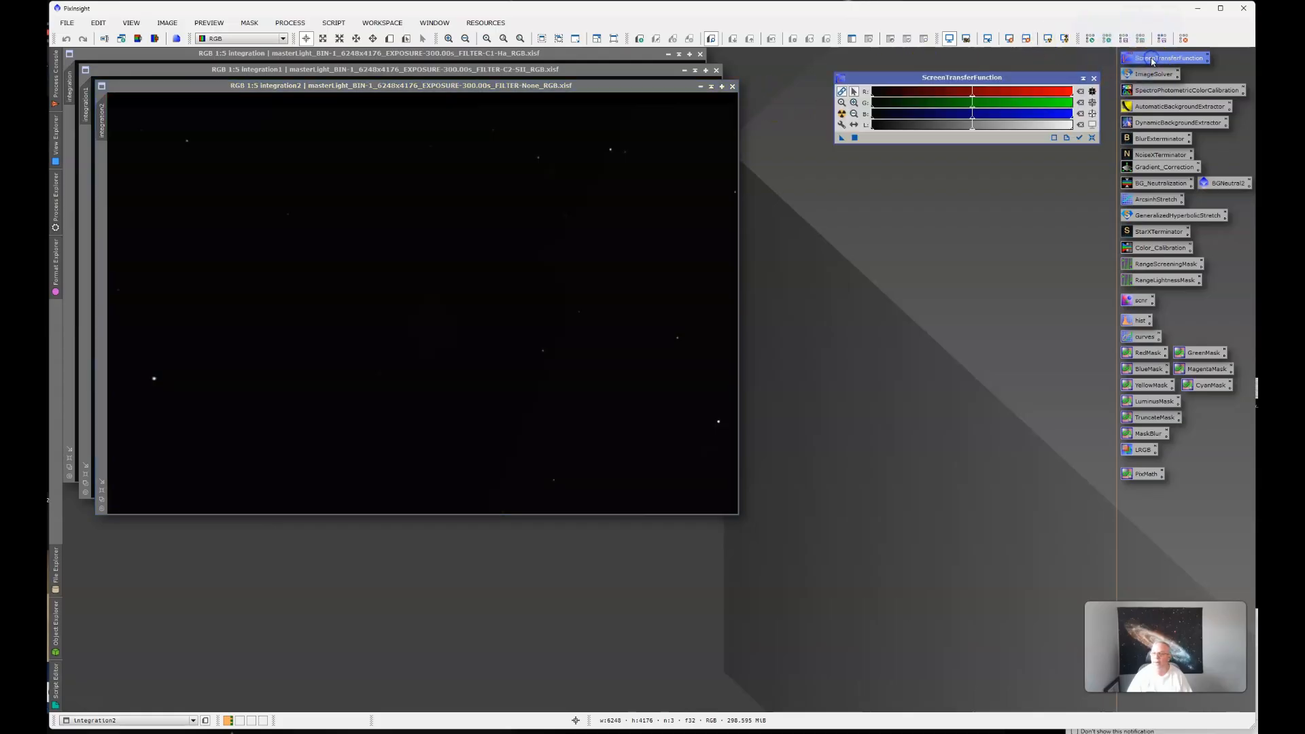
pyautogui.click(842, 113)
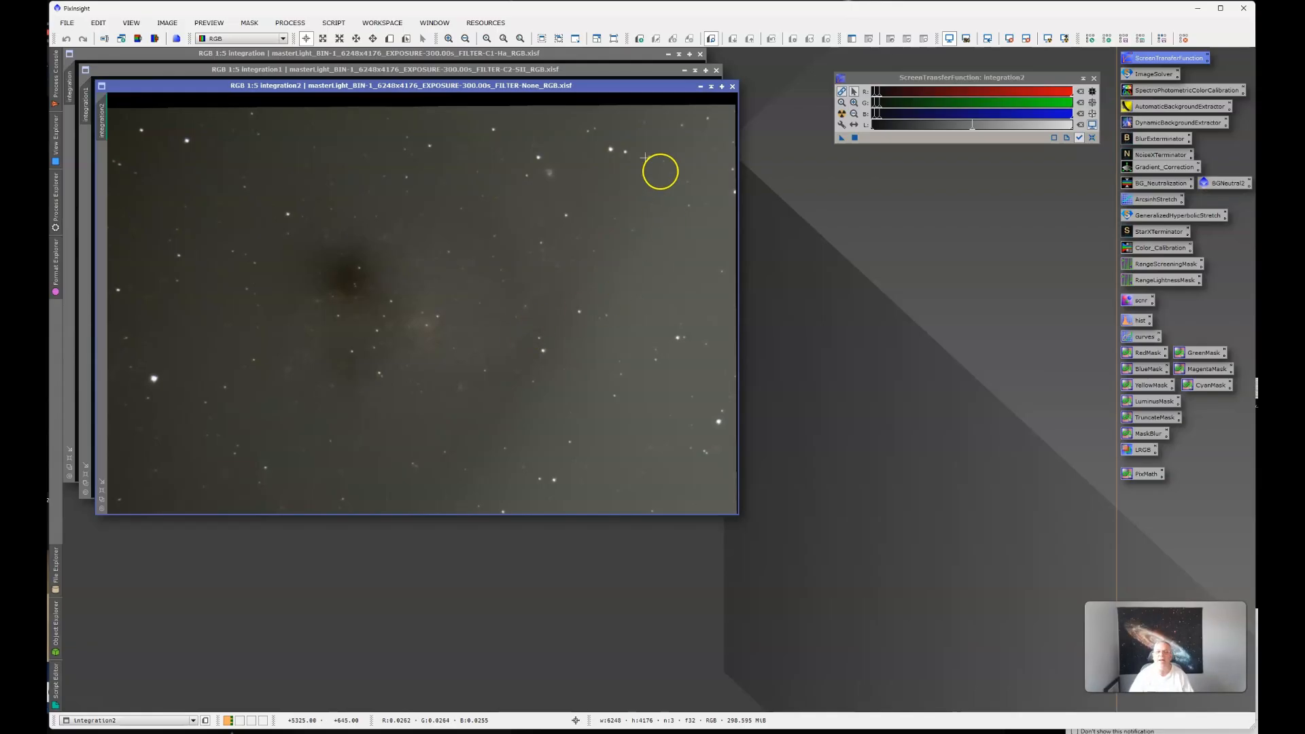
pyautogui.click(710, 90)
pyautogui.moveTo(477, 297)
pyautogui.mouseDown()
pyautogui.moveTo(1005, 243)
pyautogui.moveTo(1034, 182)
pyautogui.mouseUp()
# Auto-stretch the C2-SII master with ScreenTransferFunction, and park its collapsed window under the filter-None one.
pyautogui.click(618, 70)
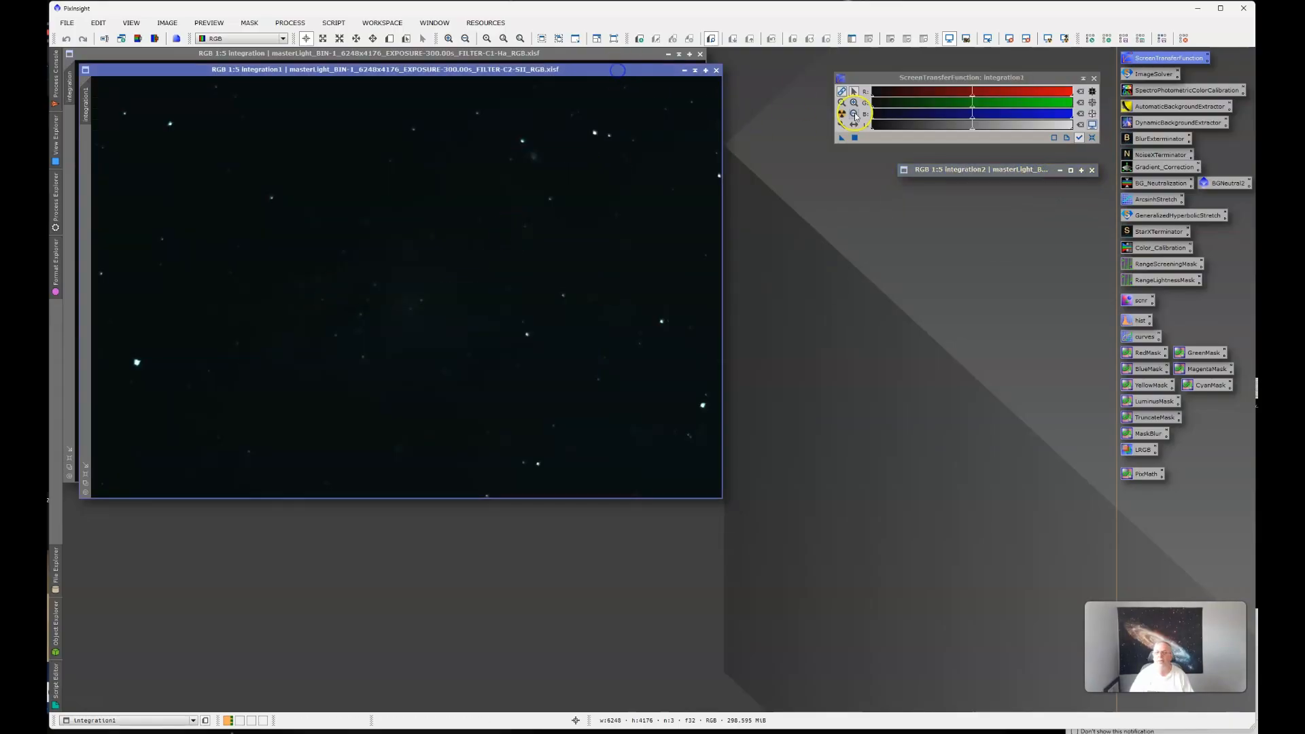
pyautogui.click(842, 114)
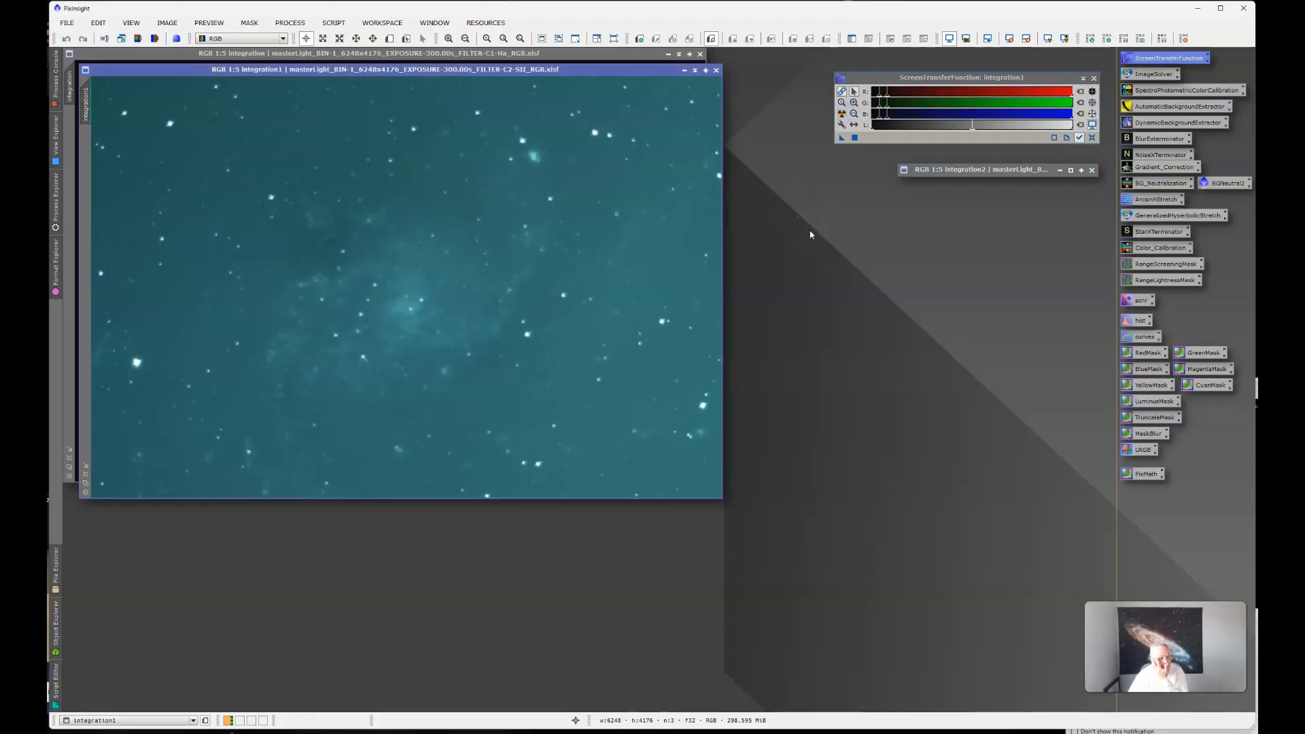
pyautogui.click(695, 70)
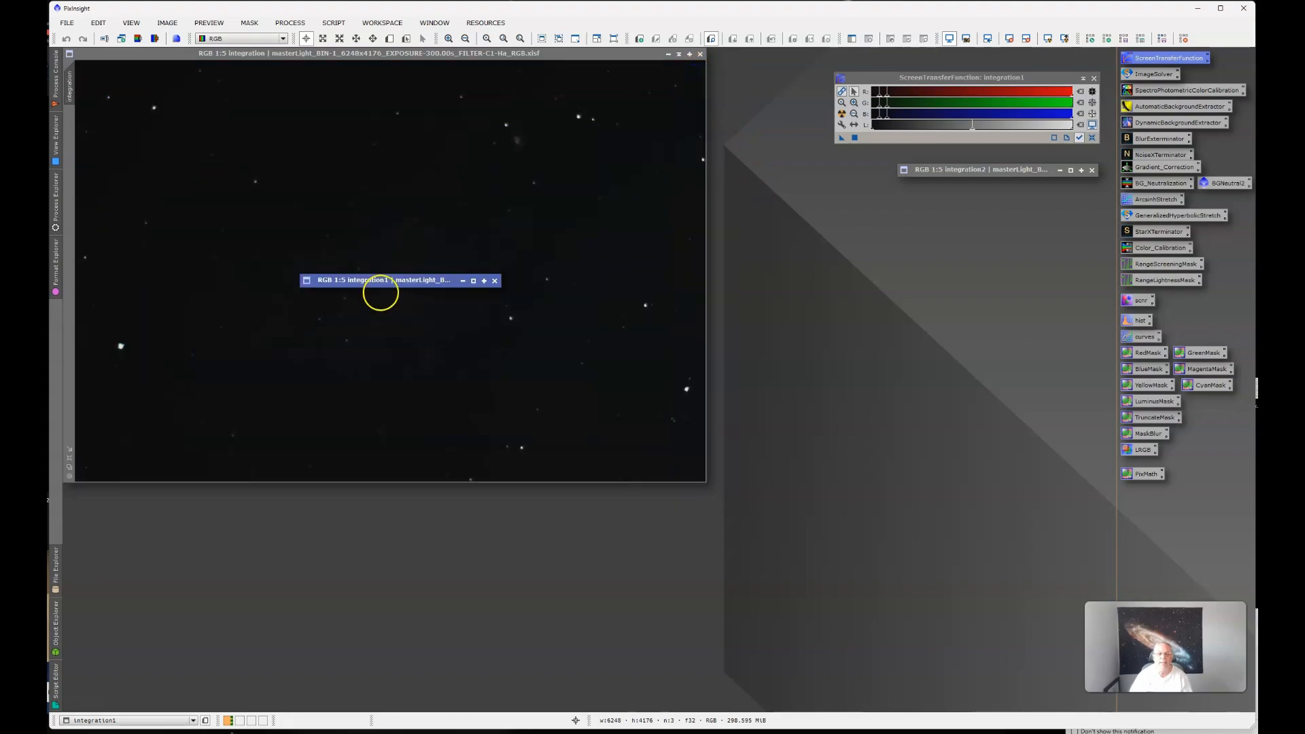
pyautogui.click(390, 281)
pyautogui.moveTo(390, 281); pyautogui.dragTo(987, 191)
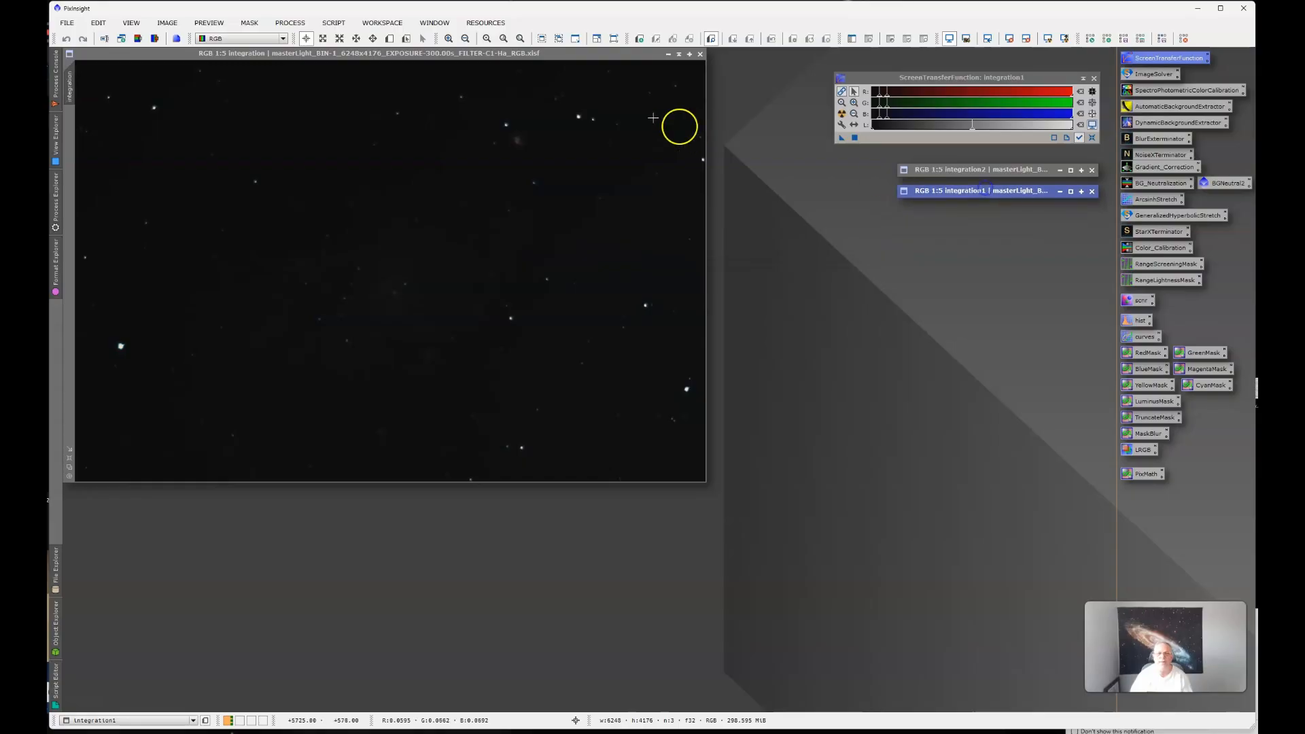
# Auto-stretch the C1-Ha master, reopen the filter-None and C2-SII masters to compare the three stacks, and collapse those two again.
pyautogui.click(537, 57)
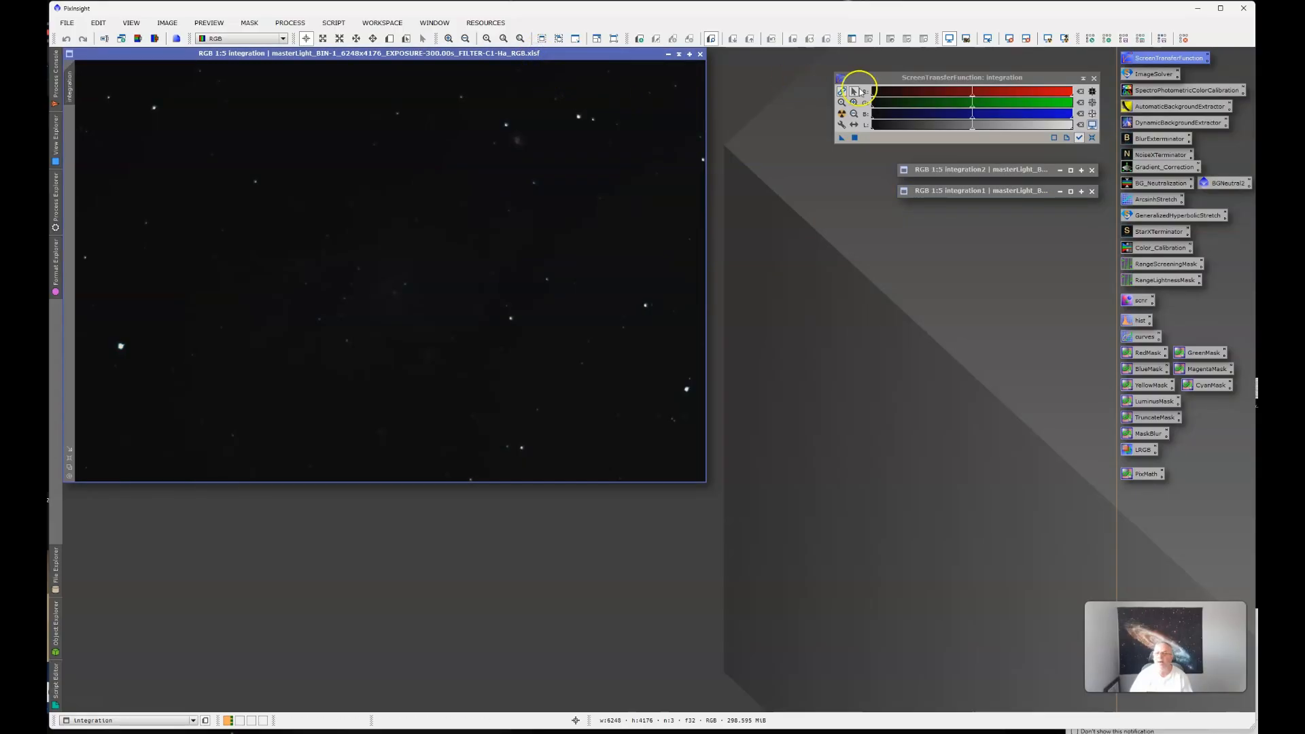
pyautogui.click(841, 113)
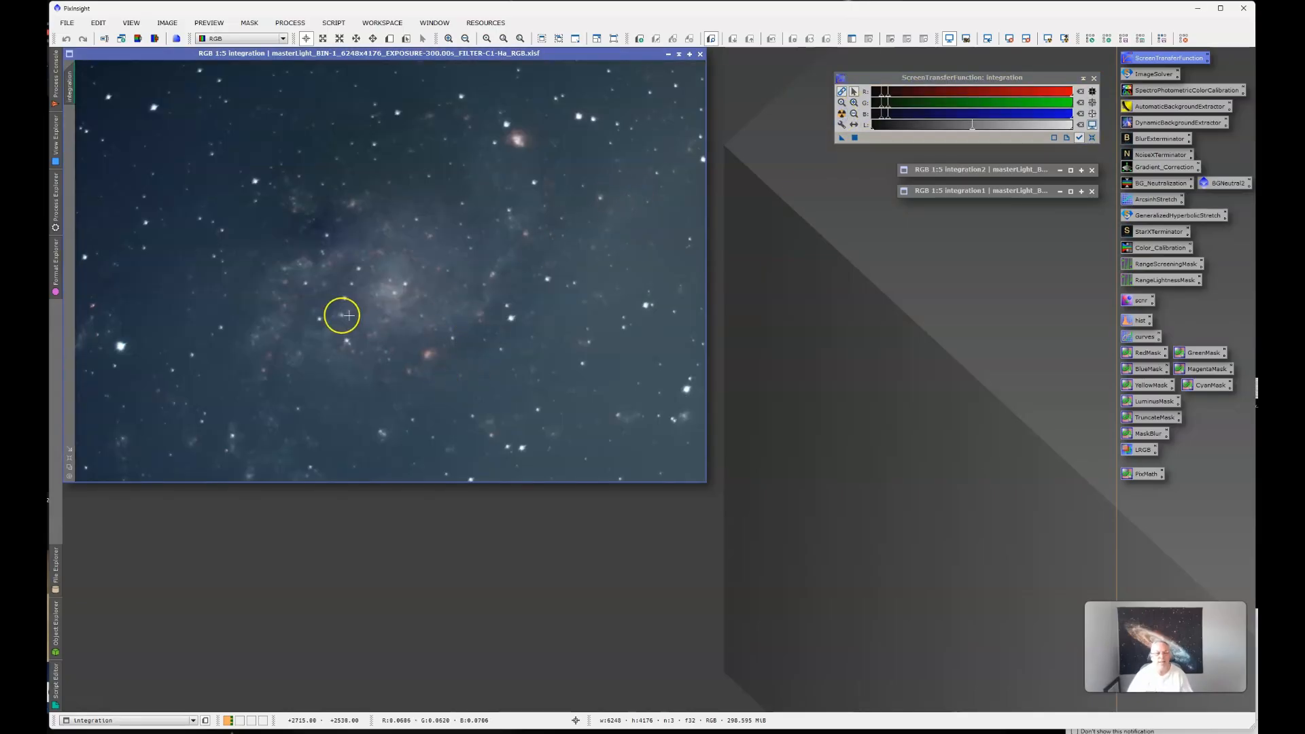
pyautogui.doubleClick(965, 169)
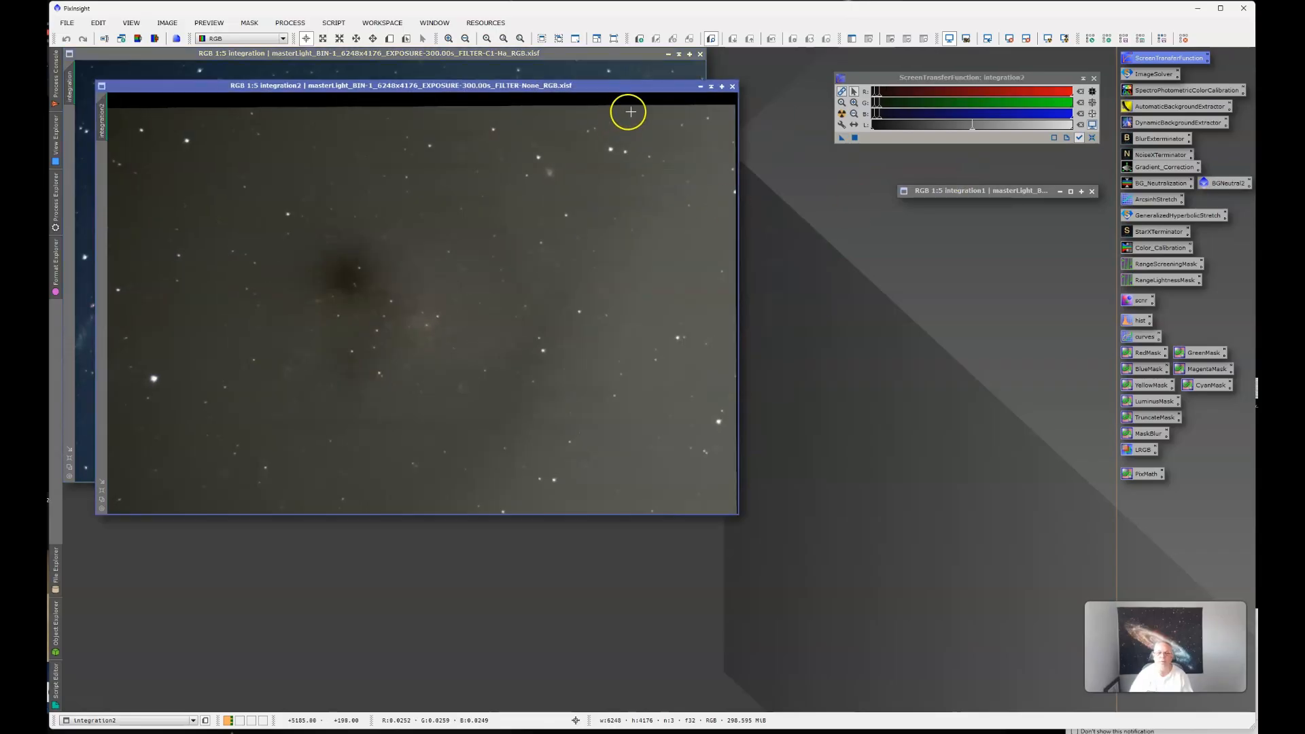
pyautogui.click(701, 87)
pyautogui.doubleClick(1016, 192)
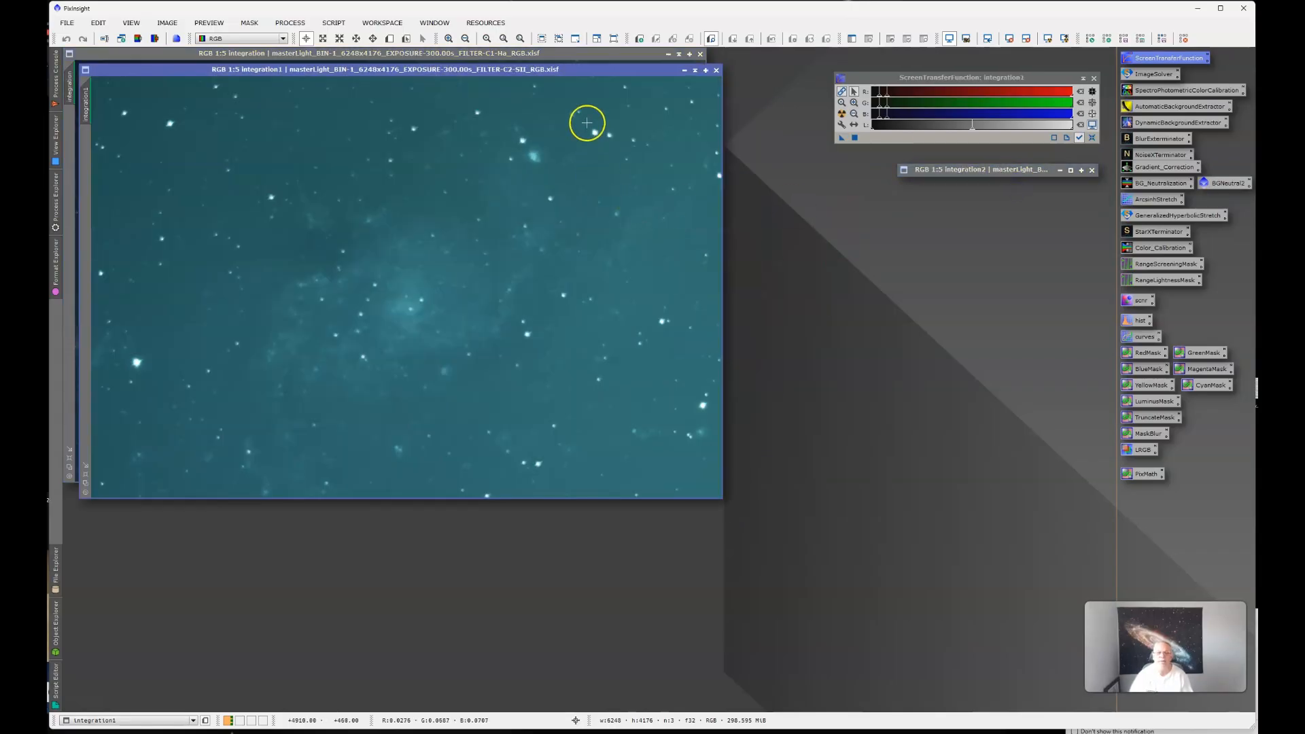
pyautogui.moveTo(570, 56); pyautogui.dragTo(816, 193)
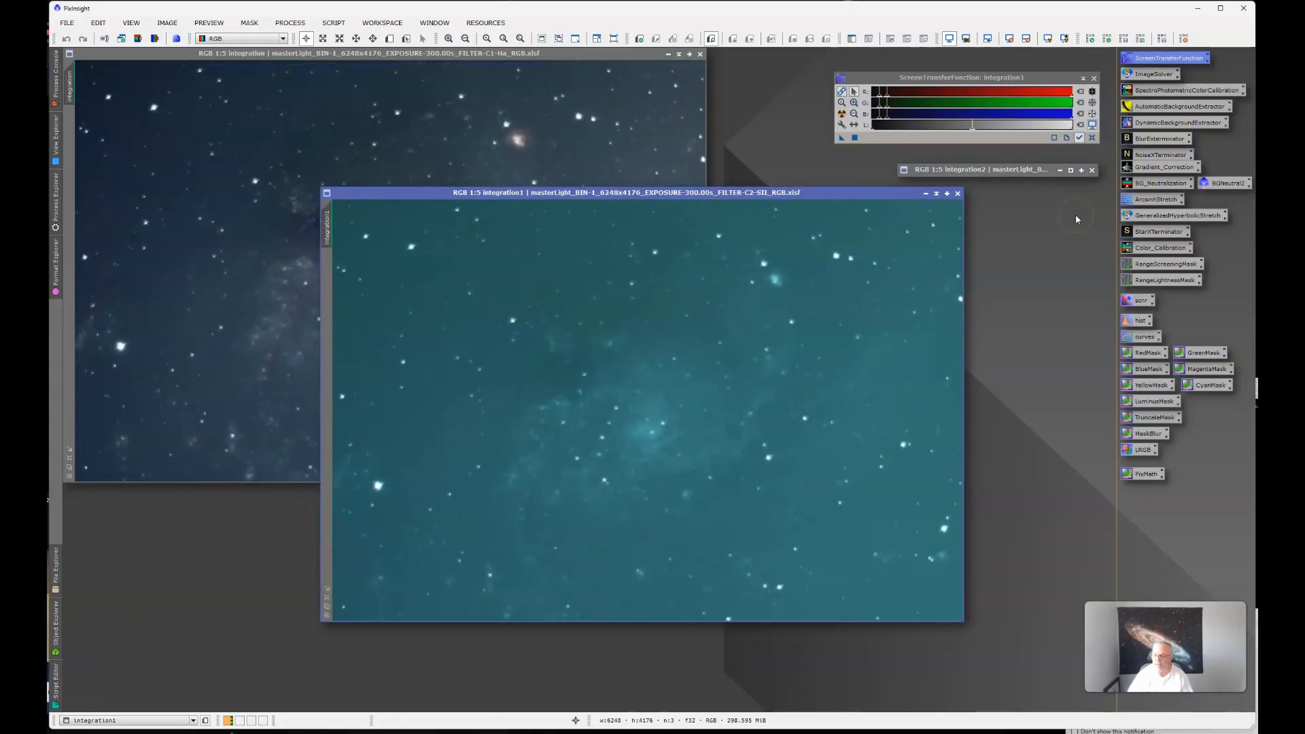
pyautogui.click(937, 193)
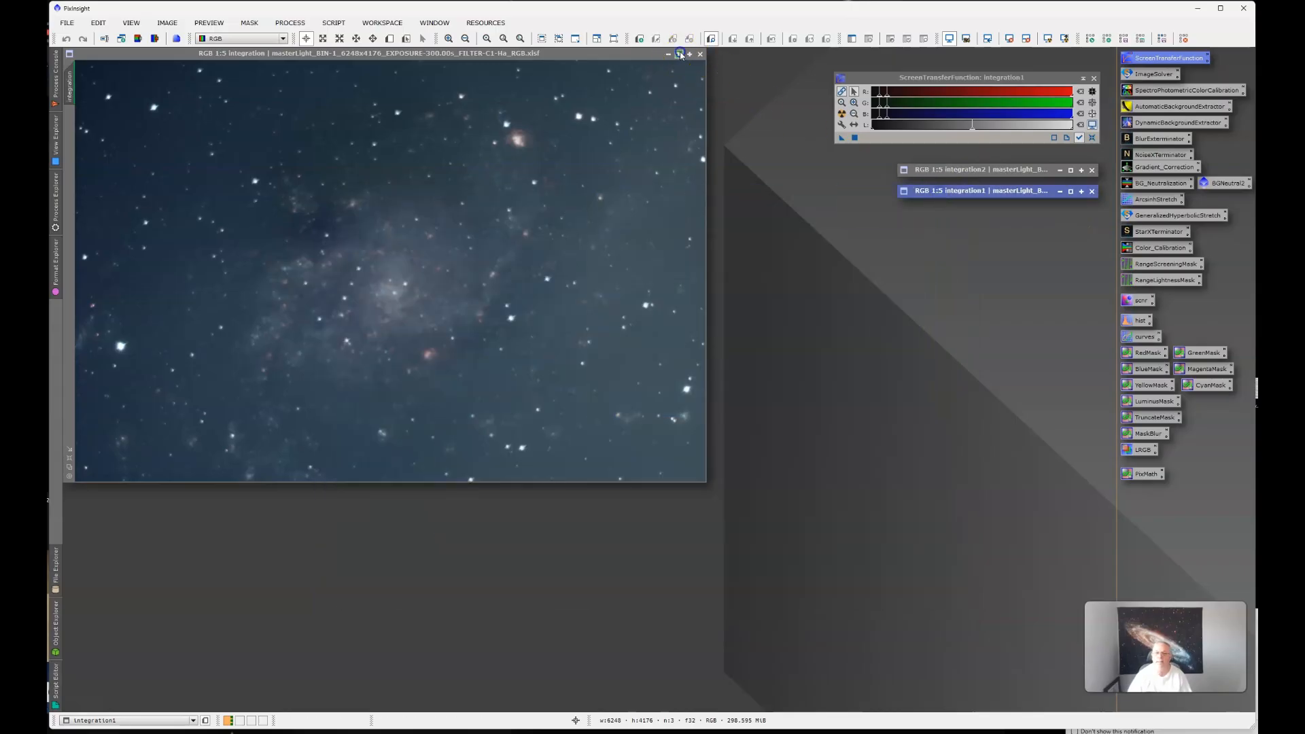
# Collapse the C1-Ha master's window and park it beneath the other two collapsed masters.
pyautogui.click(670, 54)
pyautogui.moveTo(404, 264); pyautogui.dragTo(1020, 212)
pyautogui.click(1020, 212)
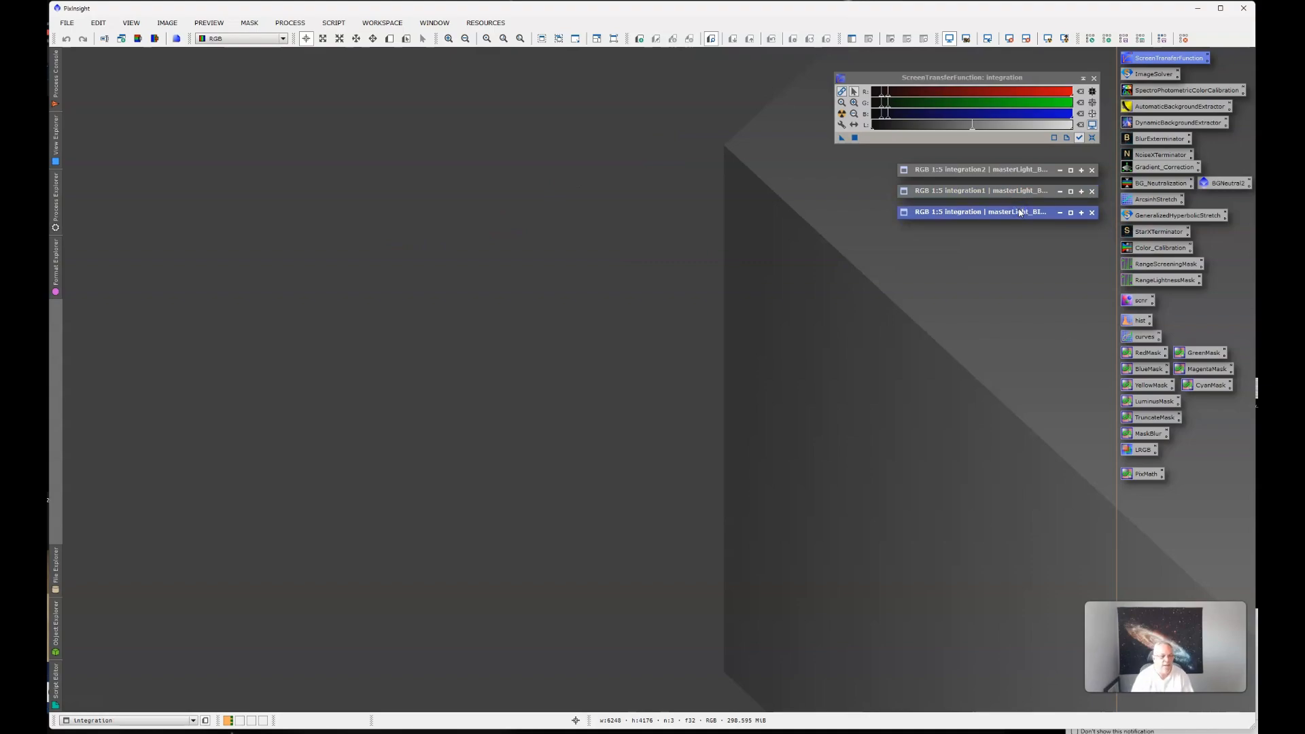